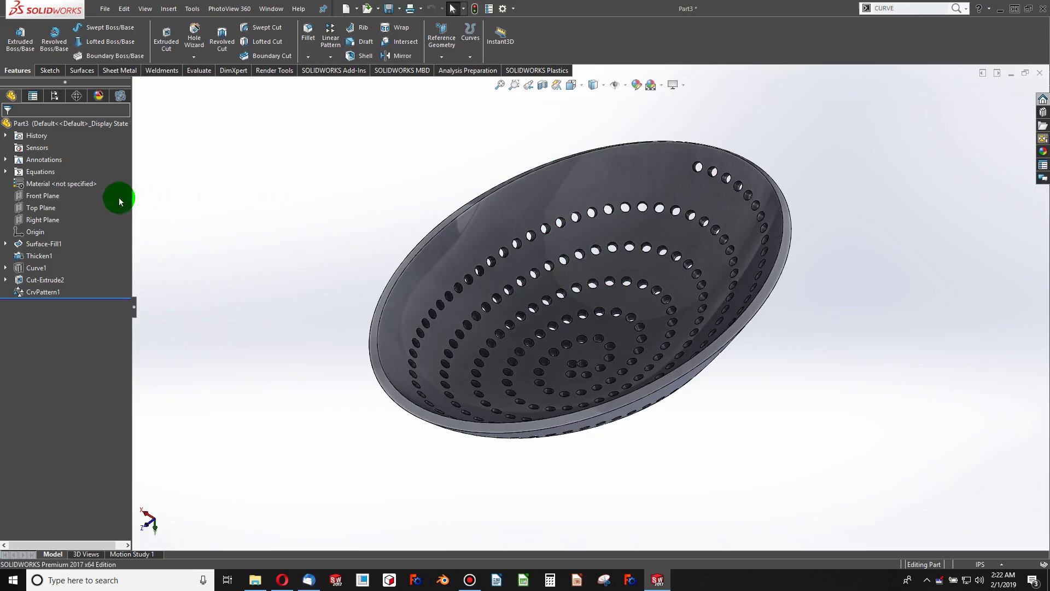
# Open the part's equations and set the "Hole Diameter" global variable to .25, then accept the change.
pyautogui.rightClick(33, 174)
pyautogui.click(69, 179)
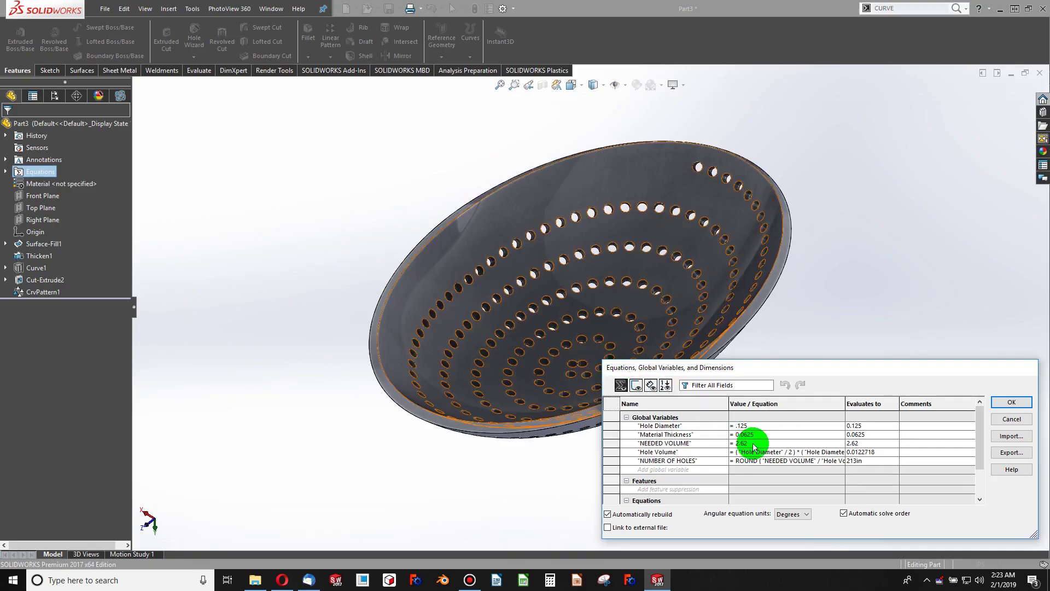
pyautogui.moveTo(757, 443); pyautogui.dragTo(728, 445)
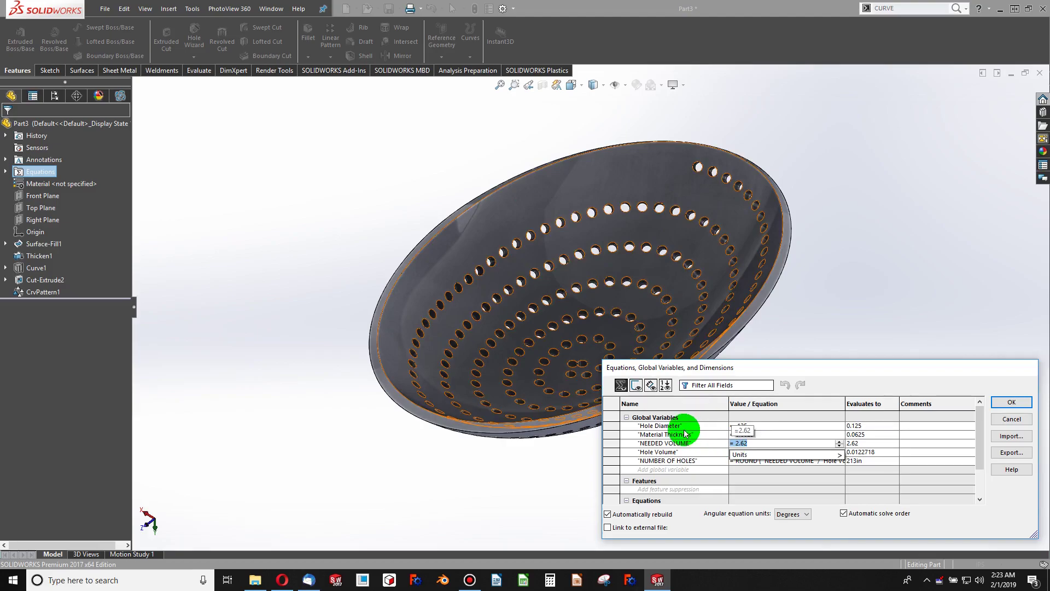
pyautogui.click(786, 425)
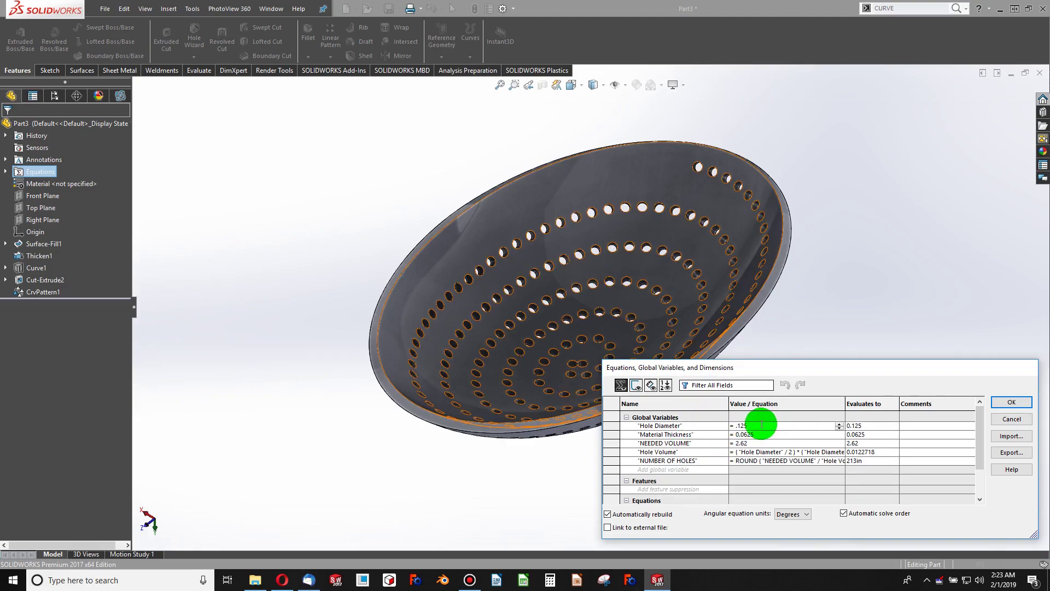
pyautogui.press('BackSpace')
pyautogui.press('BackSpace')
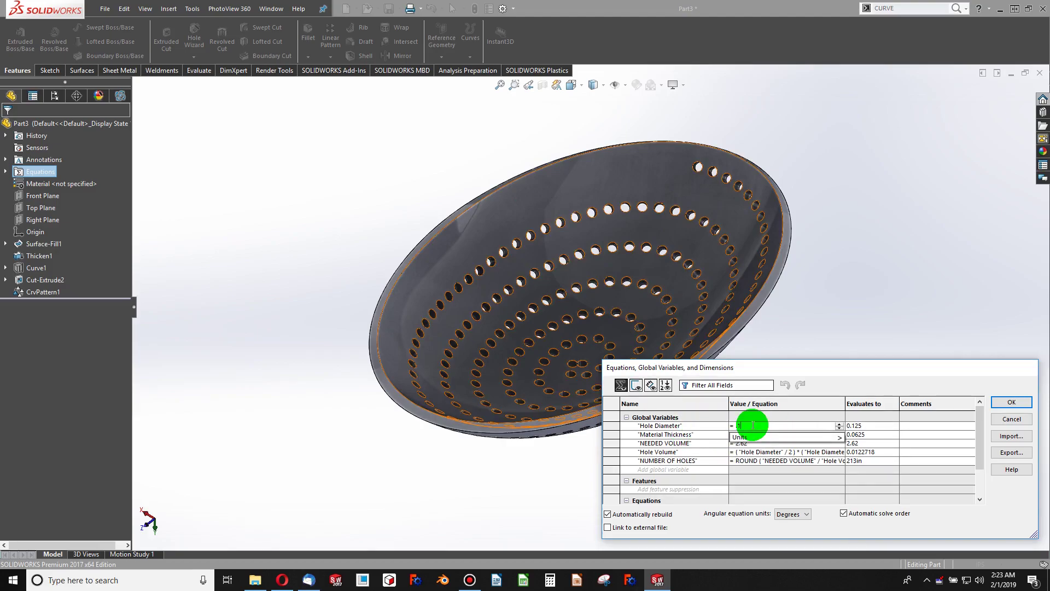
pyautogui.write('25')
pyautogui.moveTo(742, 438)
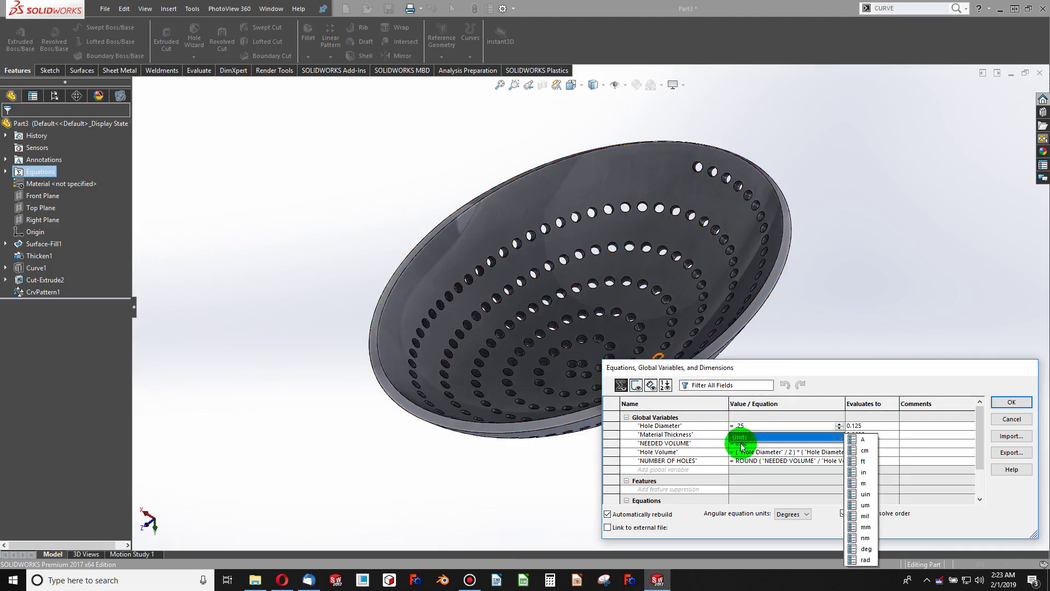
pyautogui.click(815, 370)
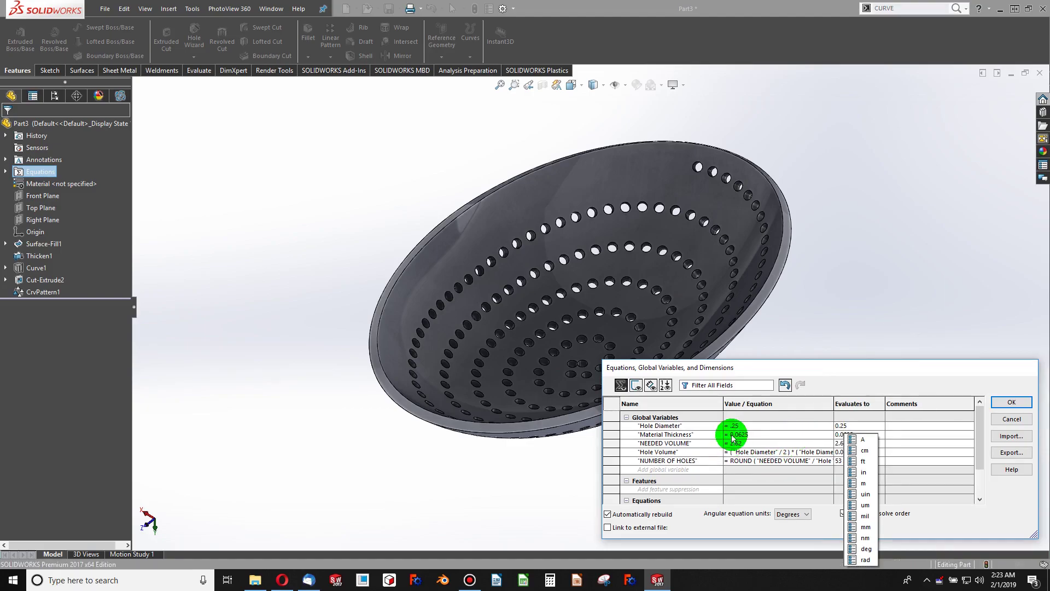
pyautogui.press('Return')
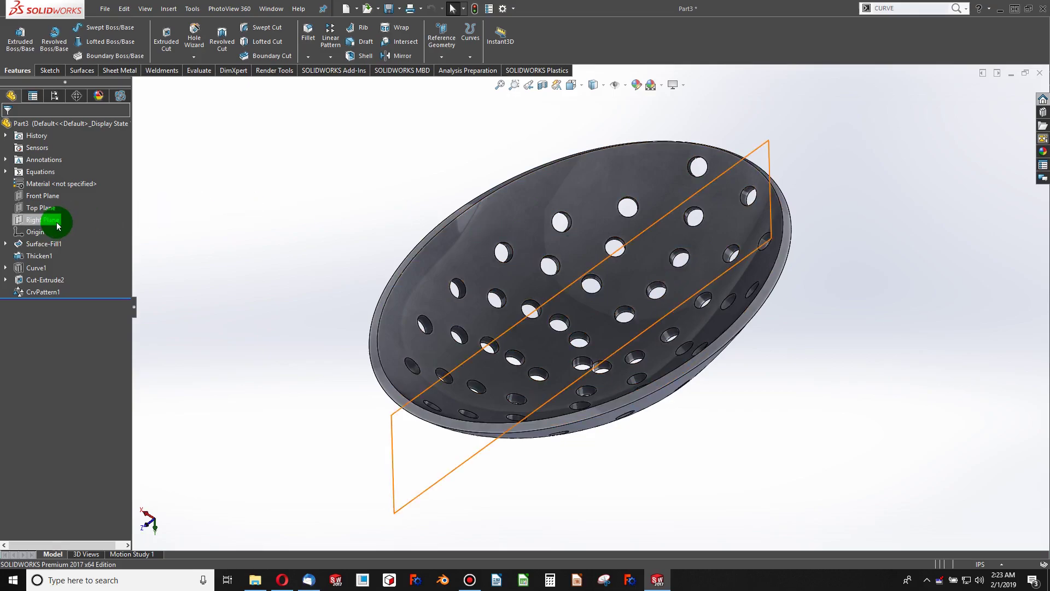
# Reopen the part's equations and set the "Material Thickness" global variable to 0.1.
pyautogui.rightClick(38, 172)
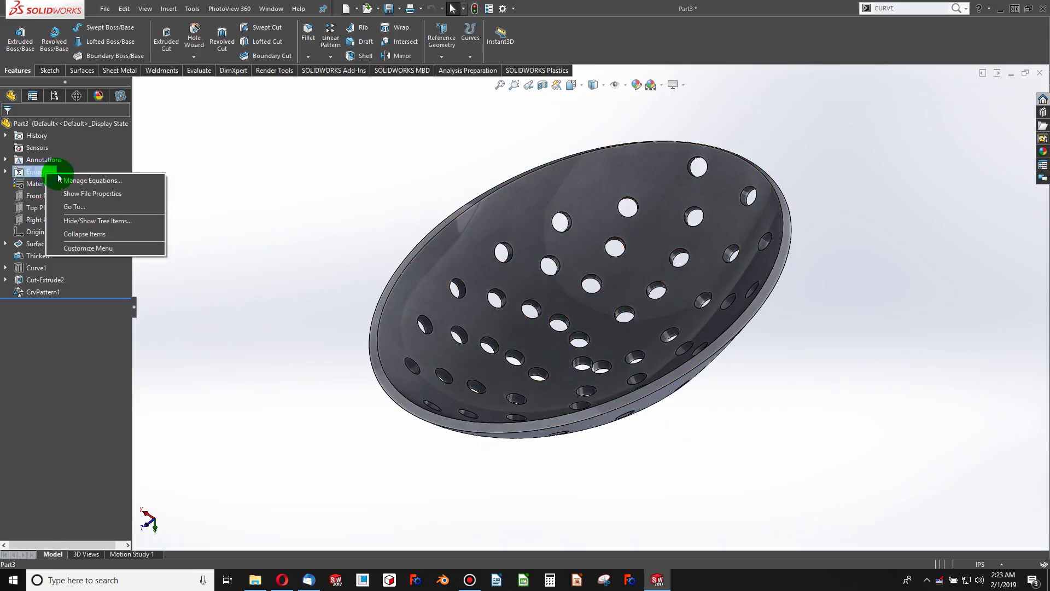
pyautogui.click(68, 181)
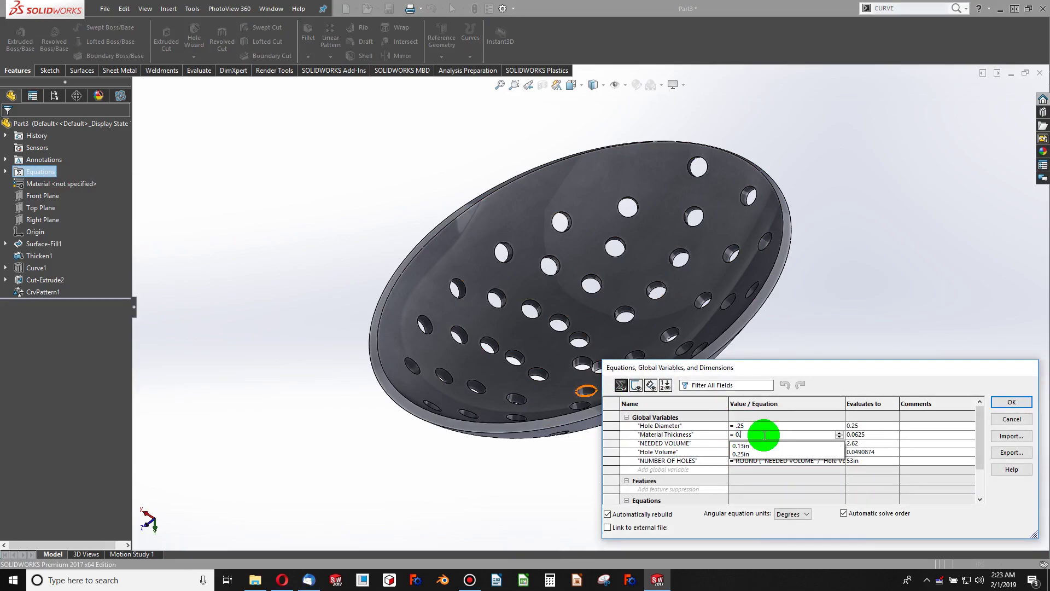
pyautogui.press('Return')
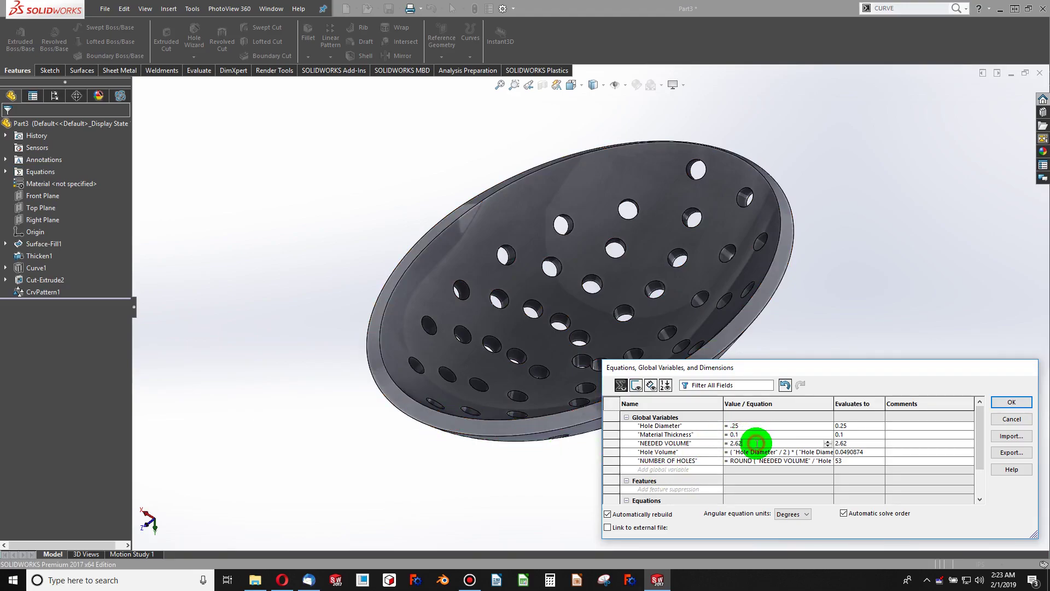
# Set the "NEEDED VOLUME" global variable to 3 and accept the equation changes.
pyautogui.press('BackSpace')
pyautogui.press('BackSpace')
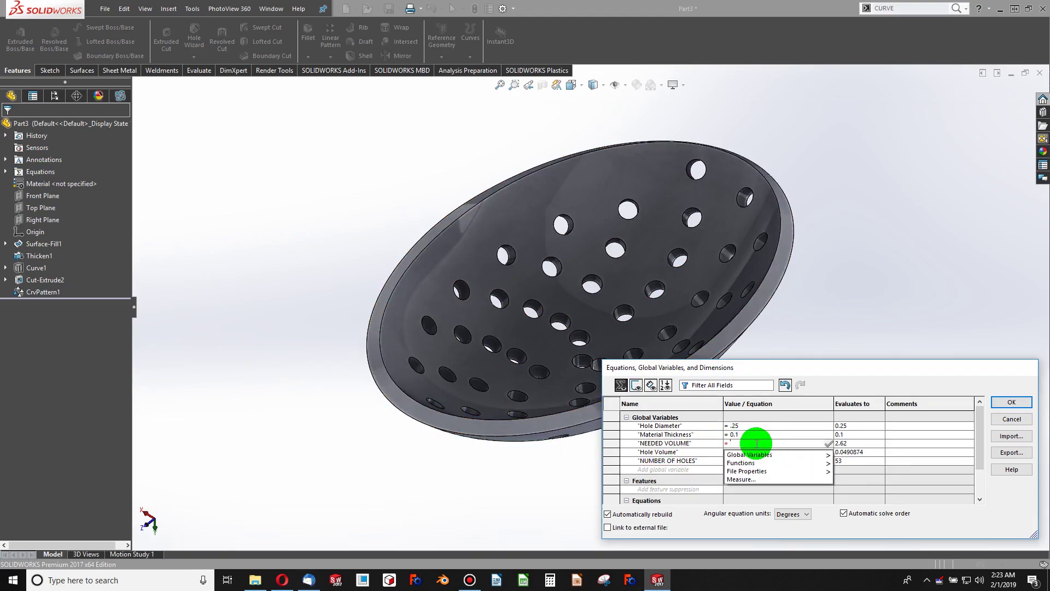
pyautogui.write('3')
pyautogui.press('Return')
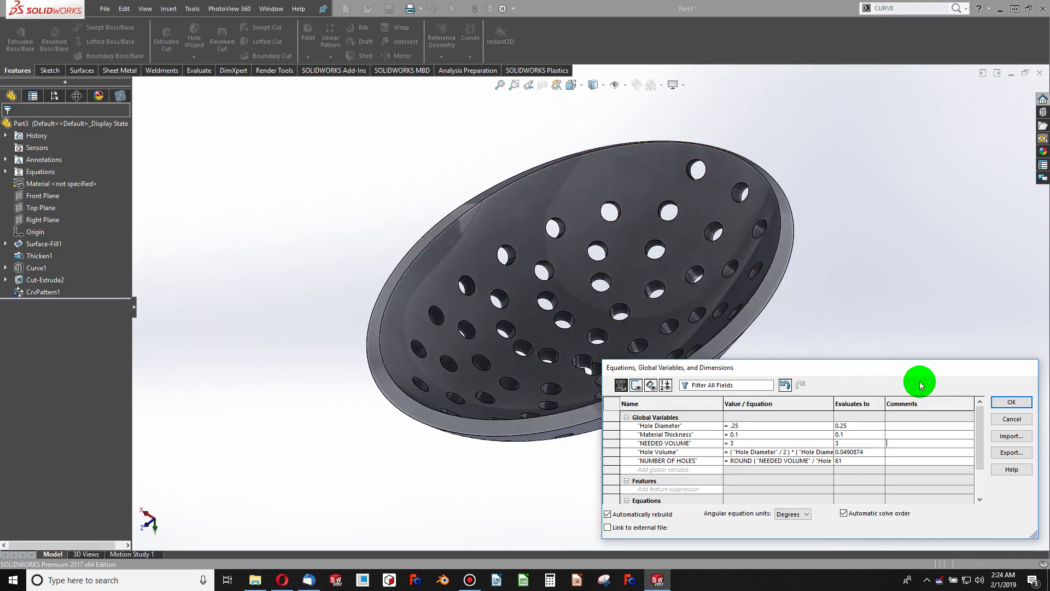
pyautogui.click(1012, 403)
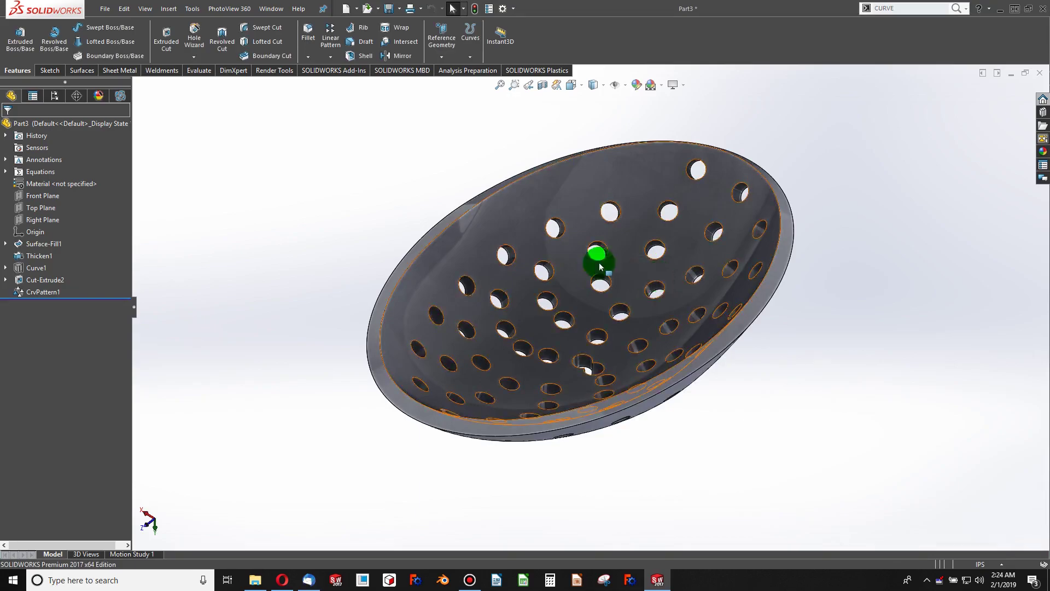
# Create a new part document and start a sketch on the Top Plane.
pyautogui.click(363, 10)
pyautogui.click(366, 23)
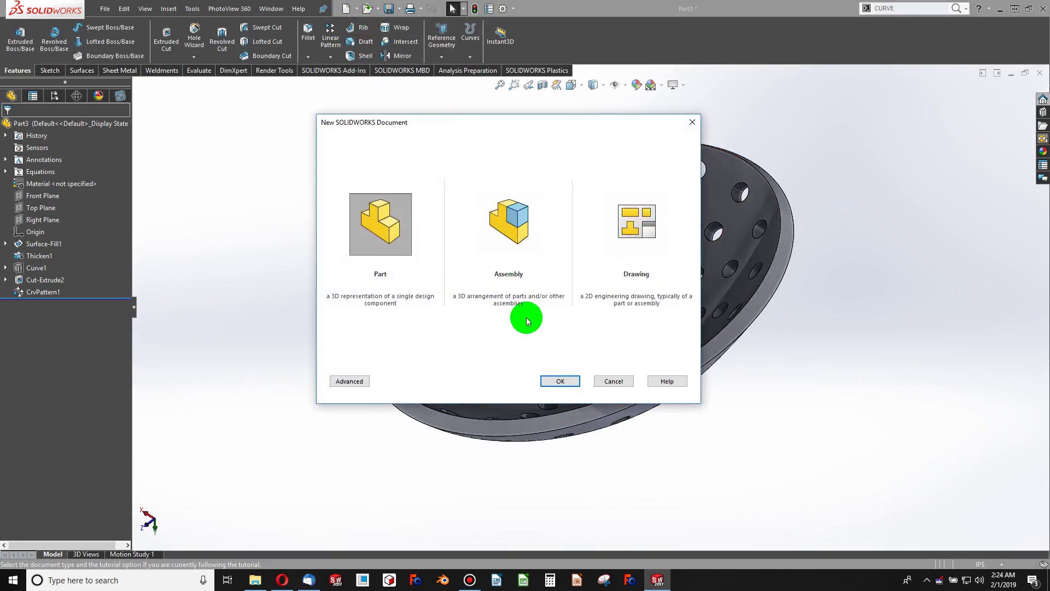
pyautogui.click(560, 382)
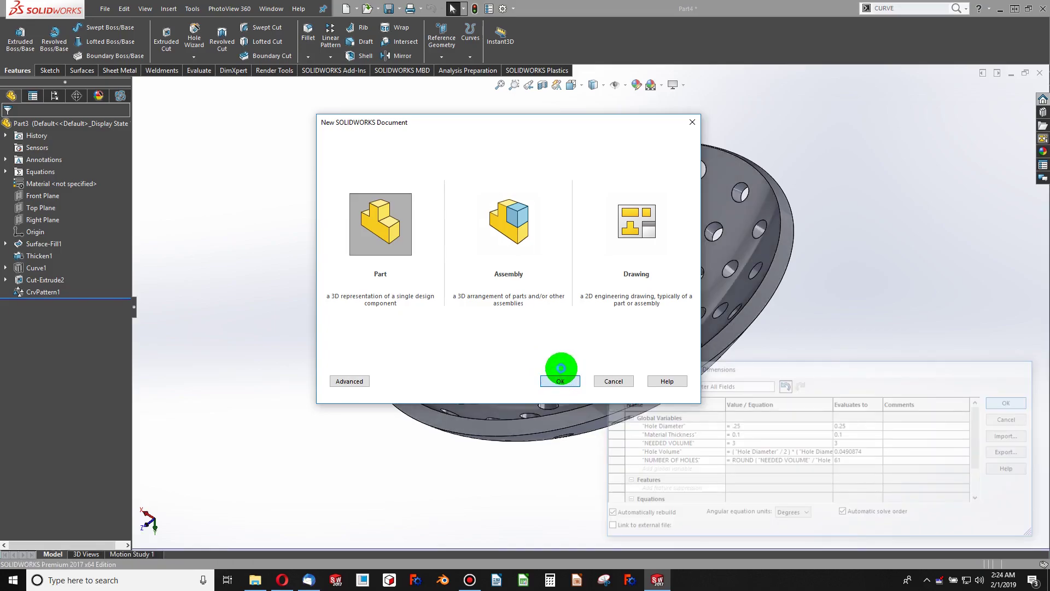
pyautogui.click(50, 71)
pyautogui.click(17, 34)
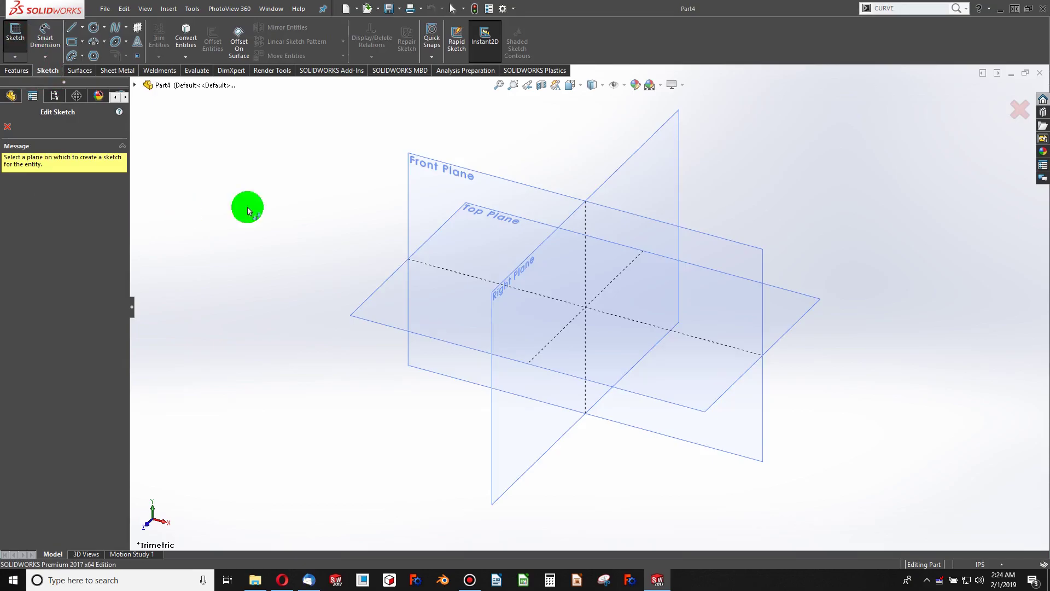
pyautogui.click(463, 317)
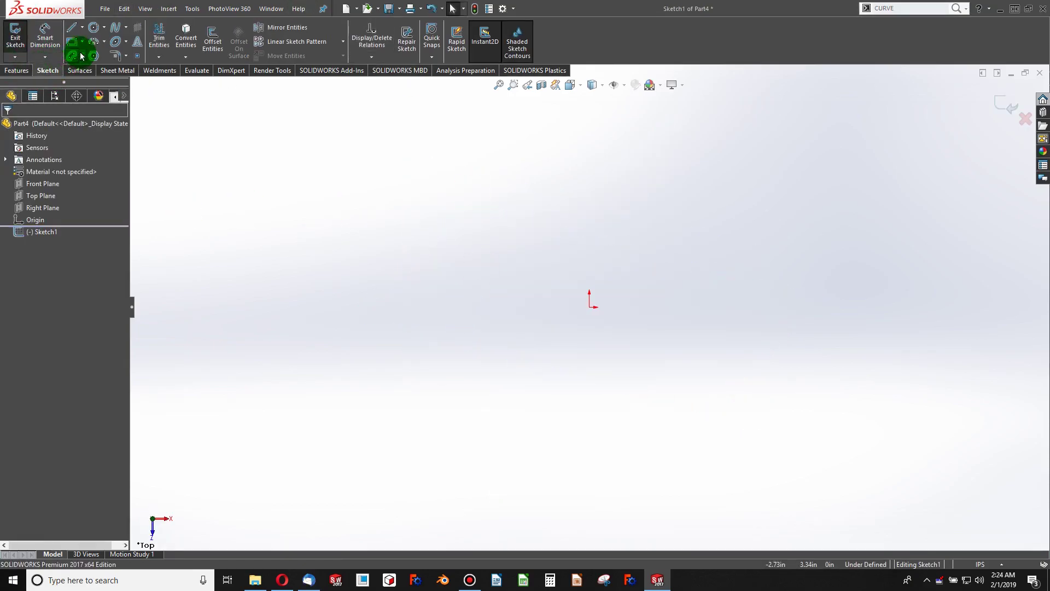
# Sketch an ellipse centred on the origin with radii of about 2.37 in vertically and 2.01 in horizontally.
pyautogui.click(115, 42)
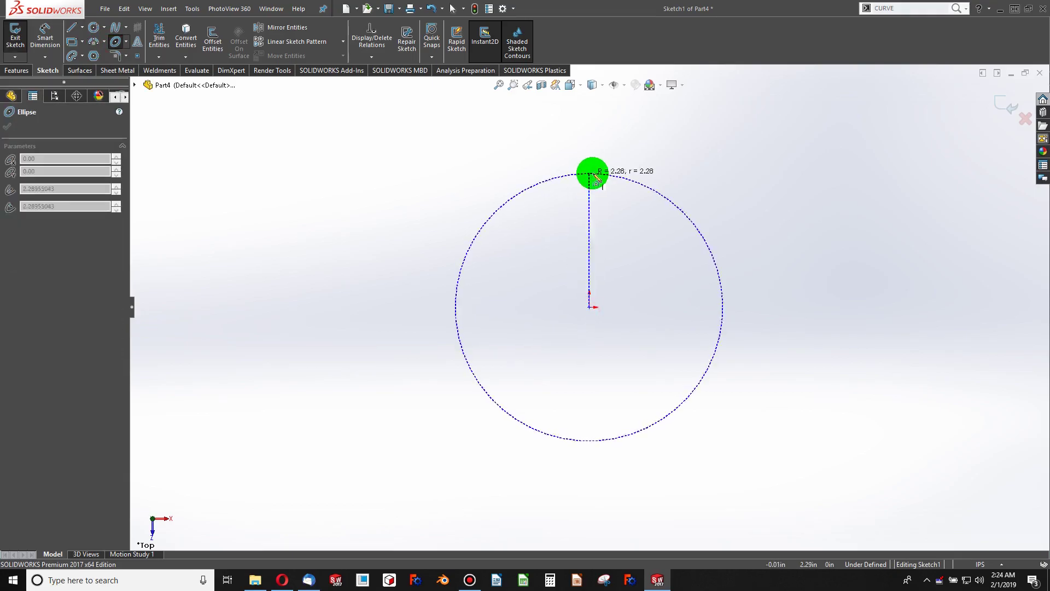
pyautogui.click(589, 169)
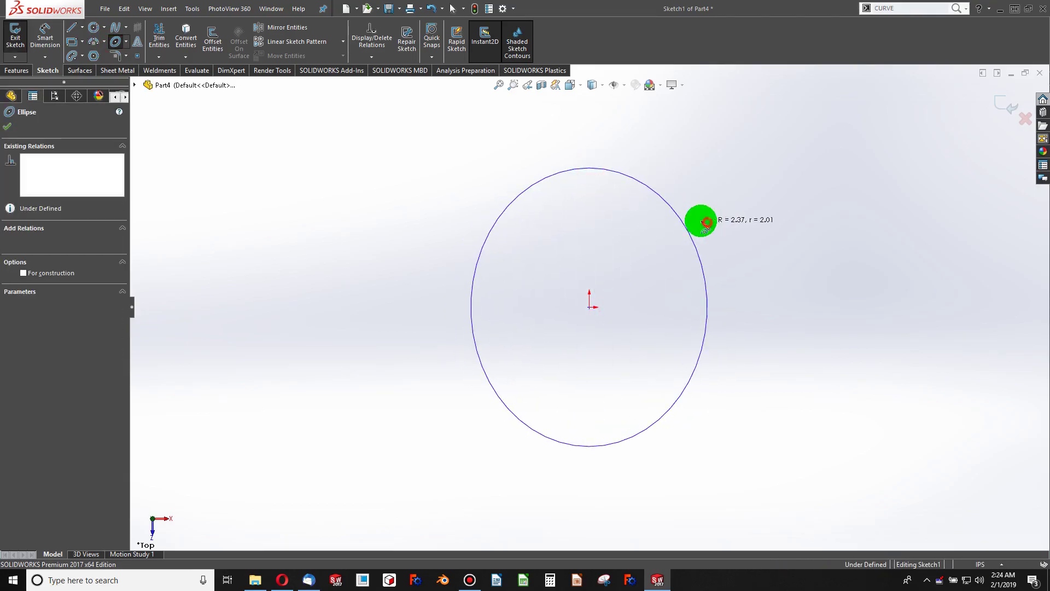
pyautogui.click(698, 221)
pyautogui.click(115, 41)
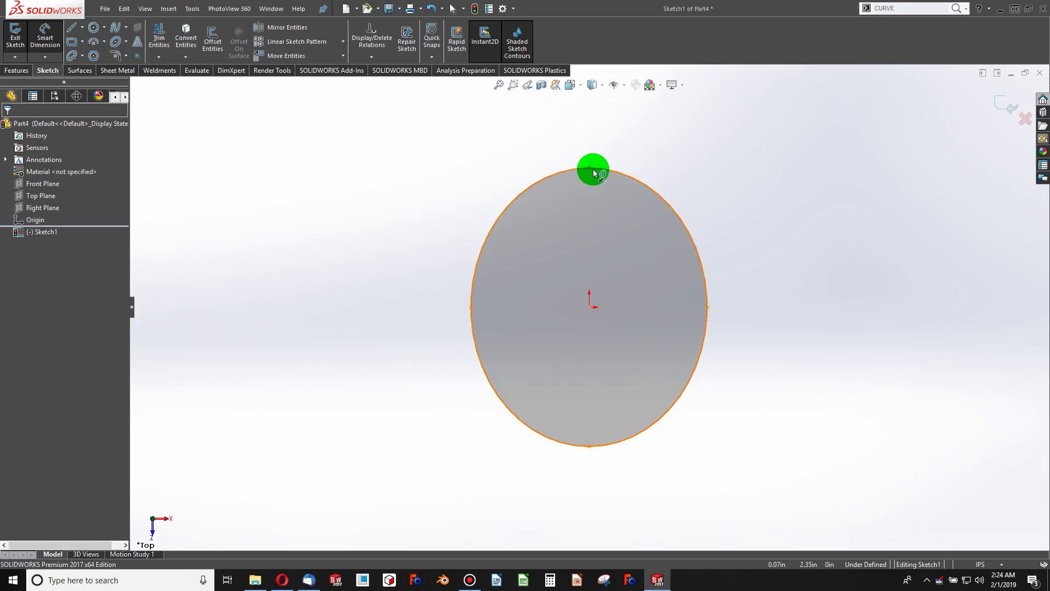
# Dimension the ellipse's vertical axis between its upper and lower points as 6 in.
pyautogui.click(589, 167)
pyautogui.click(591, 447)
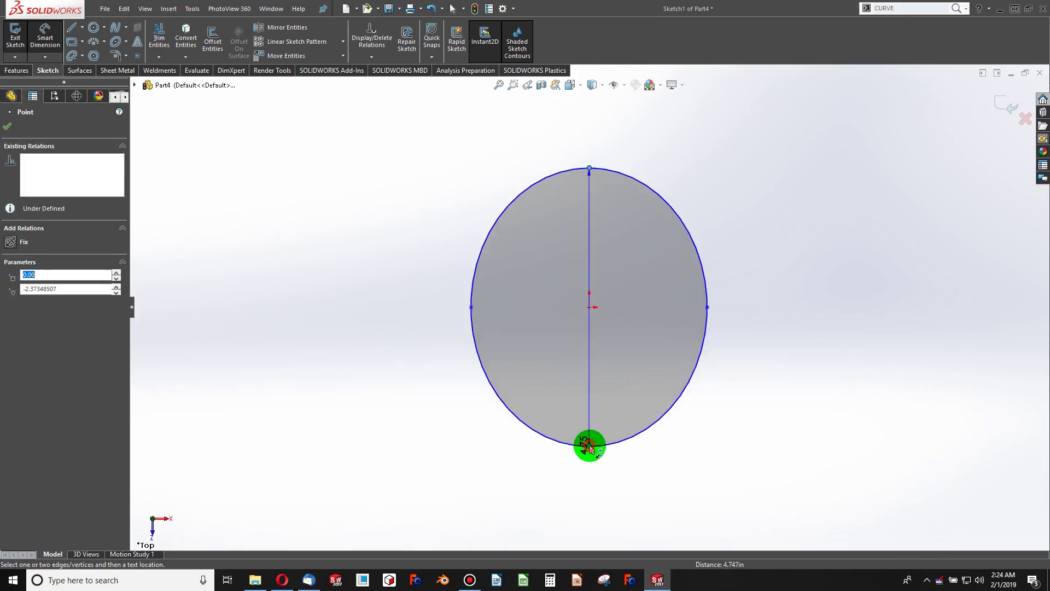
pyautogui.click(809, 335)
pyautogui.write('6')
pyautogui.press('Return')
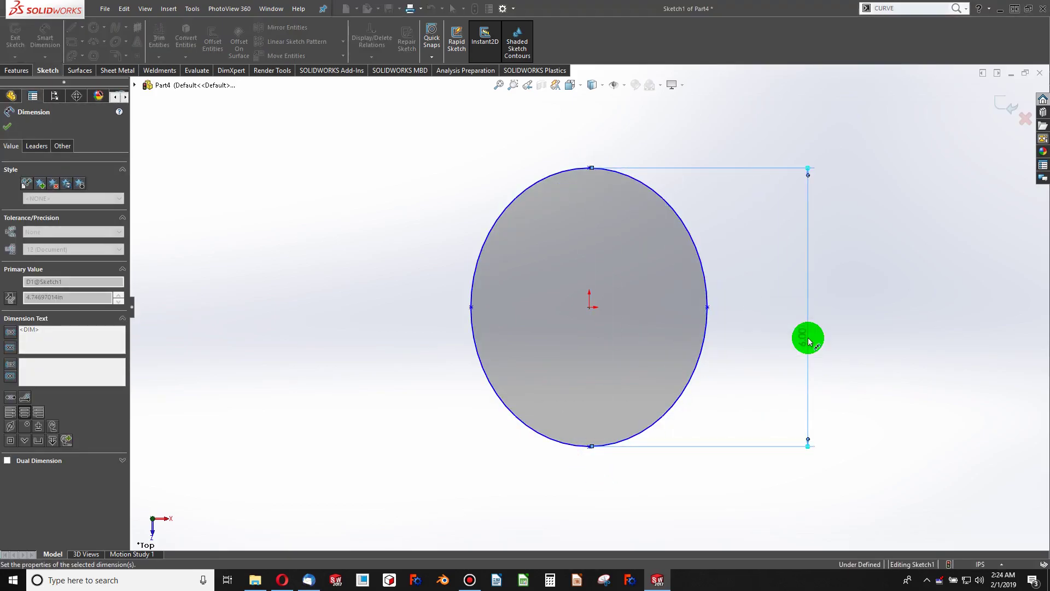
# Dimension the ellipse's horizontal axis between its two side points as 4 in.
pyautogui.click(708, 308)
pyautogui.click(472, 307)
pyautogui.click(558, 501)
pyautogui.write('4')
pyautogui.press('Return')
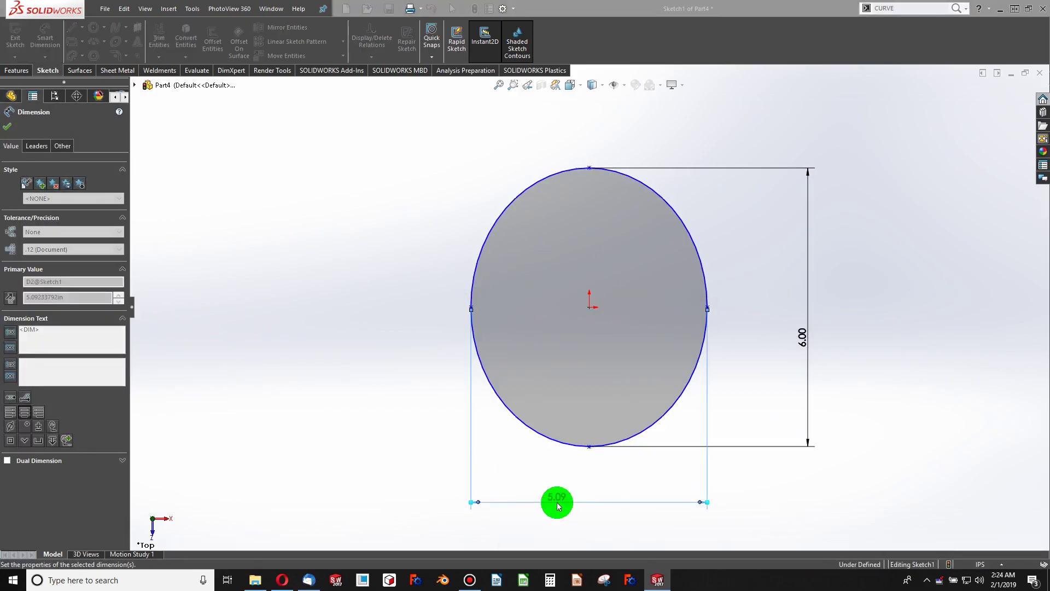
pyautogui.press('Escape')
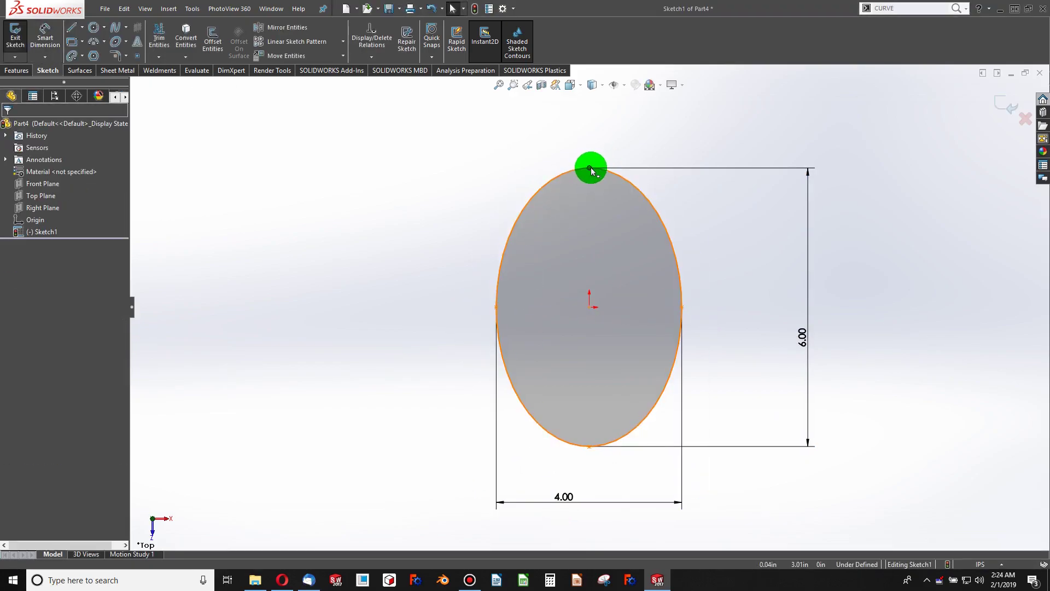
# Add a Vertical relation between the ellipse's upper point and the origin, then finish the sketch.
pyautogui.click(589, 168)
pyautogui.keyDown('ctrl'); pyautogui.click(590, 307); pyautogui.keyUp('ctrl')
pyautogui.click(13, 316)
pyautogui.click(445, 237)
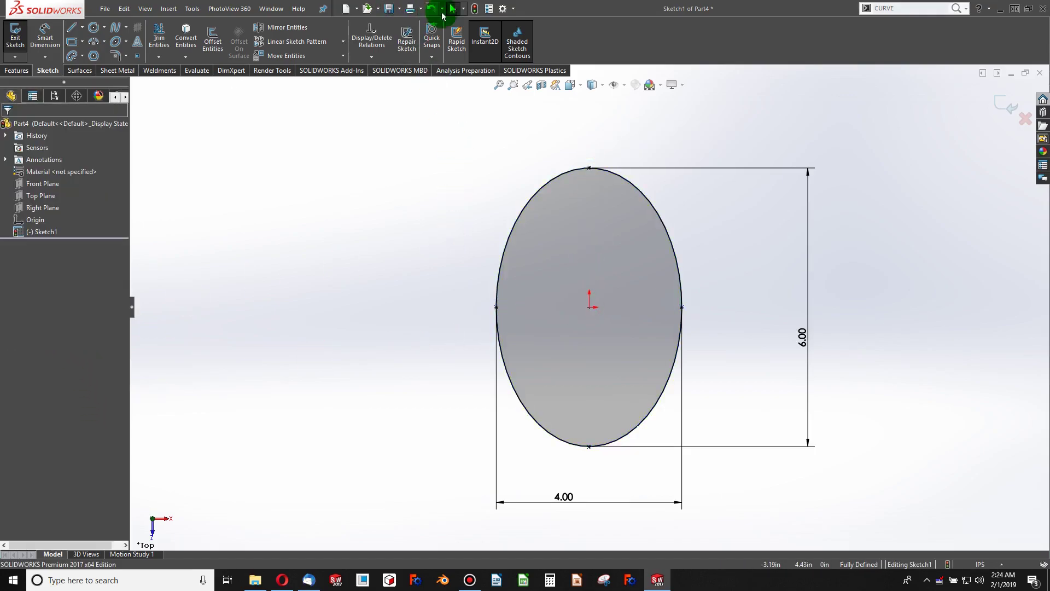
pyautogui.click(475, 9)
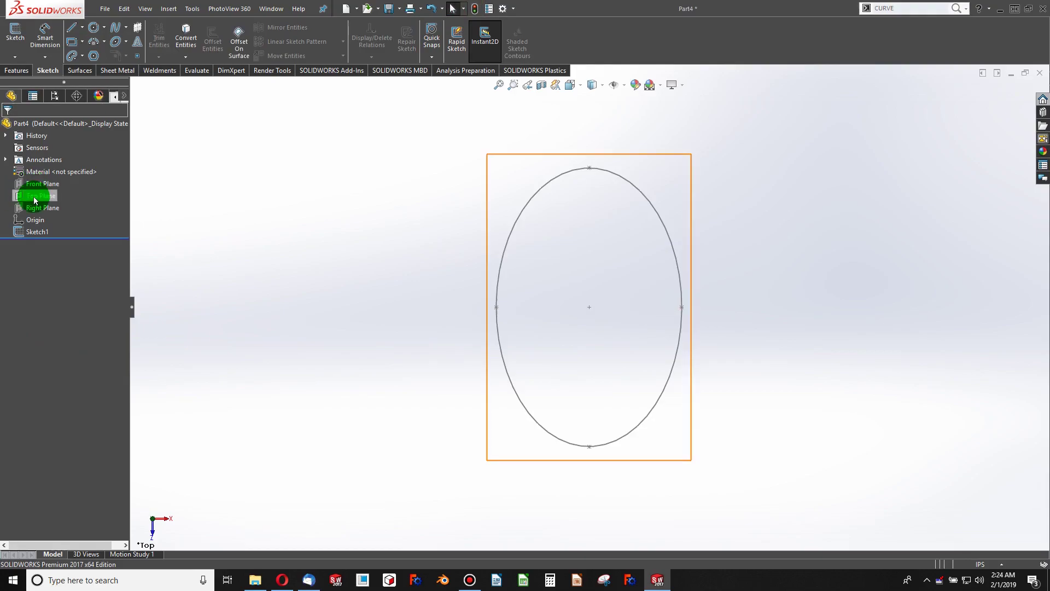
# Start a sketch on the Right Plane and draw a three-point arc bulging upward between the two ends of the ellipse.
pyautogui.click(37, 212)
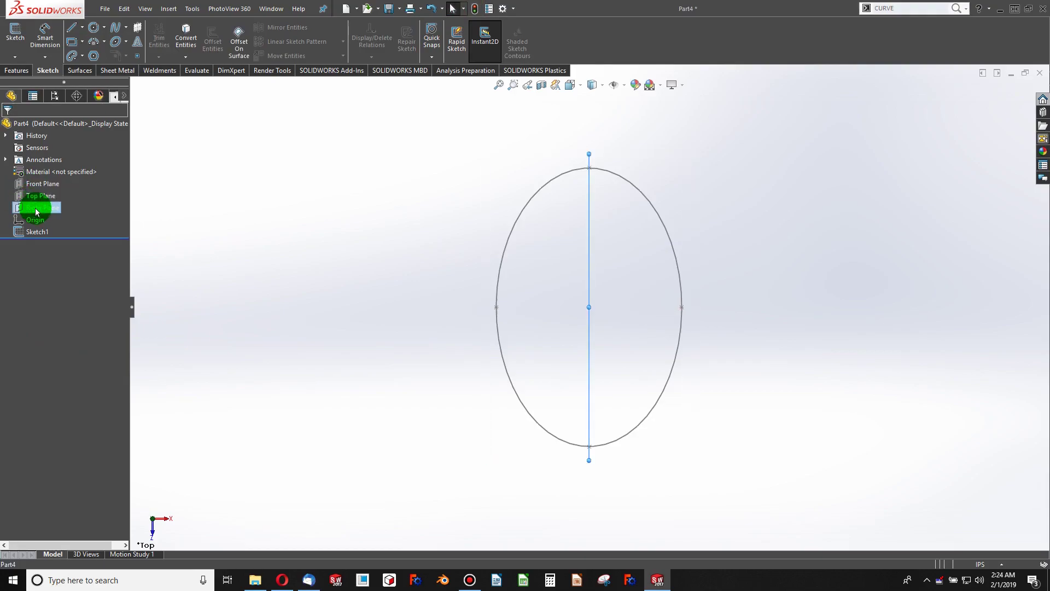
pyautogui.hotkey('ctrl', '8')
pyautogui.click(84, 31)
pyautogui.click(91, 44)
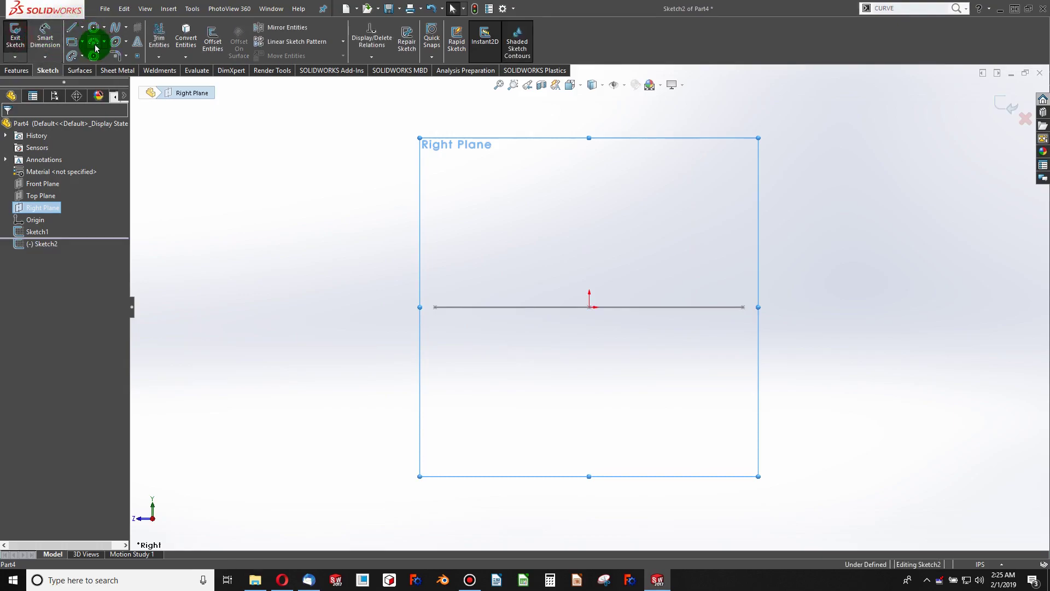
pyautogui.moveTo(440, 313); pyautogui.dragTo(742, 307)
pyautogui.click(633, 251)
pyautogui.press('Escape')
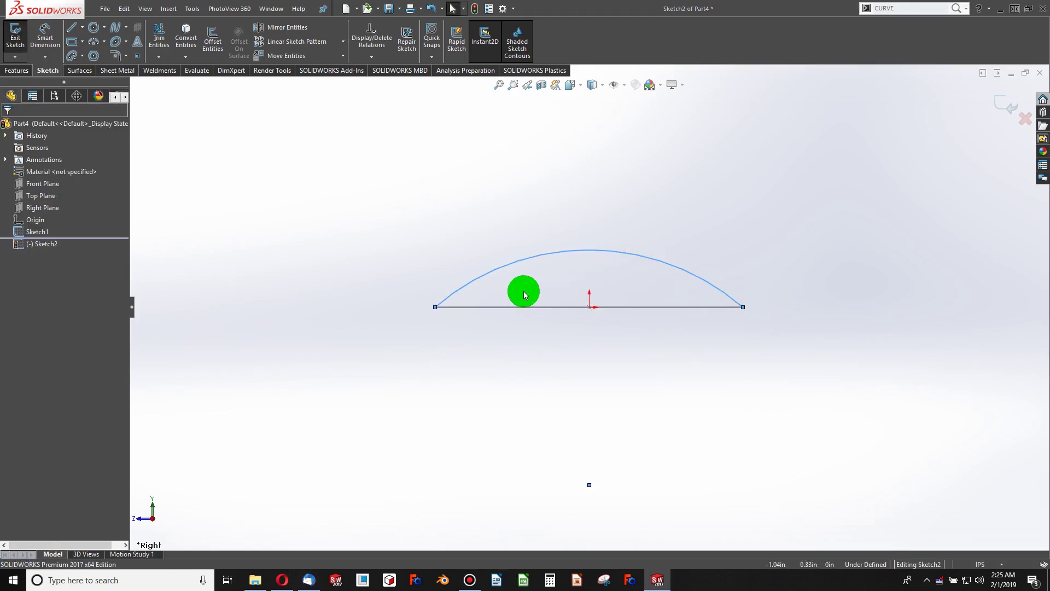
# Make the arc's left endpoint coincident with the ellipse's axis point at that end.
pyautogui.click(438, 308)
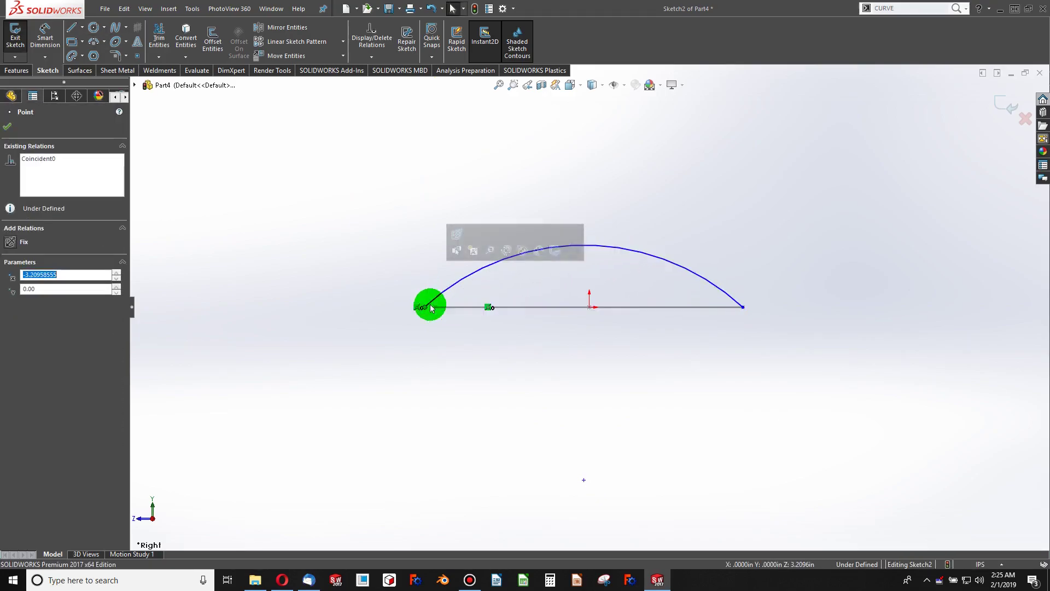
pyautogui.moveTo(435, 309); pyautogui.dragTo(440, 315, button='middle')
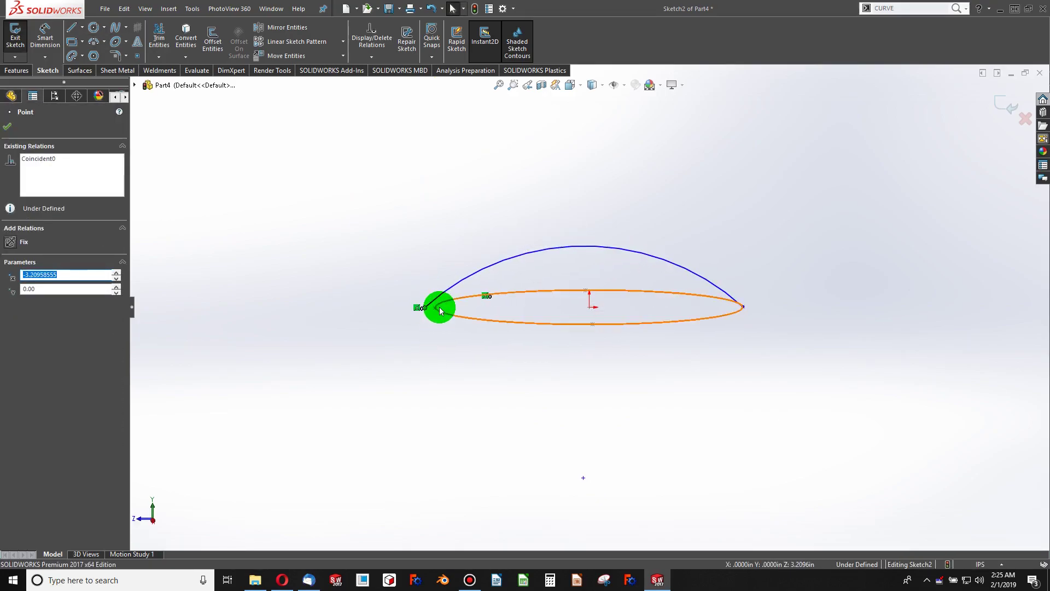
pyautogui.keyDown('ctrl'); pyautogui.click(436, 310); pyautogui.keyUp('ctrl')
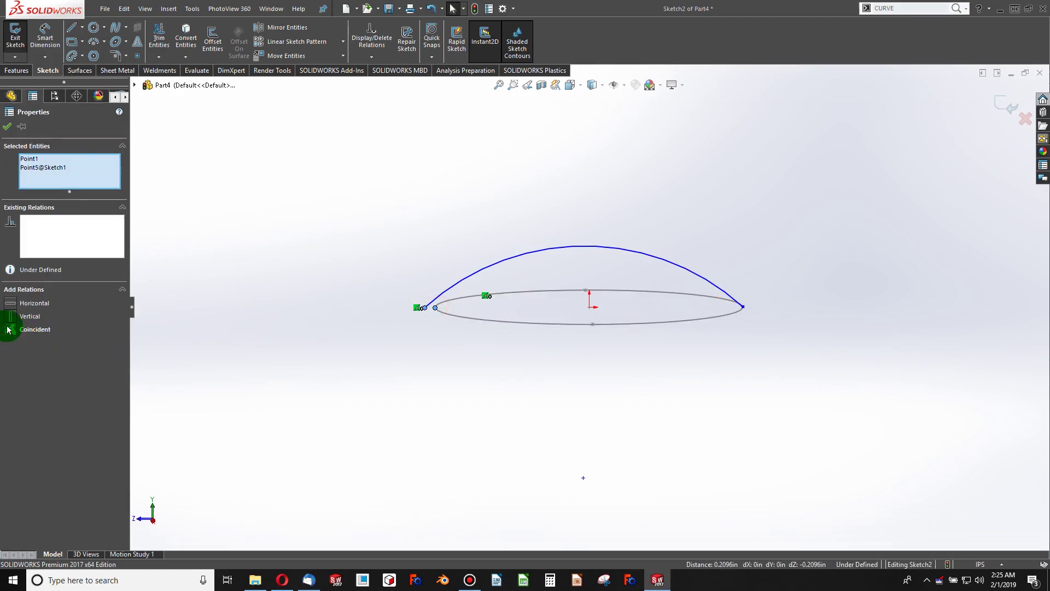
pyautogui.click(9, 329)
pyautogui.click(242, 363)
# Make the arc's other endpoint coincident with the ellipse's axis point at that end.
pyautogui.moveTo(742, 307); pyautogui.dragTo(784, 307)
pyautogui.keyDown('ctrl'); pyautogui.click(746, 310); pyautogui.keyUp('ctrl')
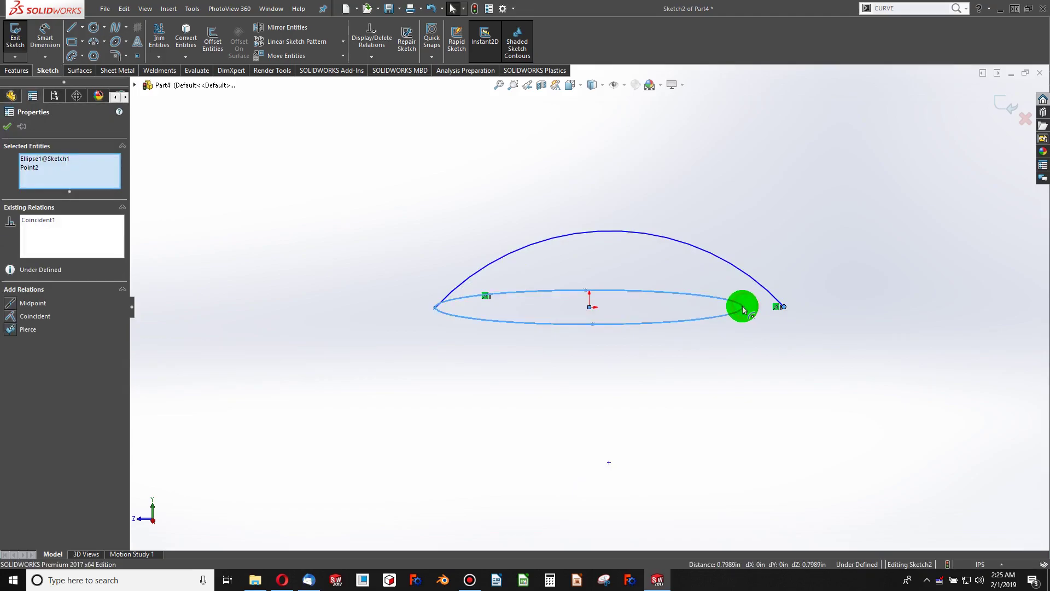
pyautogui.keyDown('ctrl'); pyautogui.click(743, 307); pyautogui.keyUp('ctrl')
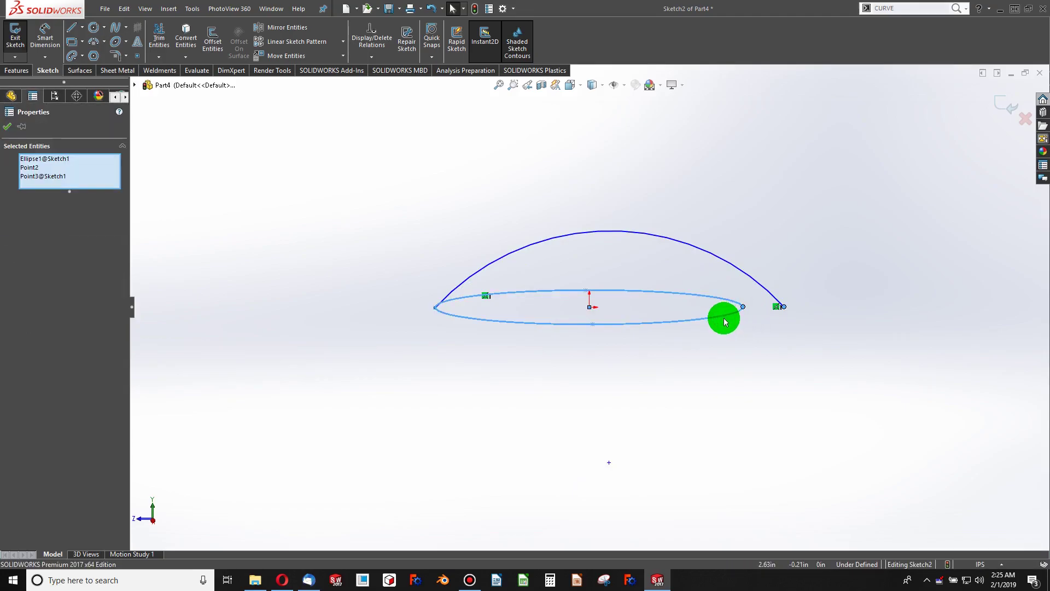
pyautogui.keyDown('ctrl'); pyautogui.click(720, 320); pyautogui.keyUp('ctrl')
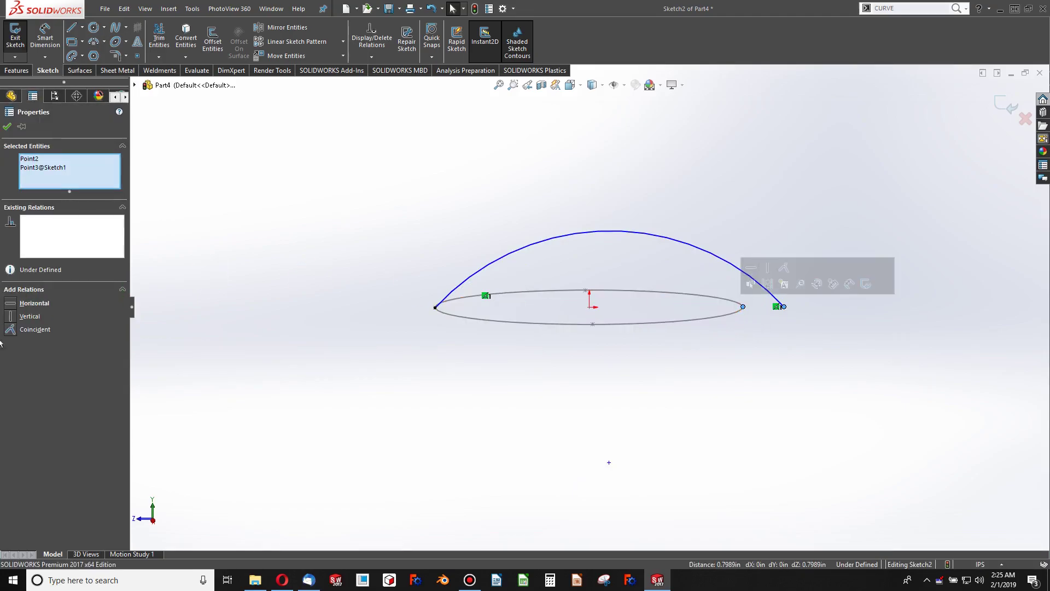
pyautogui.click(12, 335)
pyautogui.click(228, 354)
# Dimension the arc's radius as 4 in and finish the sketch.
pyautogui.click(45, 35)
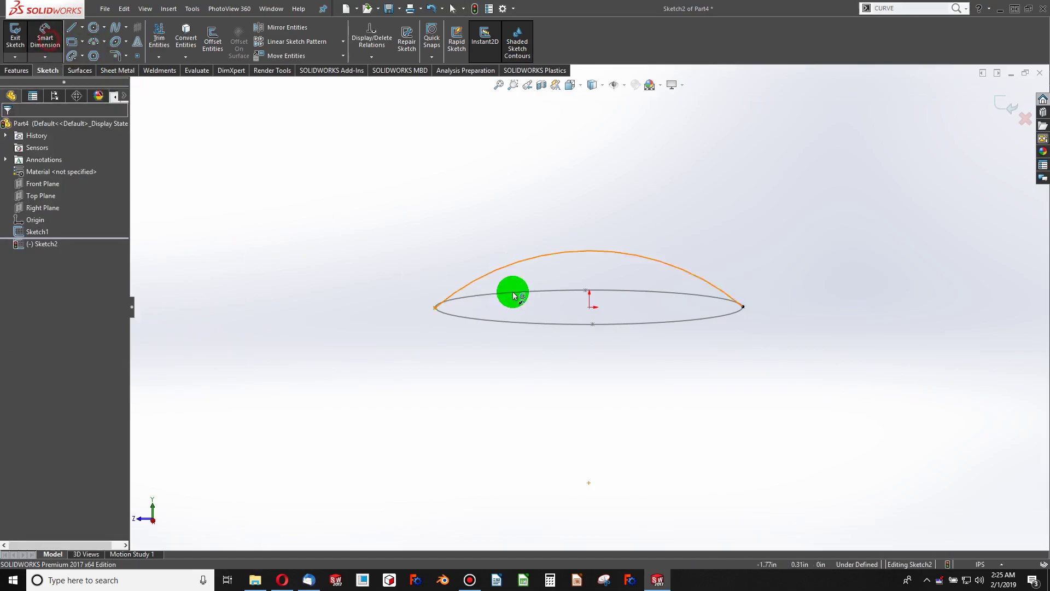
pyautogui.click(523, 266)
pyautogui.click(551, 354)
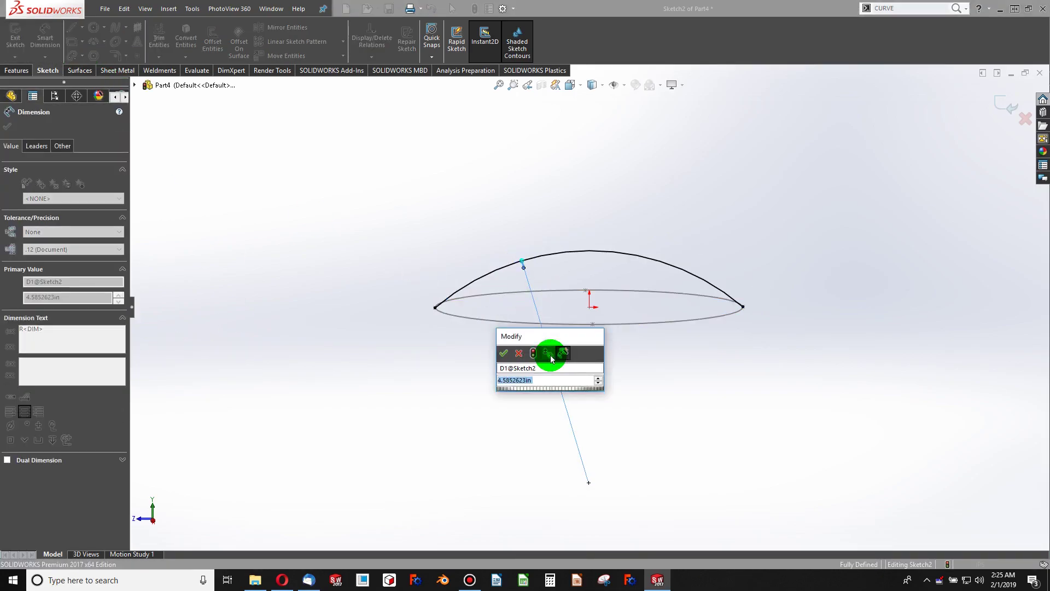
pyautogui.press('Return')
pyautogui.moveTo(519, 321); pyautogui.dragTo(500, 211, button='middle')
pyautogui.click(432, 11)
pyautogui.click(475, 8)
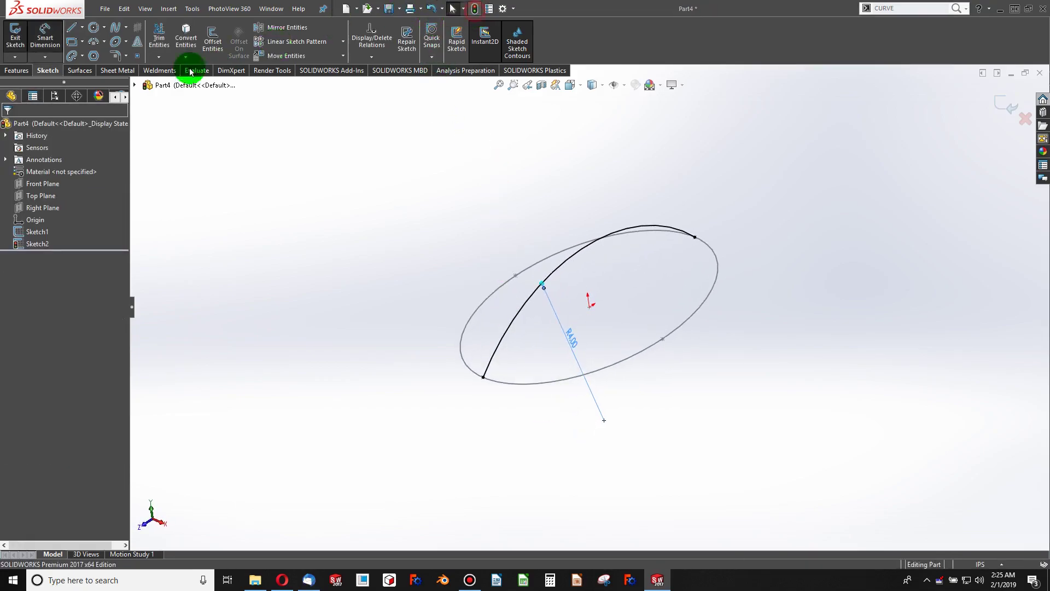
# Start a sketch on the Front Plane and draw a three-point arc between the ellipse's two remaining axis points, bulging upward.
pyautogui.click(39, 185)
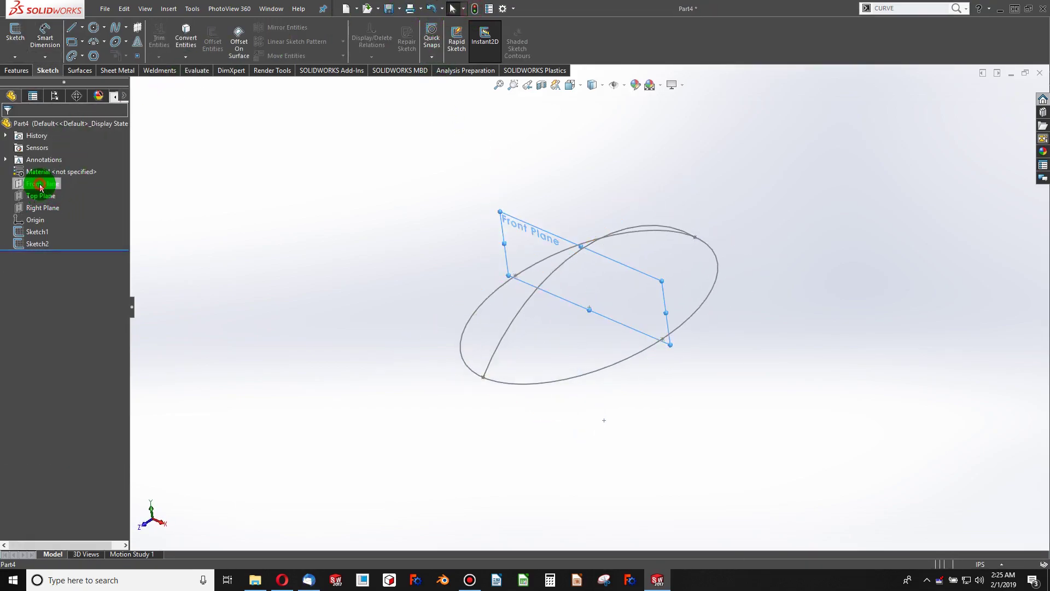
pyautogui.click(15, 33)
pyautogui.click(94, 41)
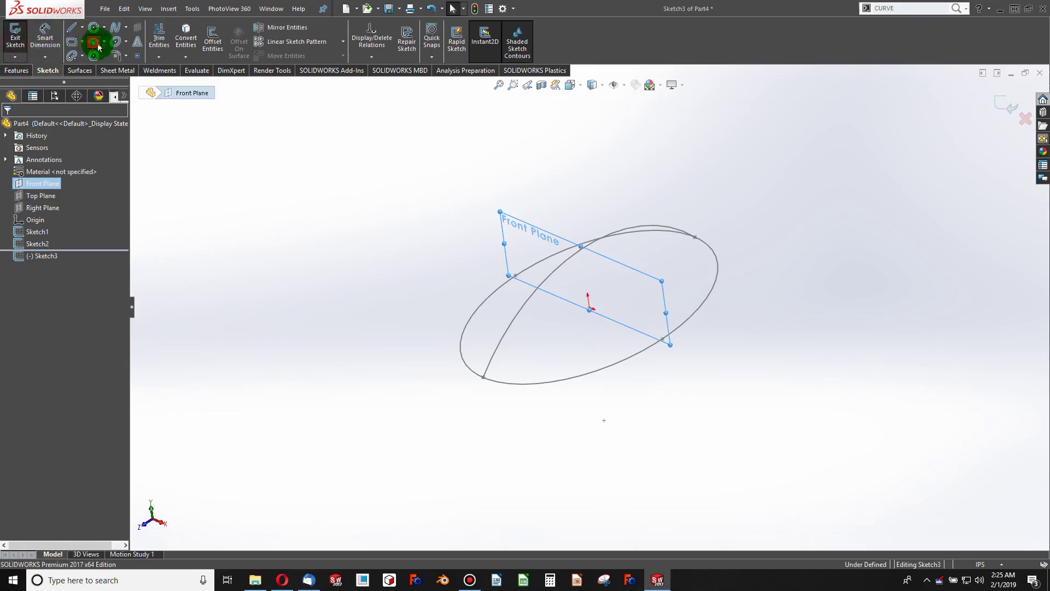
pyautogui.moveTo(519, 273); pyautogui.dragTo(664, 342)
pyautogui.click(599, 298)
pyautogui.press('Escape')
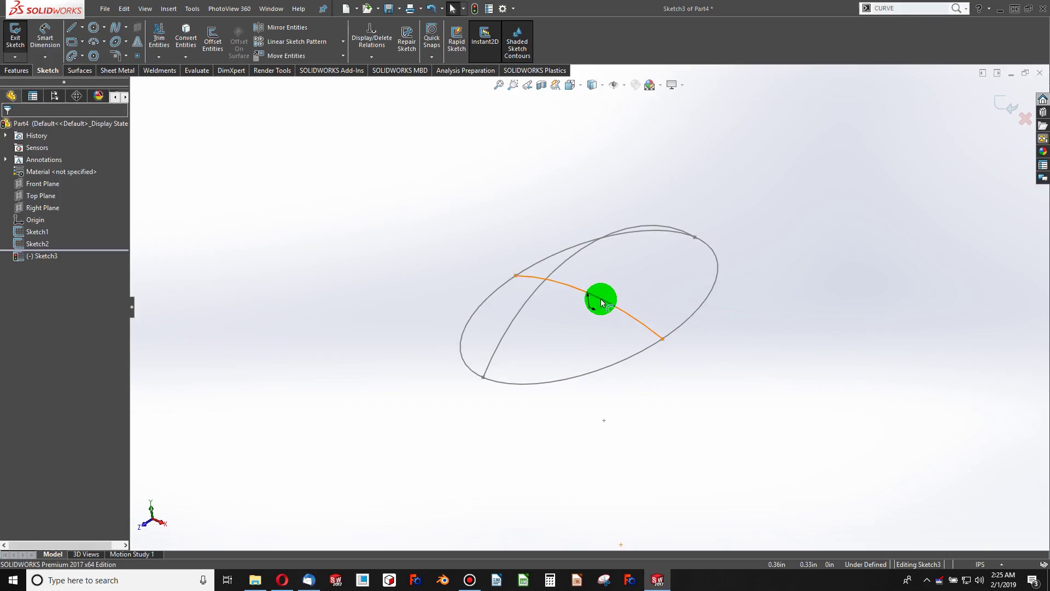
# Add a Pierce relation between the new arc's midpoint and the first arc, then finish the sketch.
pyautogui.rightClick(613, 296)
pyautogui.click(638, 307)
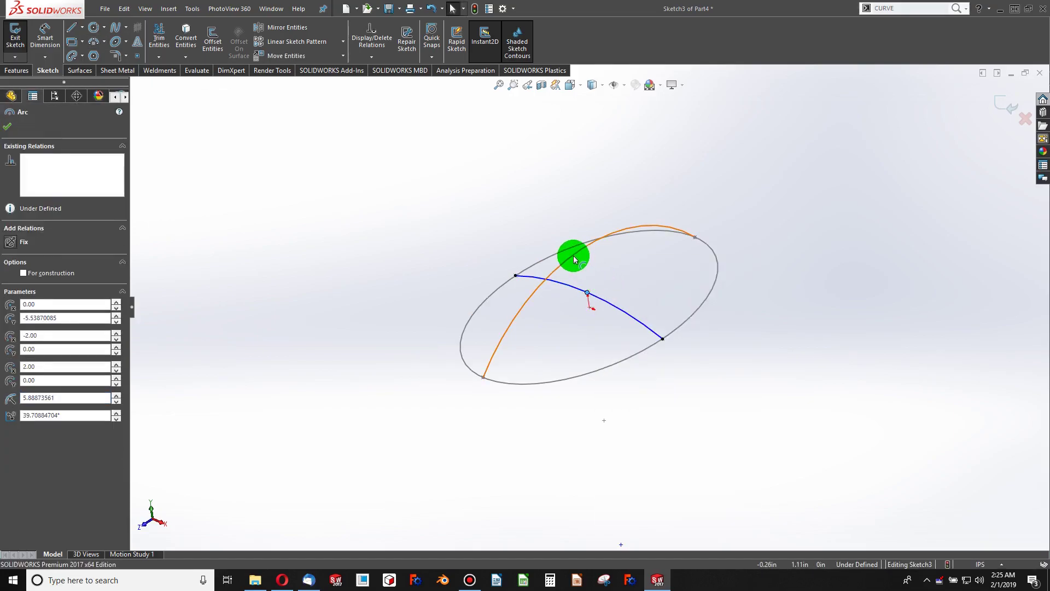
pyautogui.keyDown('ctrl'); pyautogui.click(573, 255); pyautogui.keyUp('ctrl')
pyautogui.click(13, 330)
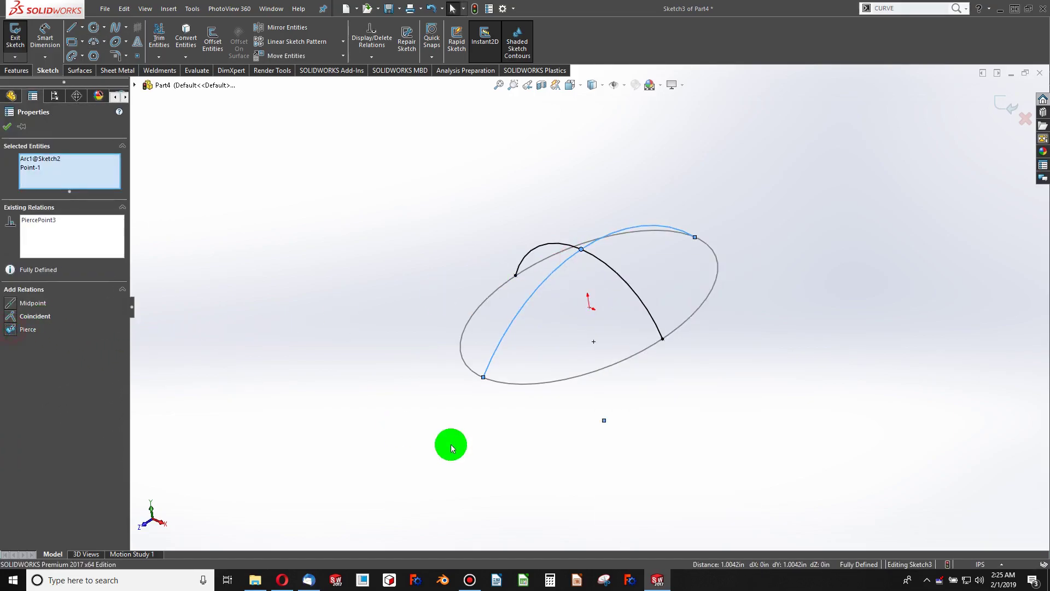
pyautogui.click(474, 9)
# Create a Filled Surface with the ellipse as patch boundary and both arcs as constraint curves.
pyautogui.moveTo(581, 291)
pyautogui.mouseDown(button='middle')
pyautogui.moveTo(652, 227)
pyautogui.moveTo(589, 252)
pyautogui.moveTo(605, 296)
pyautogui.mouseUp(button='middle')
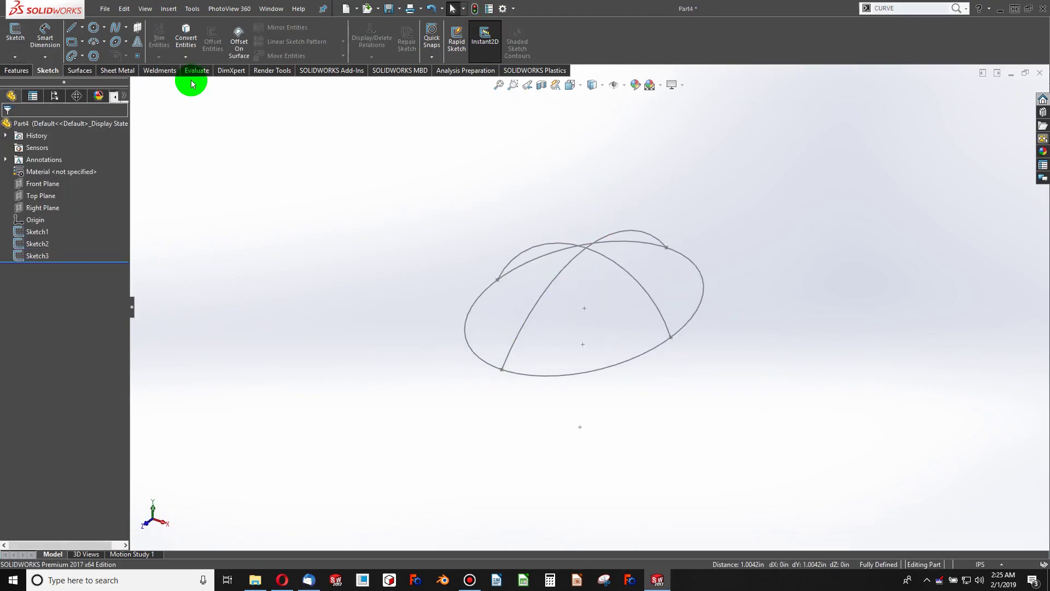
pyautogui.click(85, 71)
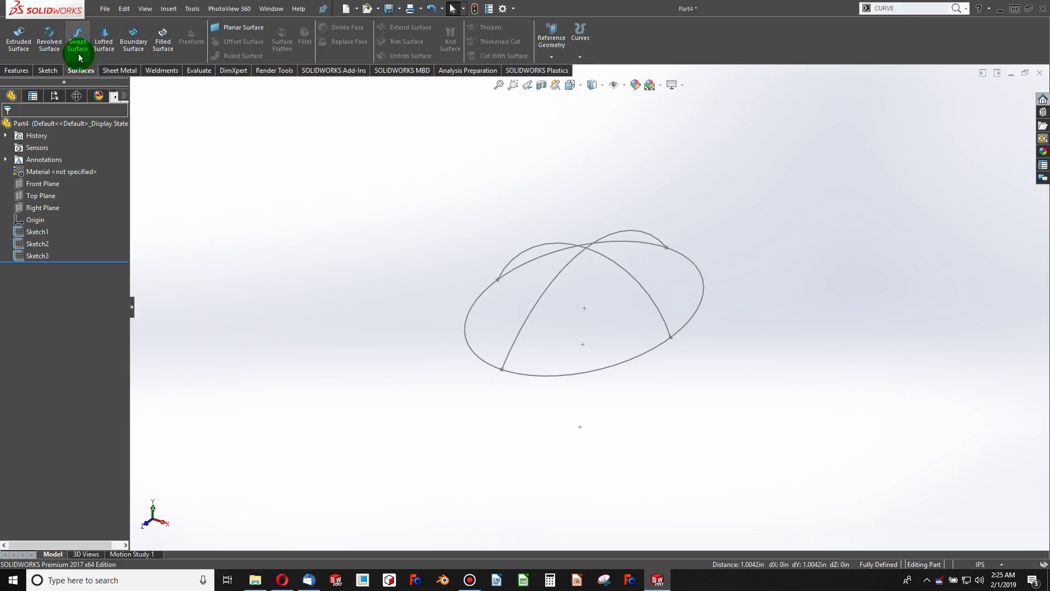
pyautogui.click(163, 42)
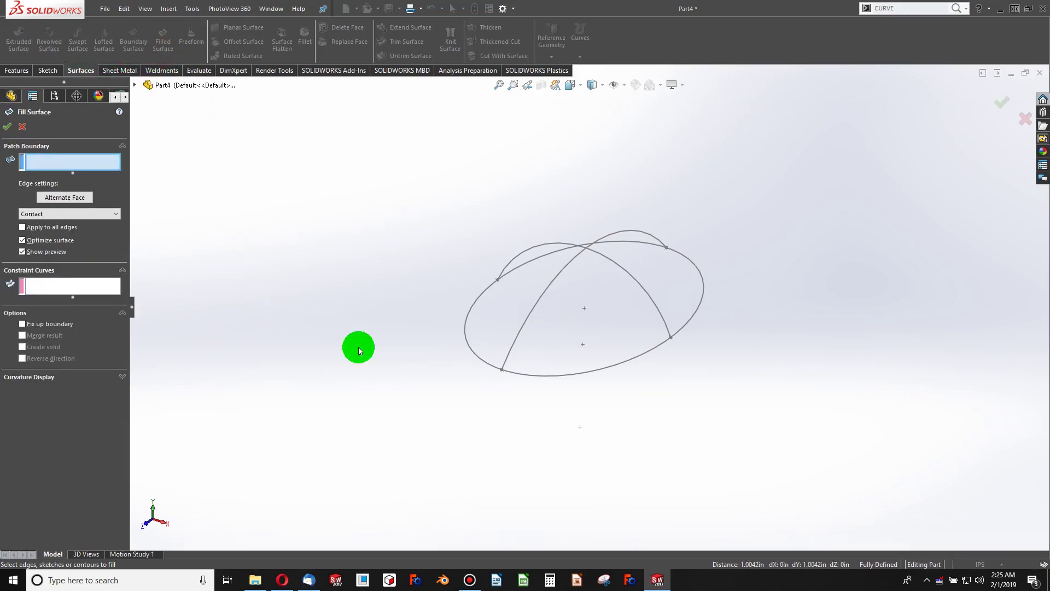
pyautogui.click(480, 357)
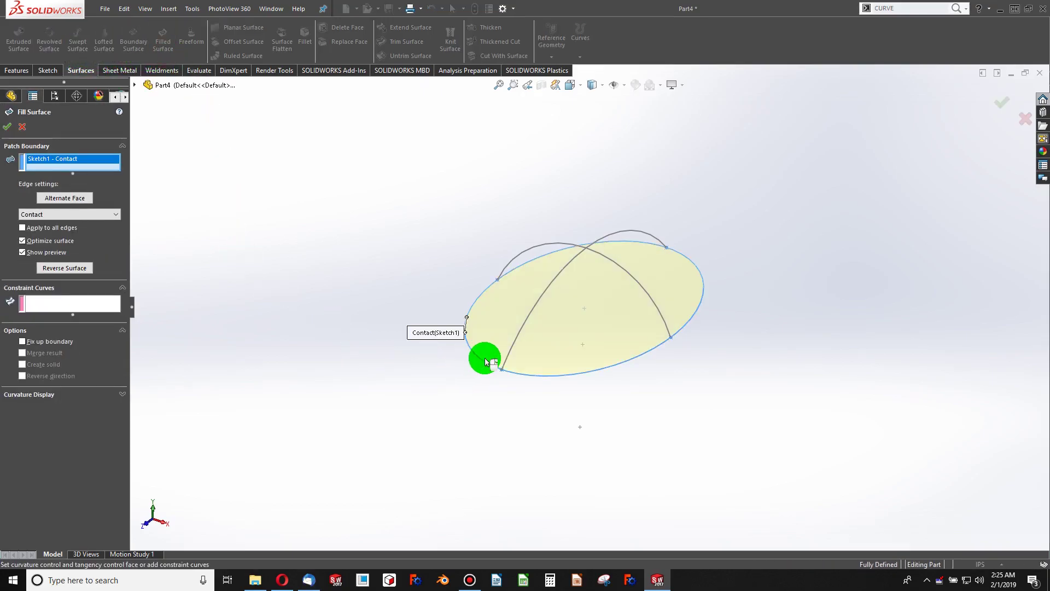
pyautogui.click(59, 304)
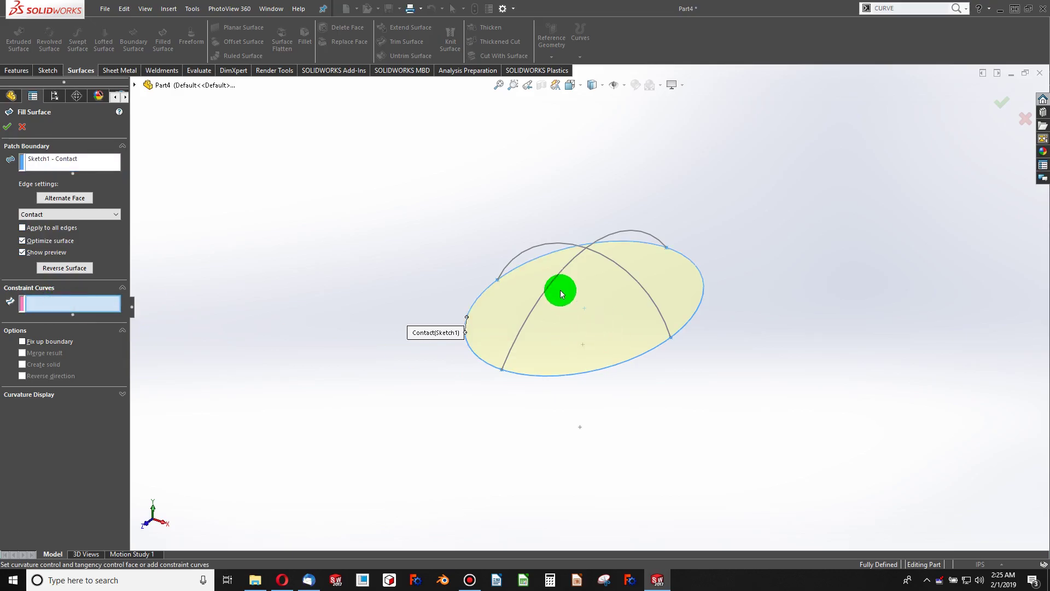
pyautogui.click(556, 285)
pyautogui.click(636, 284)
pyautogui.click(4, 126)
pyautogui.moveTo(593, 290); pyautogui.dragTo(369, 56, button='middle')
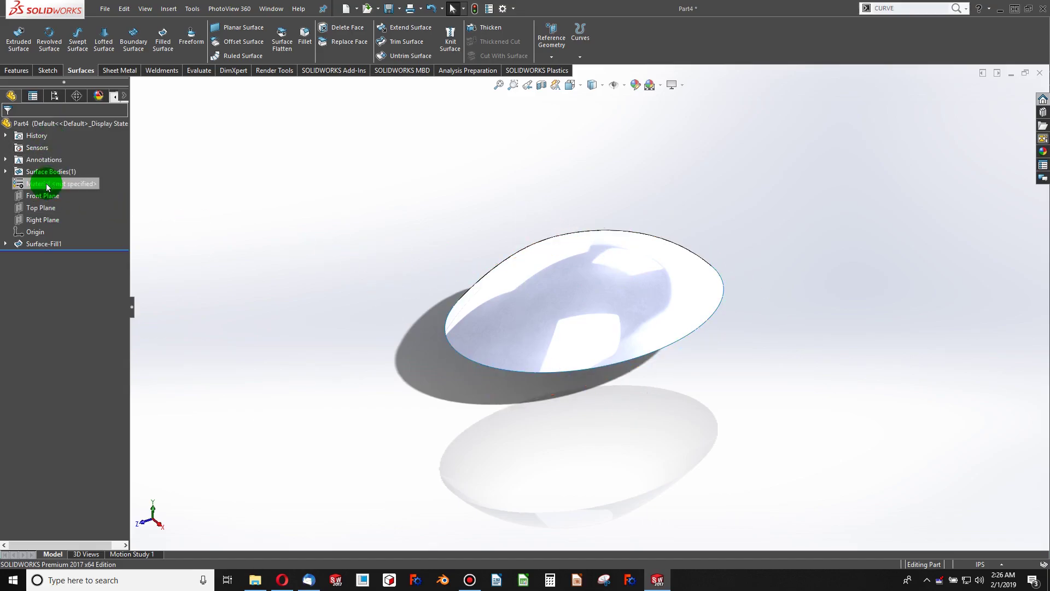
pyautogui.moveTo(450, 252)
pyautogui.mouseDown(button='middle')
pyautogui.moveTo(436, 395)
pyautogui.moveTo(445, 281)
pyautogui.moveTo(462, 258)
pyautogui.mouseUp(button='middle')
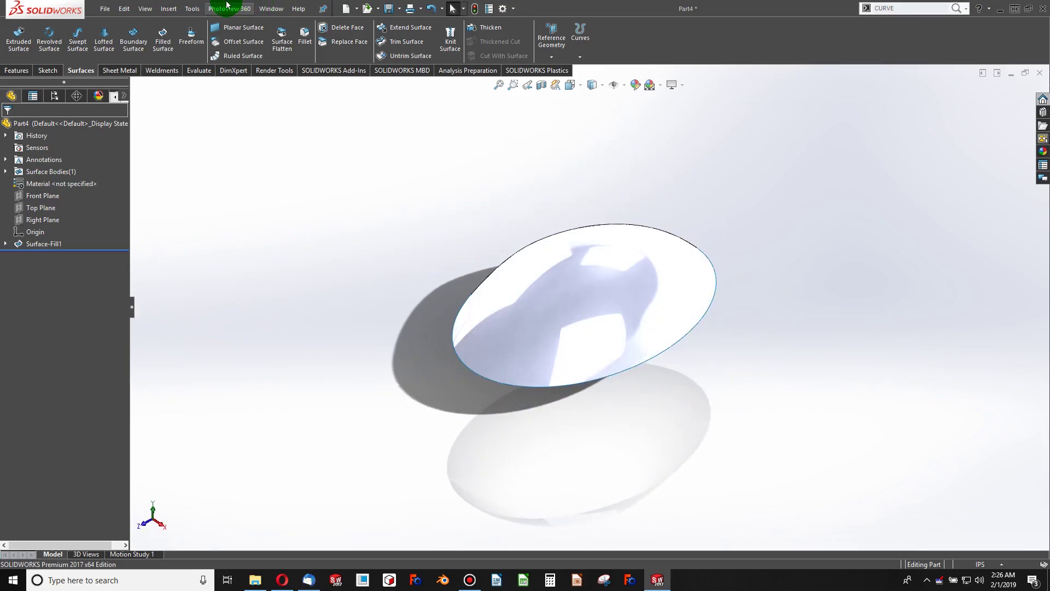
# Open the part's equations and global variables and place the dialog nearer the model.
pyautogui.click(192, 9)
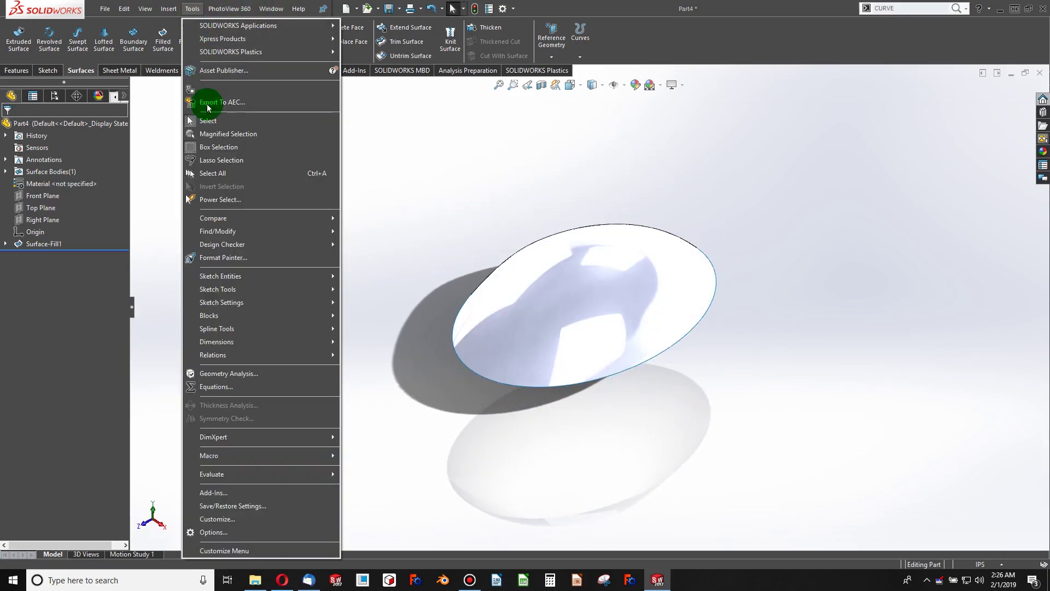
pyautogui.click(225, 388)
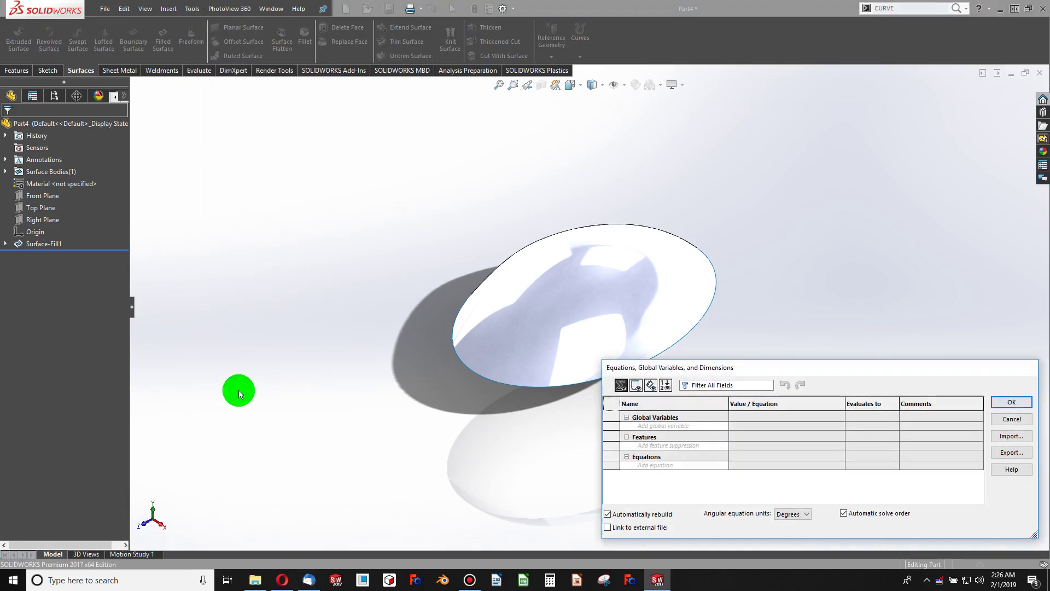
pyautogui.moveTo(798, 366); pyautogui.dragTo(650, 358)
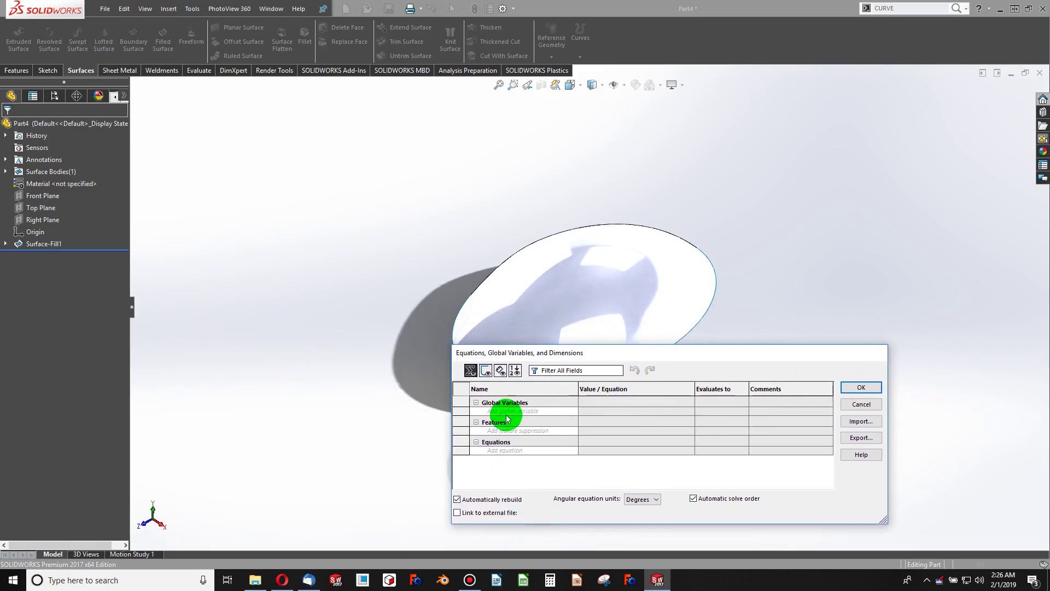
# Try to add a global variable THICKNESS with the value .0625.
pyautogui.write('t')
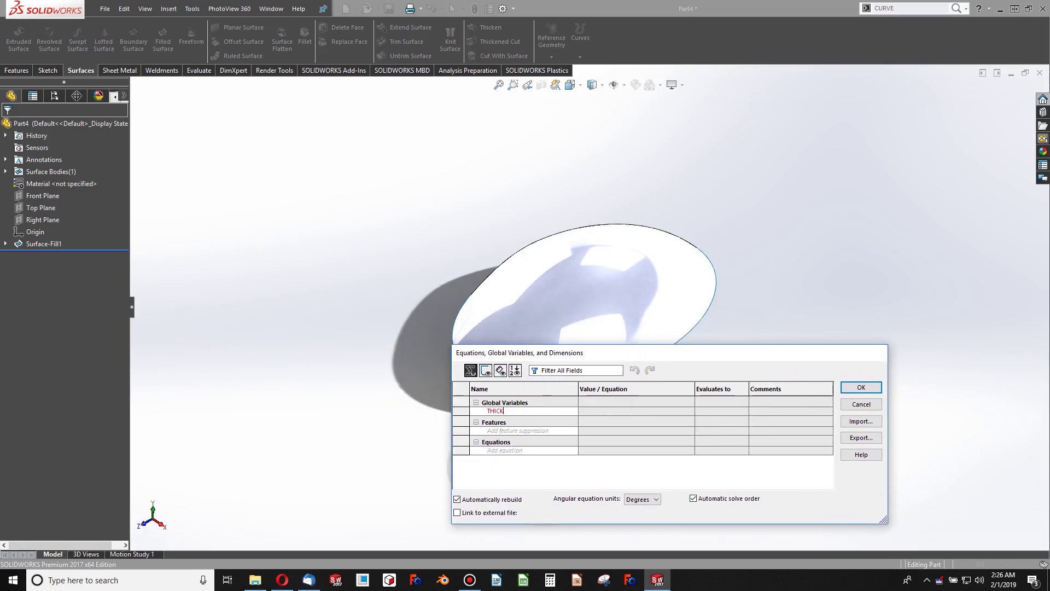
pyautogui.click(508, 414)
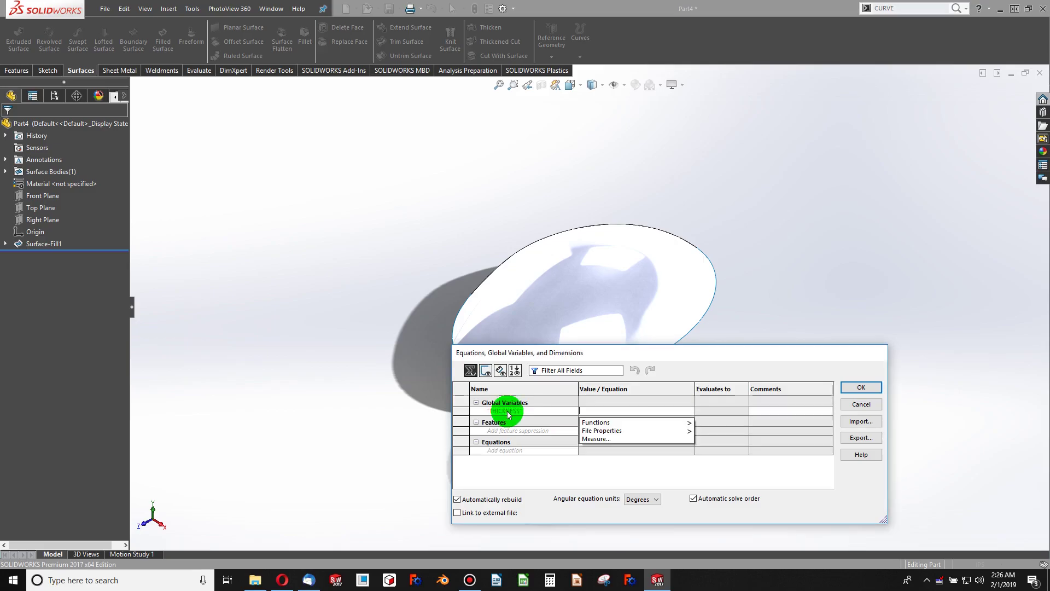
pyautogui.write('.0625')
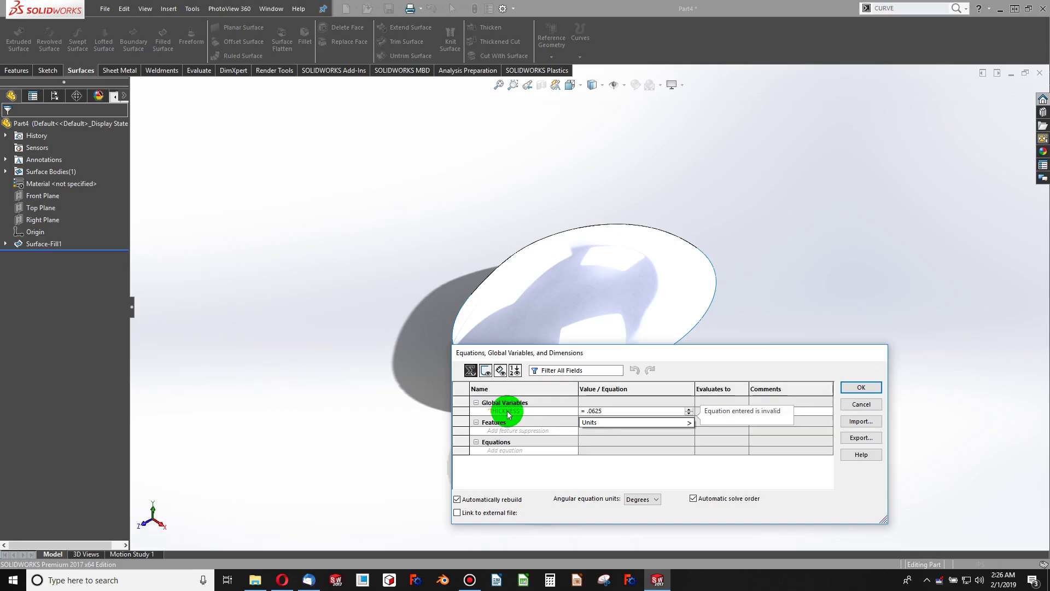
pyautogui.click(605, 350)
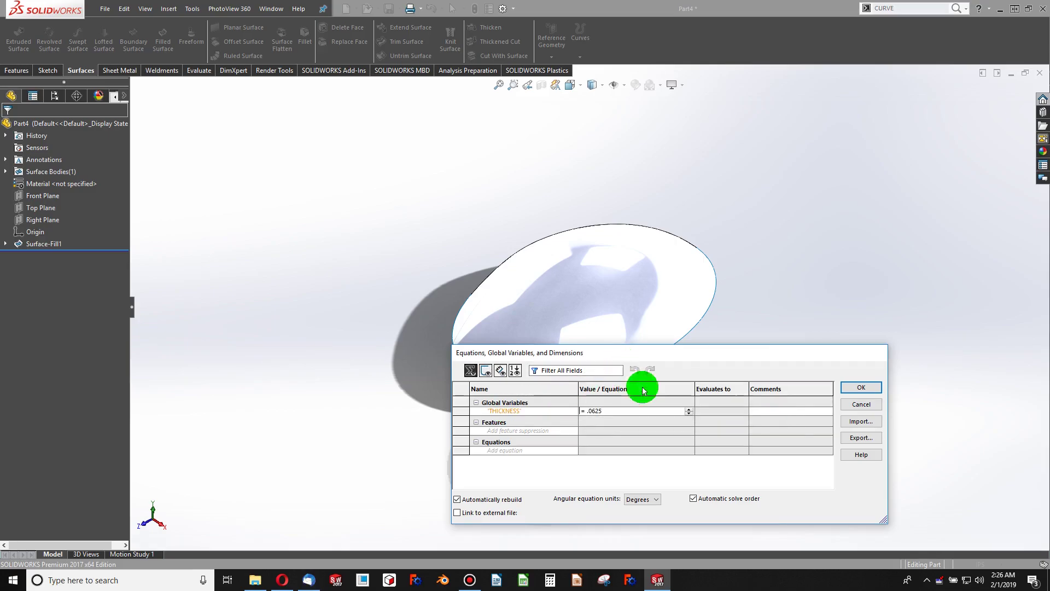
pyautogui.click(719, 423)
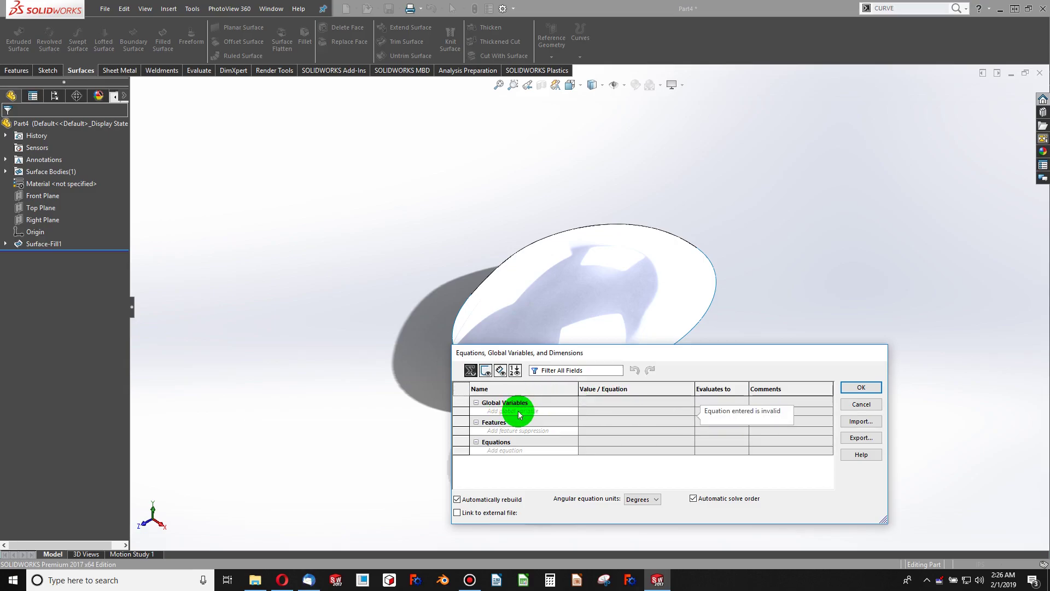
# Add a global variable THICK = .0625 with the comment MATERIAL THICKNESS and accept the equations.
pyautogui.click(518, 411)
pyautogui.write('THICK')
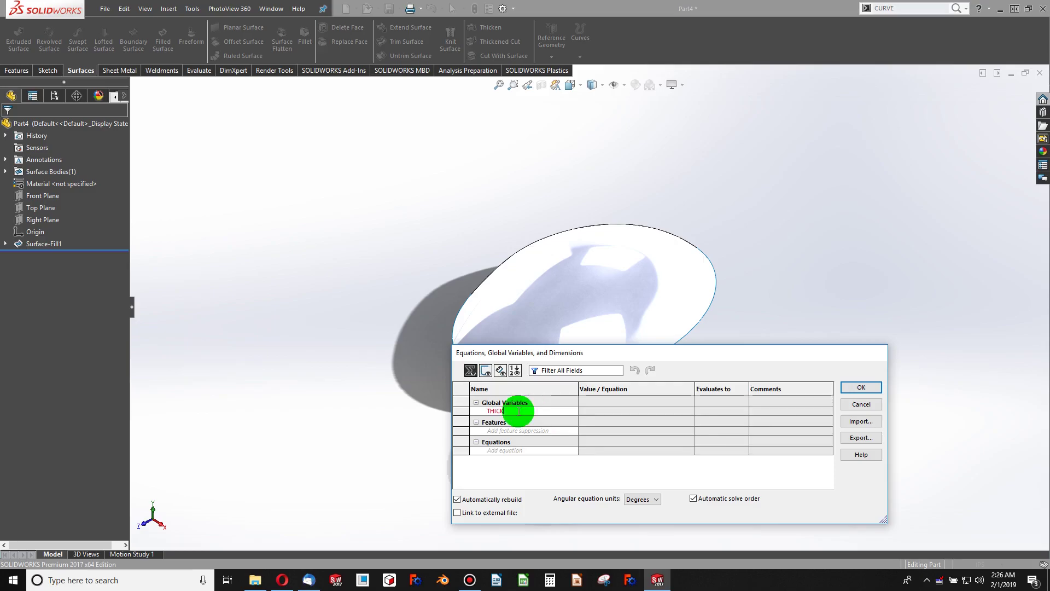
pyautogui.press('Tab')
pyautogui.write('.0')
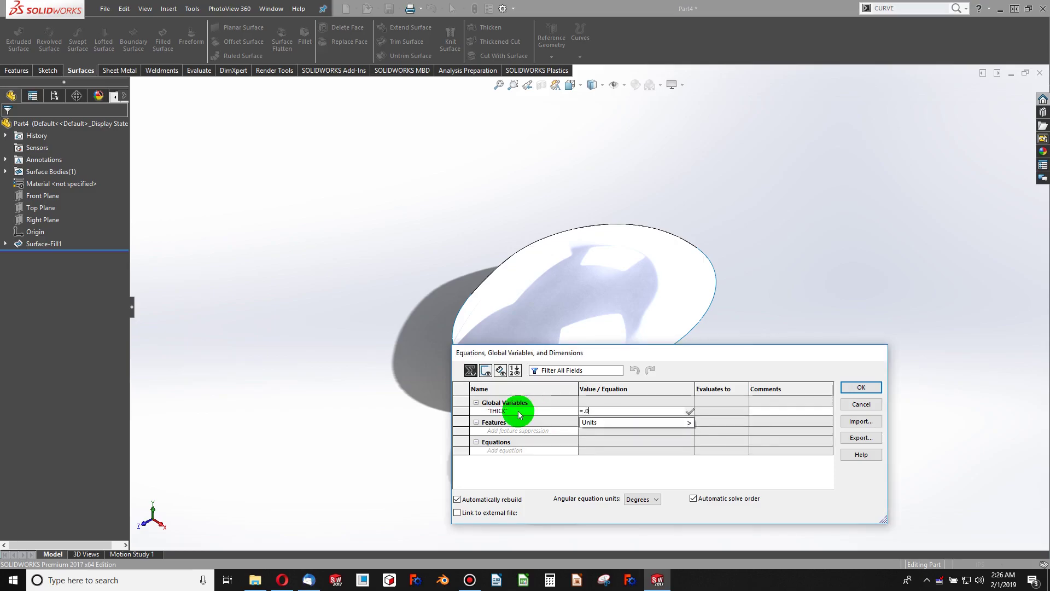
pyautogui.write('625')
pyautogui.press('Tab')
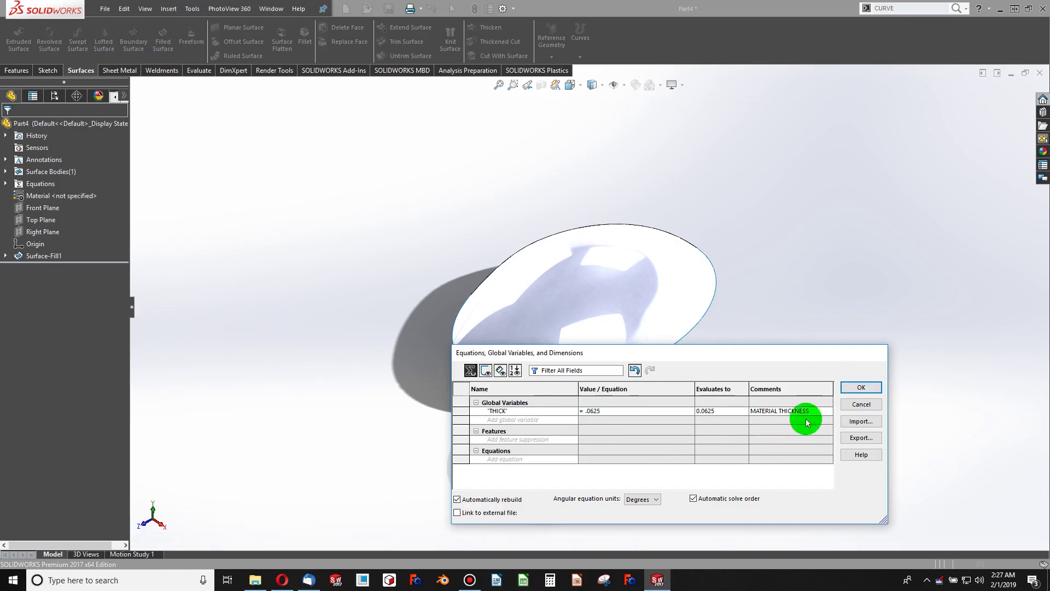
pyautogui.click(860, 386)
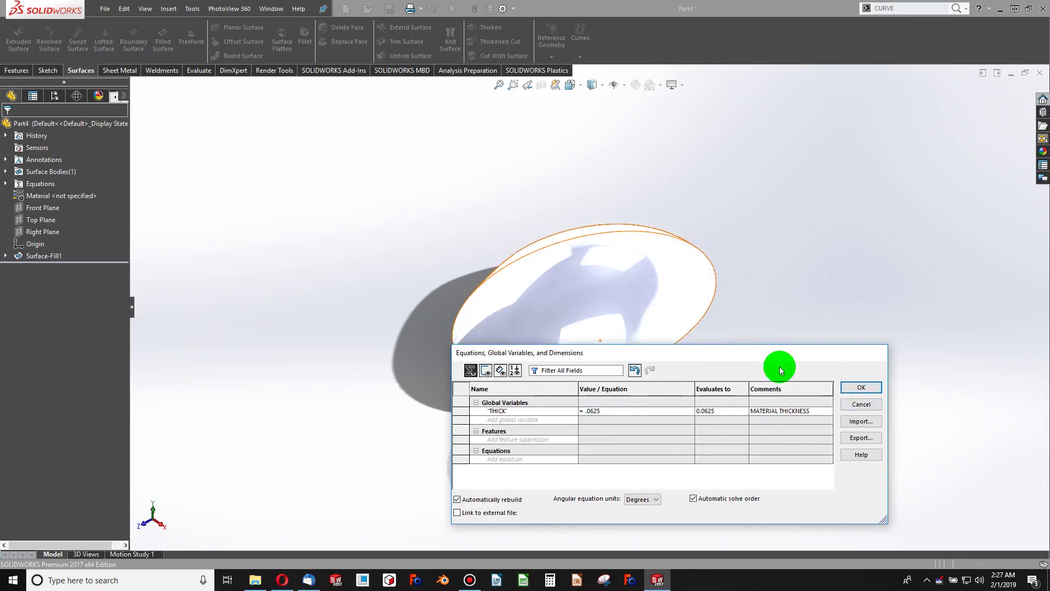
pyautogui.click(849, 387)
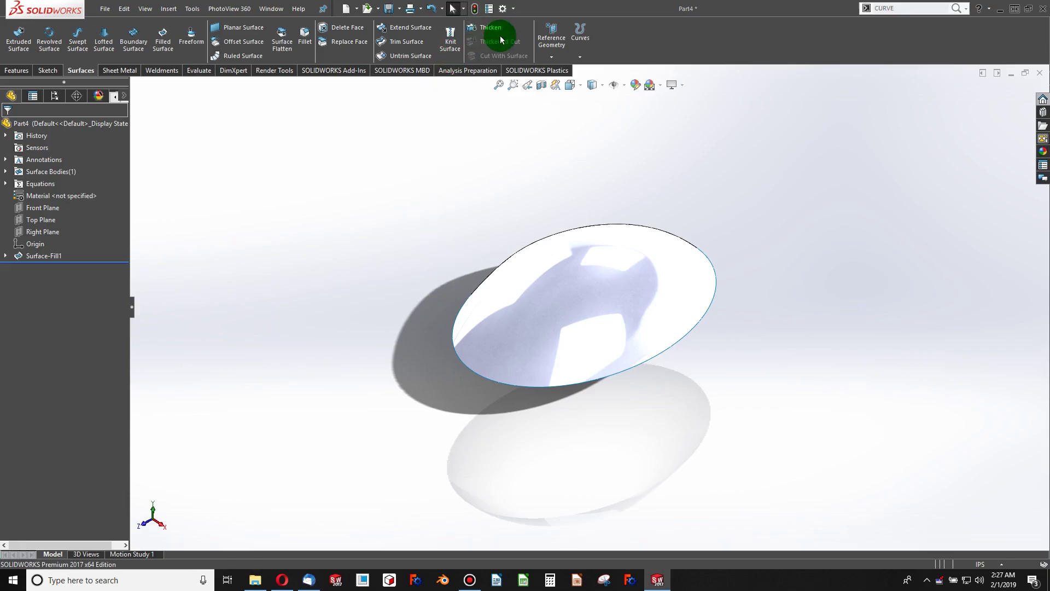
# Thicken the filled surface with a thickness of .01 in.
pyautogui.click(475, 33)
pyautogui.click(558, 294)
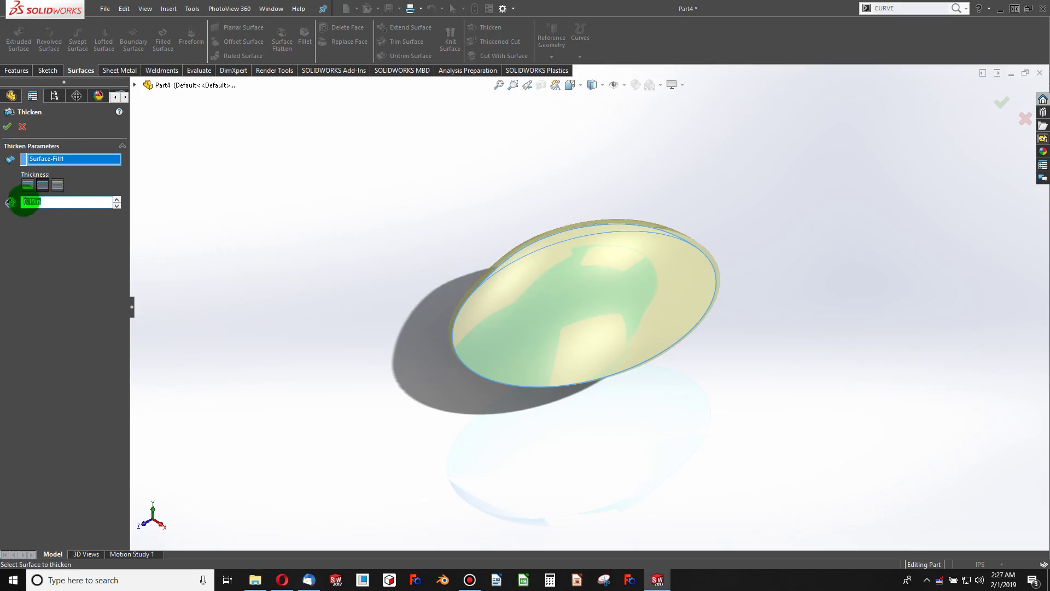
pyautogui.doubleClick(72, 201)
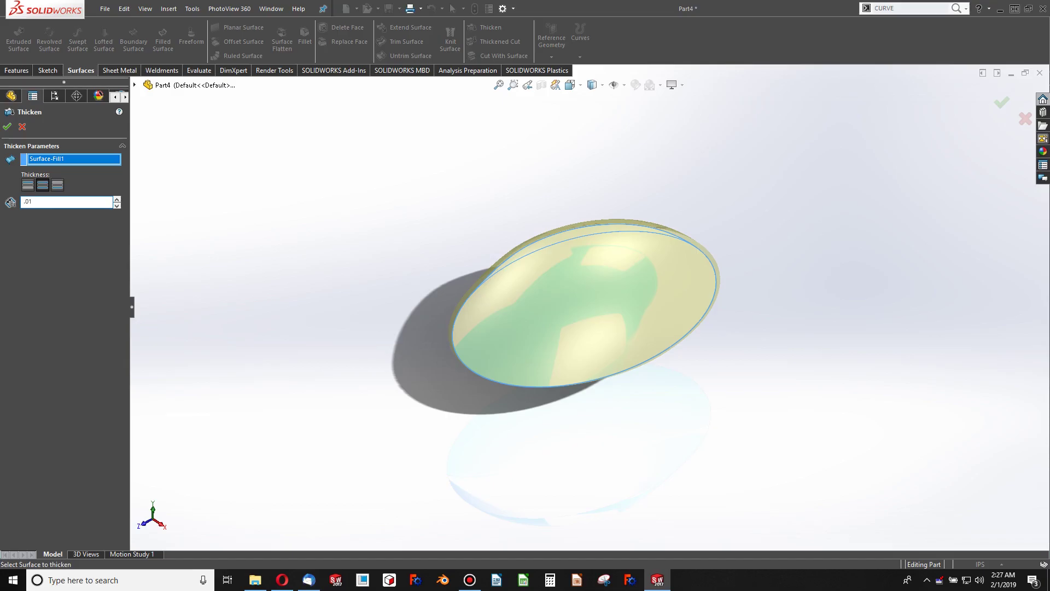
pyautogui.click(7, 126)
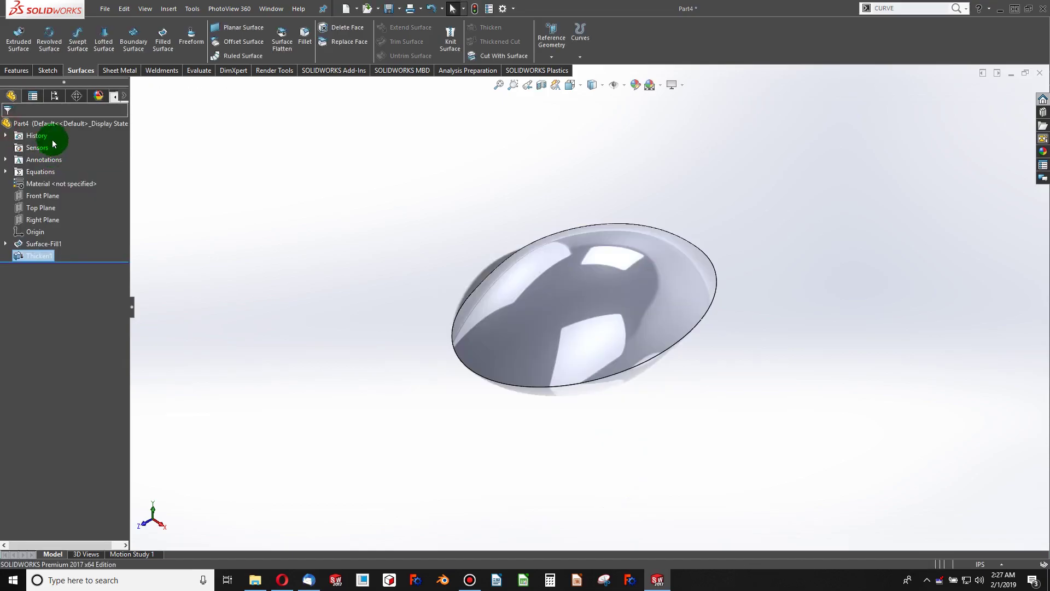
pyautogui.moveTo(424, 384); pyautogui.dragTo(374, 206, button='middle')
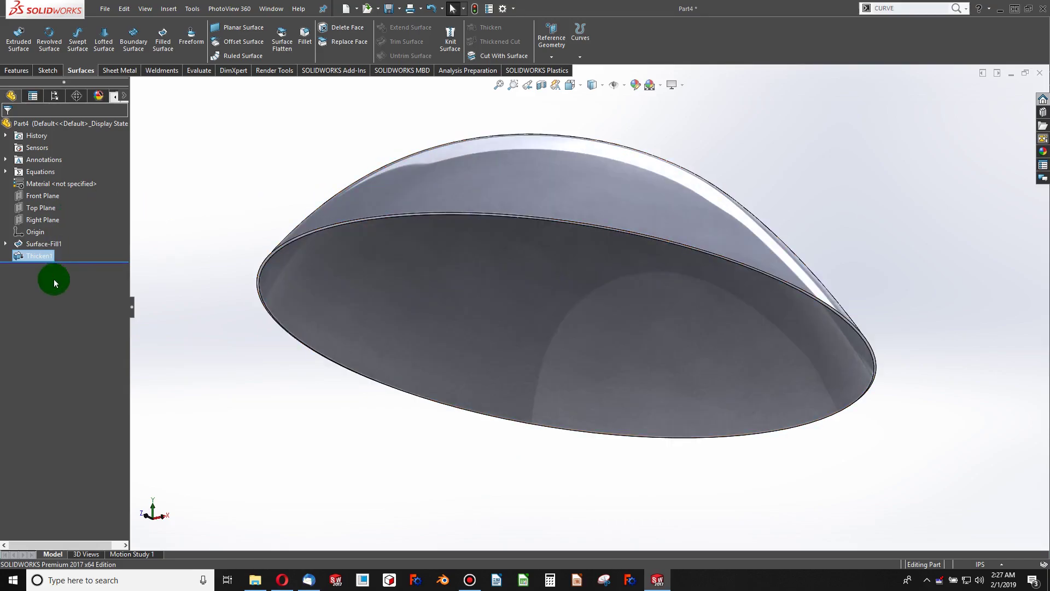
# Link the thicken feature's thickness dimension to the global variable THICK.
pyautogui.click(511, 204)
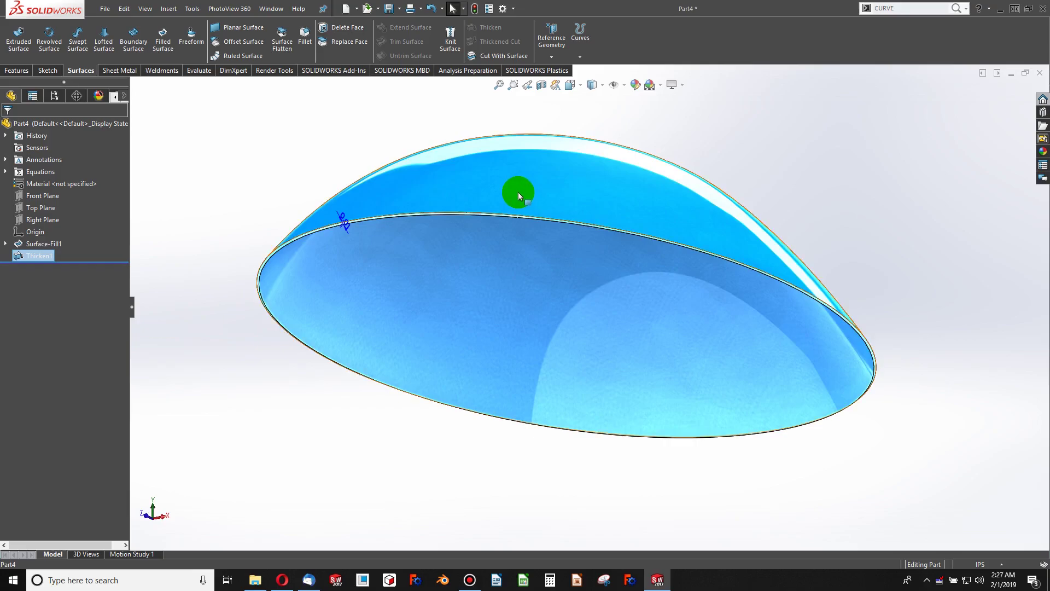
pyautogui.doubleClick(344, 225)
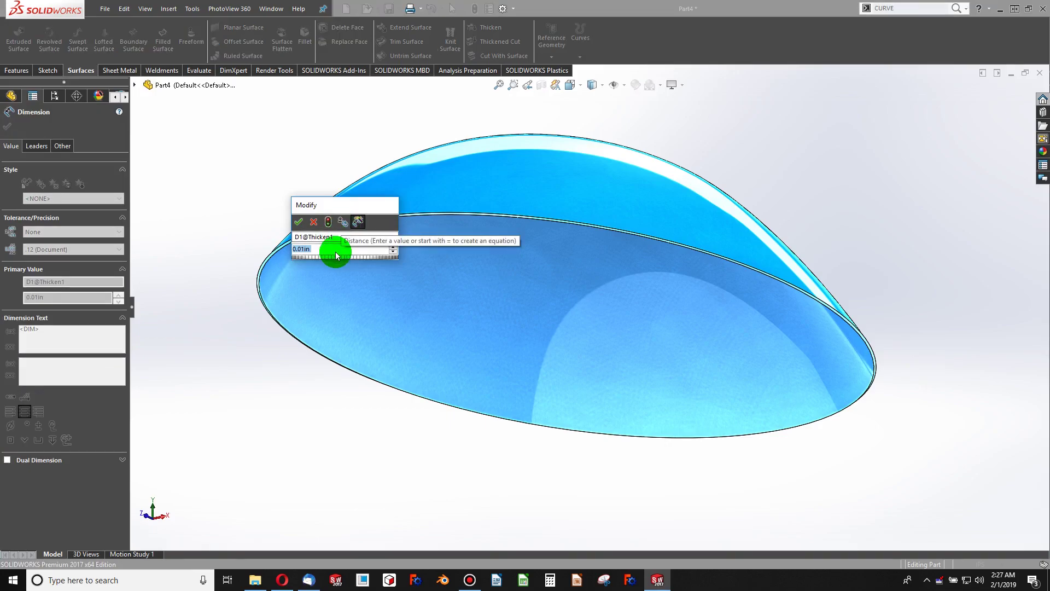
pyautogui.write('=')
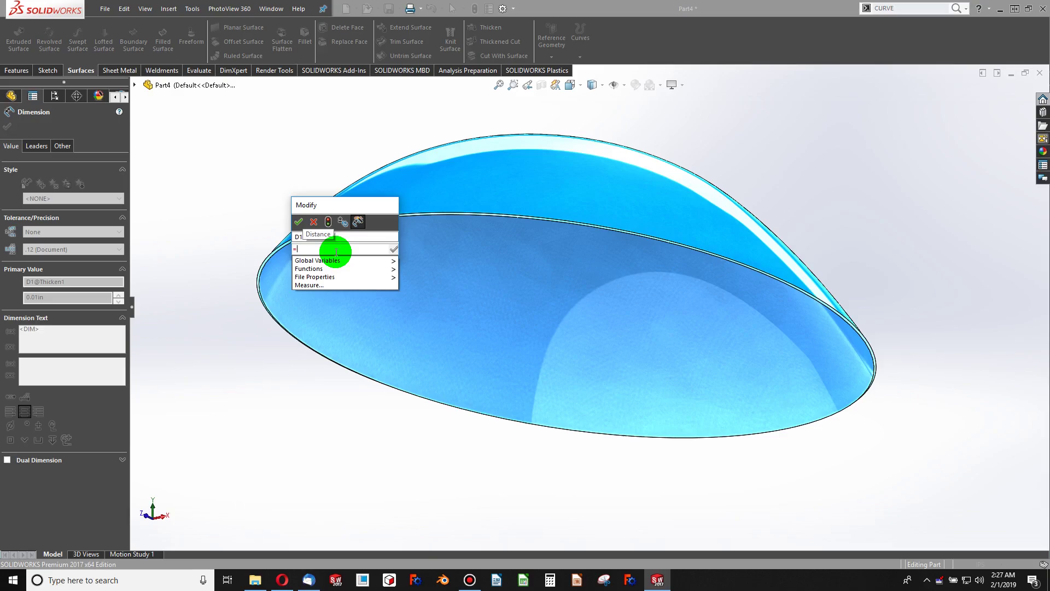
pyautogui.press('Down')
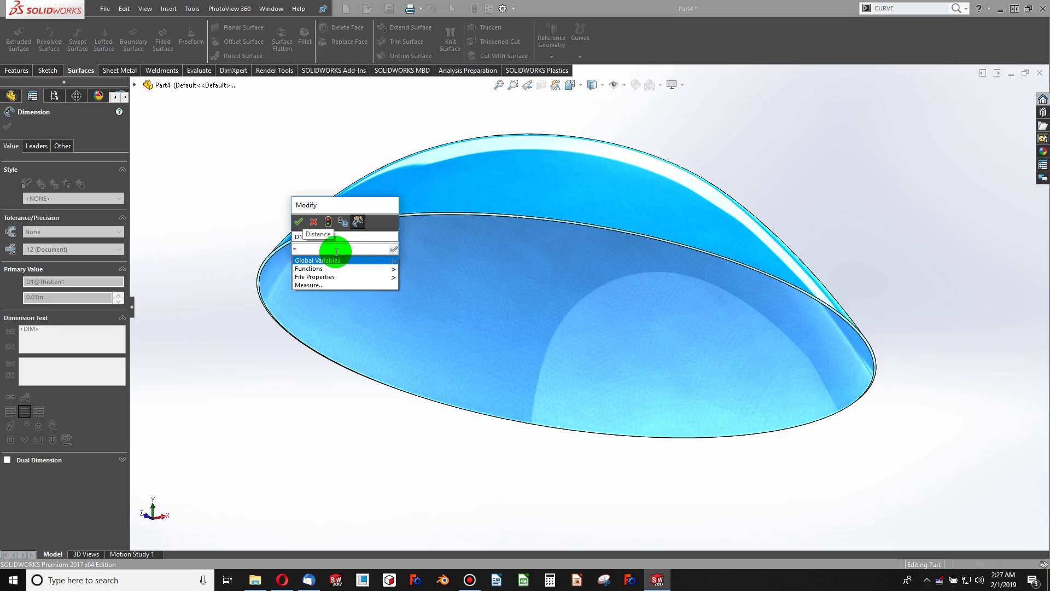
pyautogui.press('Right')
pyautogui.press('Return')
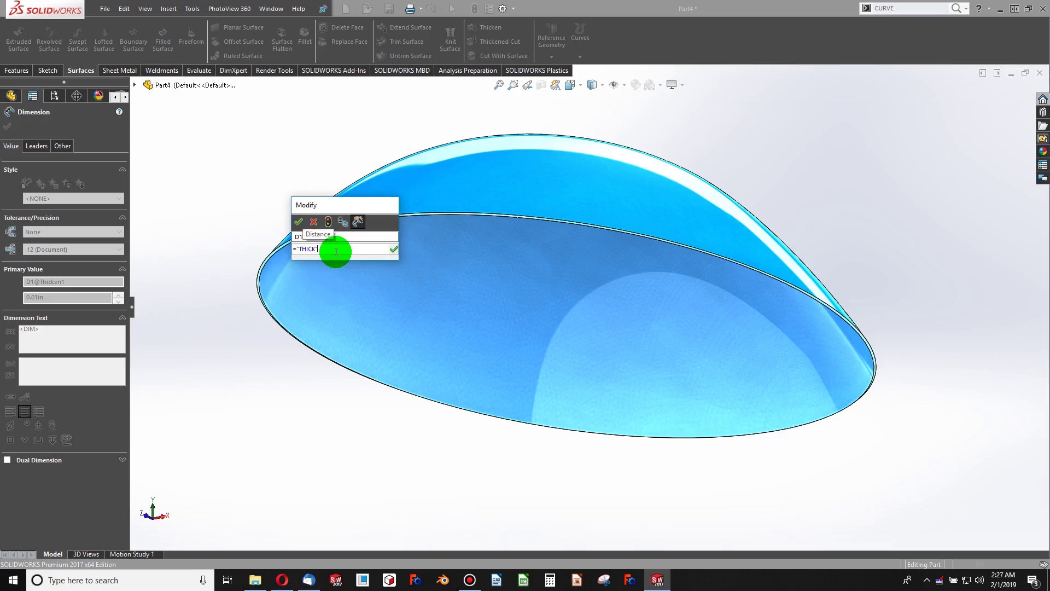
pyautogui.click(298, 222)
pyautogui.scroll(-5, 376, 240)
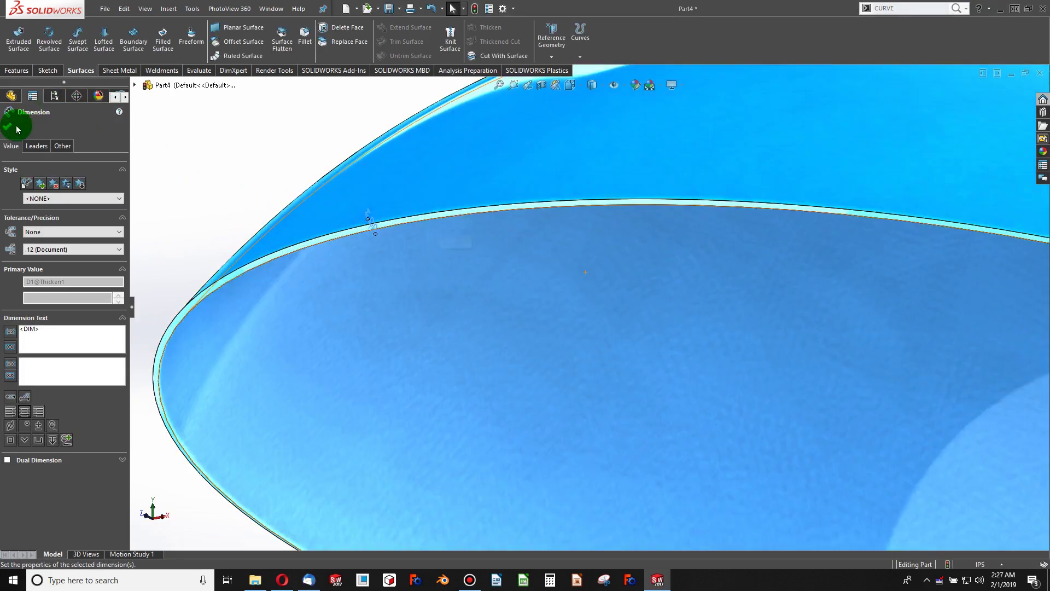
pyautogui.click(17, 128)
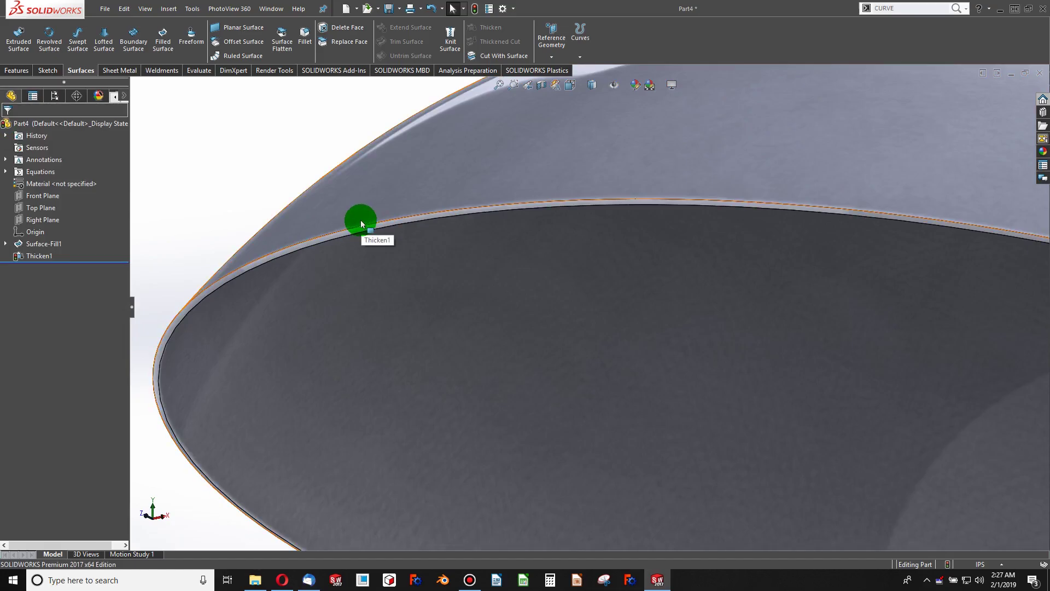
# Change the global variable THICK to .2 in the part's equations and accept.
pyautogui.scroll(5, 308, 263)
pyautogui.scroll(3, 564, 268)
pyautogui.scroll(-2, 777, 306)
pyautogui.scroll(1, 739, 316)
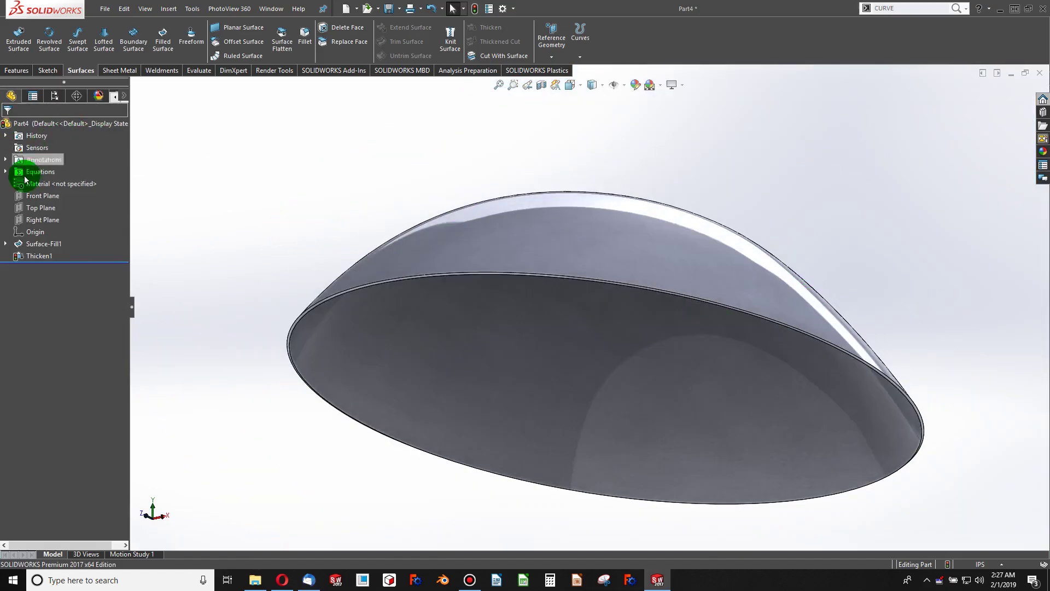
pyautogui.rightClick(25, 176)
pyautogui.click(44, 183)
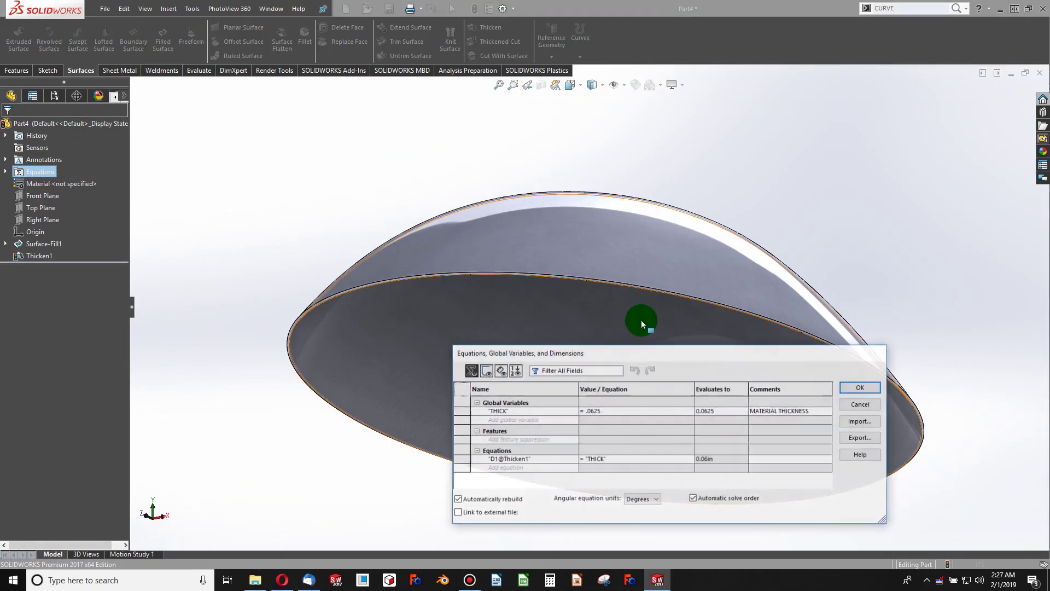
pyautogui.click(603, 410)
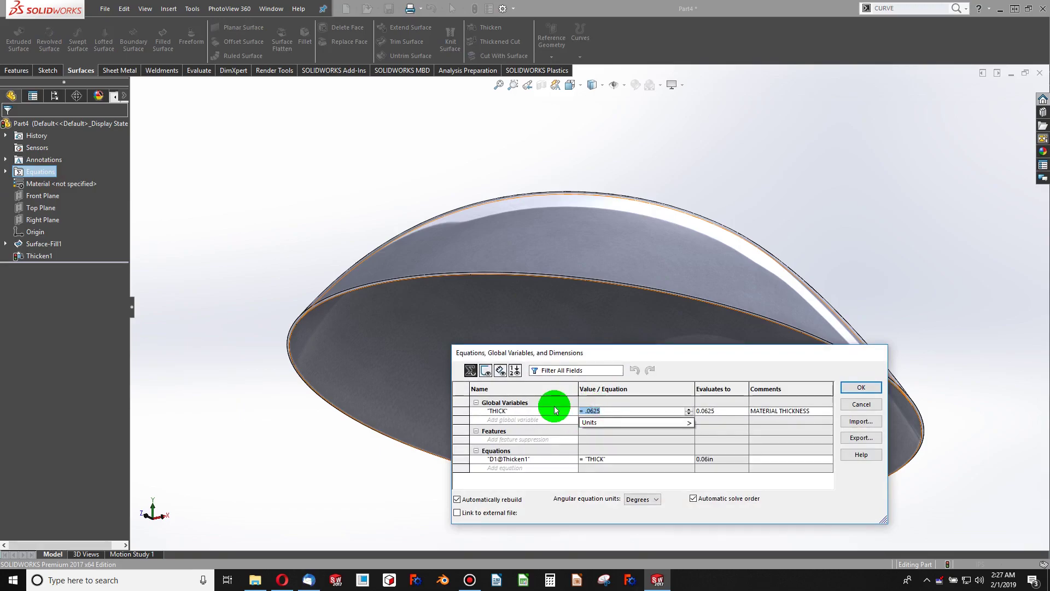
pyautogui.write('.2')
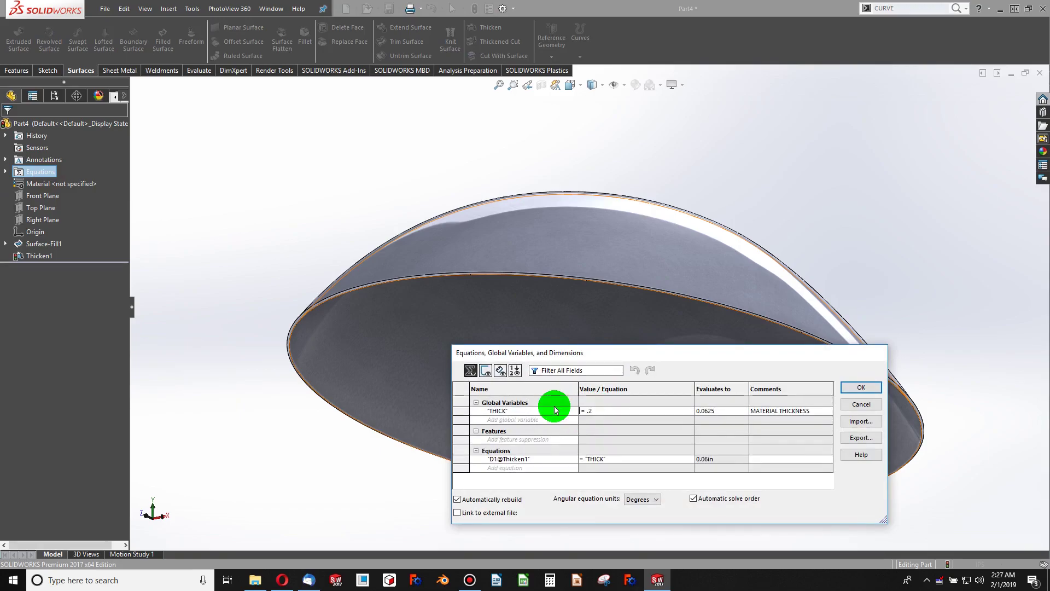
pyautogui.click(861, 387)
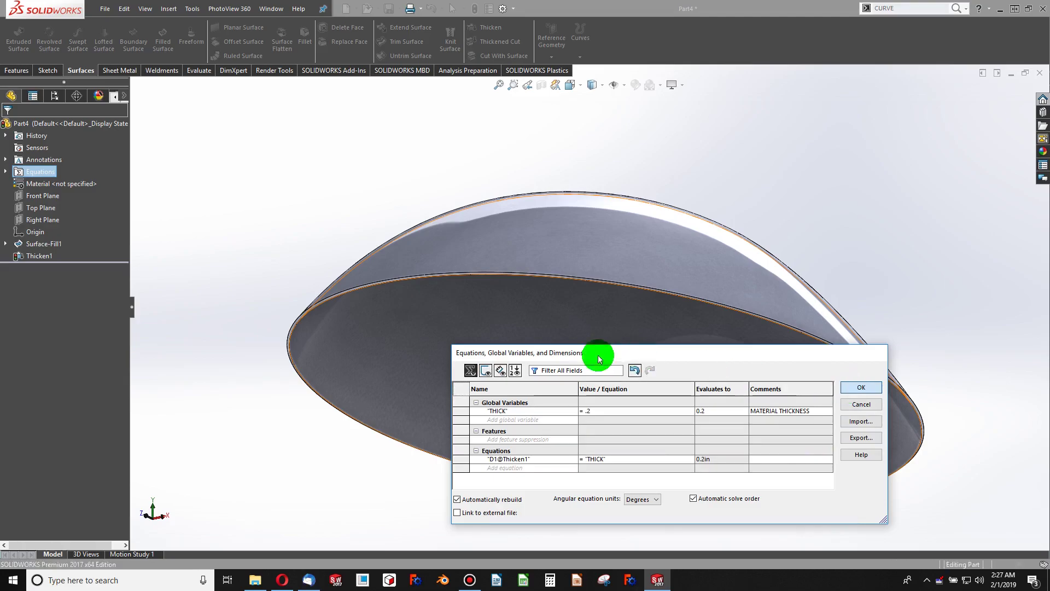
# Restore the global variable THICK to .0625 in the equations and accept.
pyautogui.moveTo(569, 350); pyautogui.dragTo(320, 339, button='middle')
pyautogui.rightClick(32, 170)
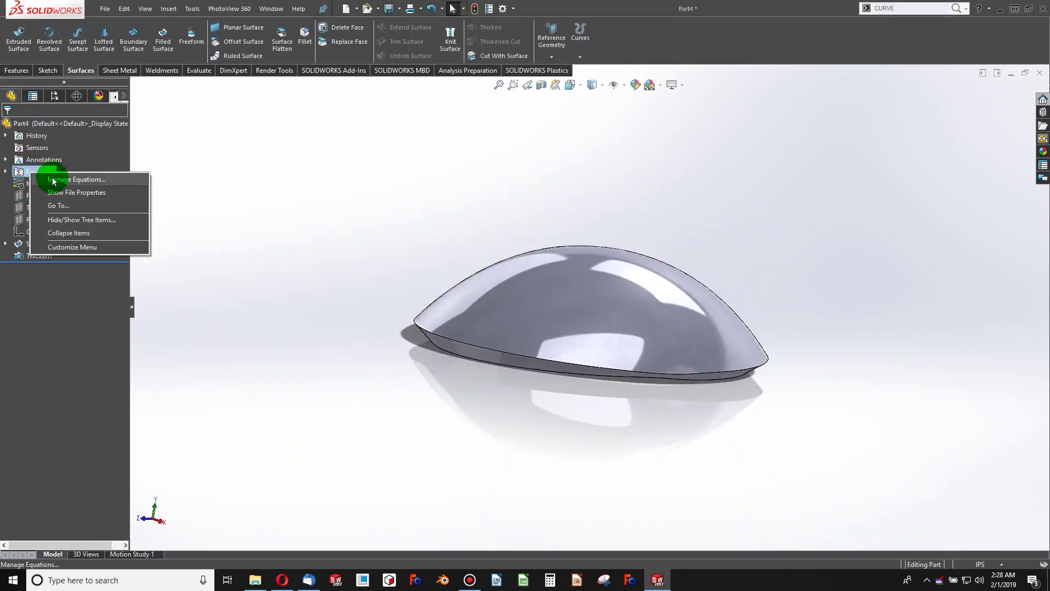
pyautogui.click(66, 179)
pyautogui.press('BackSpace')
pyautogui.write('0625')
pyautogui.press('Tab')
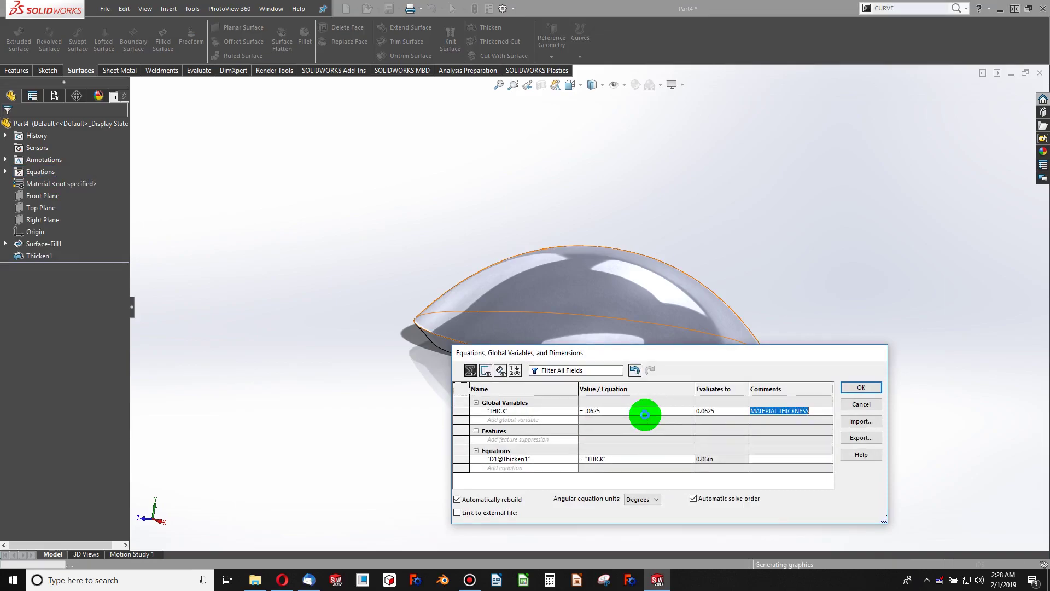
pyautogui.click(861, 387)
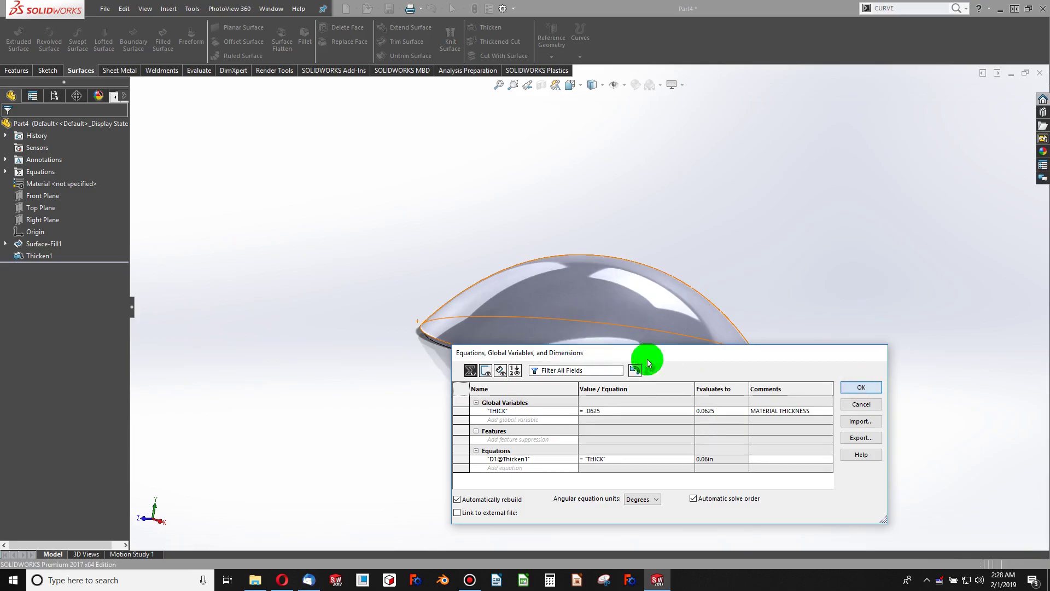
# Start a sketch on the Top Plane, begin an equation driven curve and view the plane straight on.
pyautogui.scroll(-3, 582, 331)
pyautogui.moveTo(628, 323); pyautogui.dragTo(616, 379, button='middle')
pyautogui.scroll(3, 552, 363)
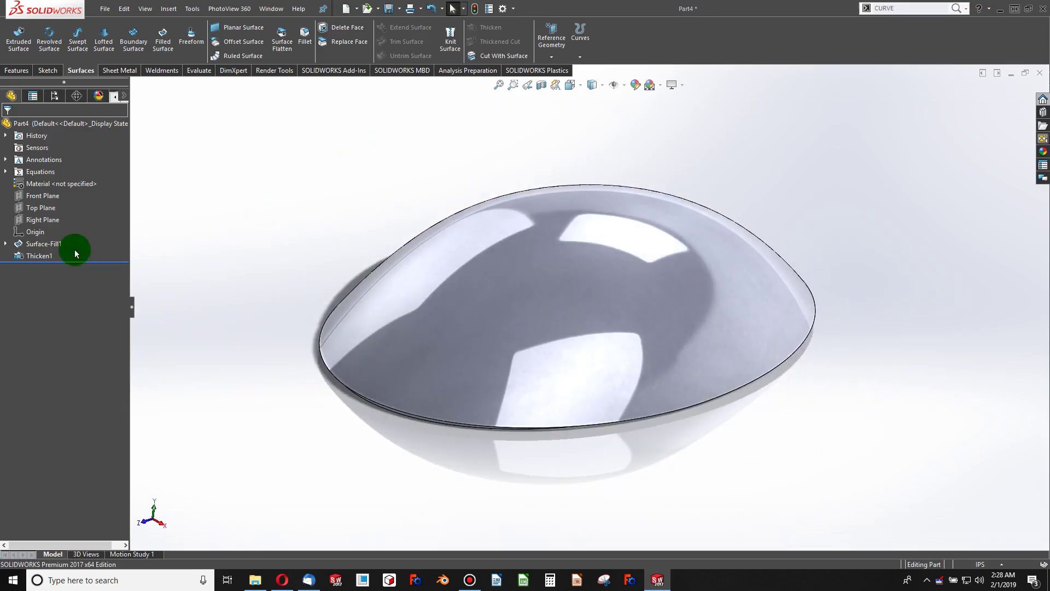
pyautogui.click(43, 209)
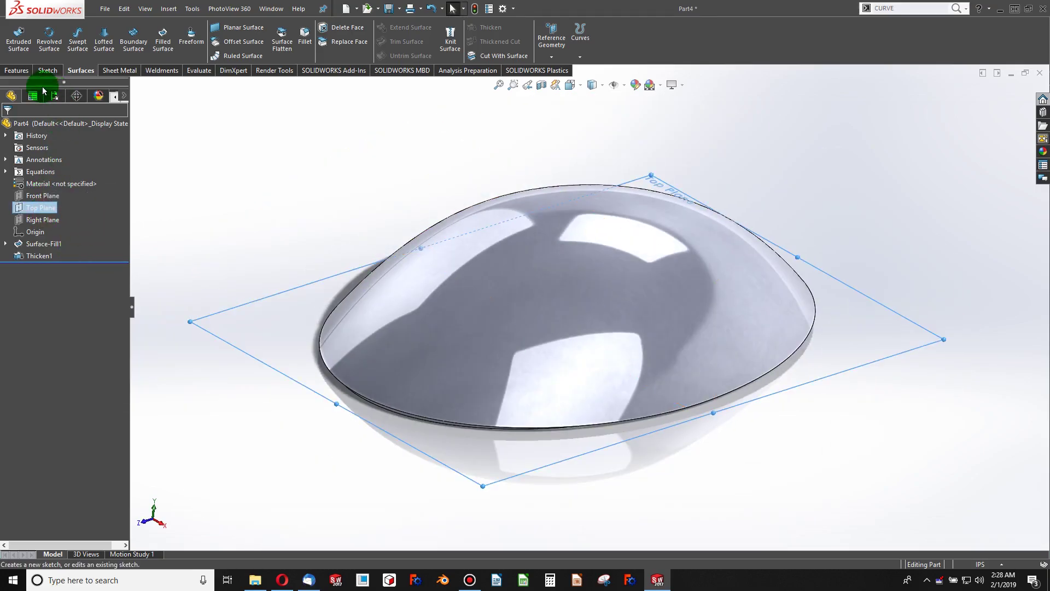
pyautogui.click(48, 70)
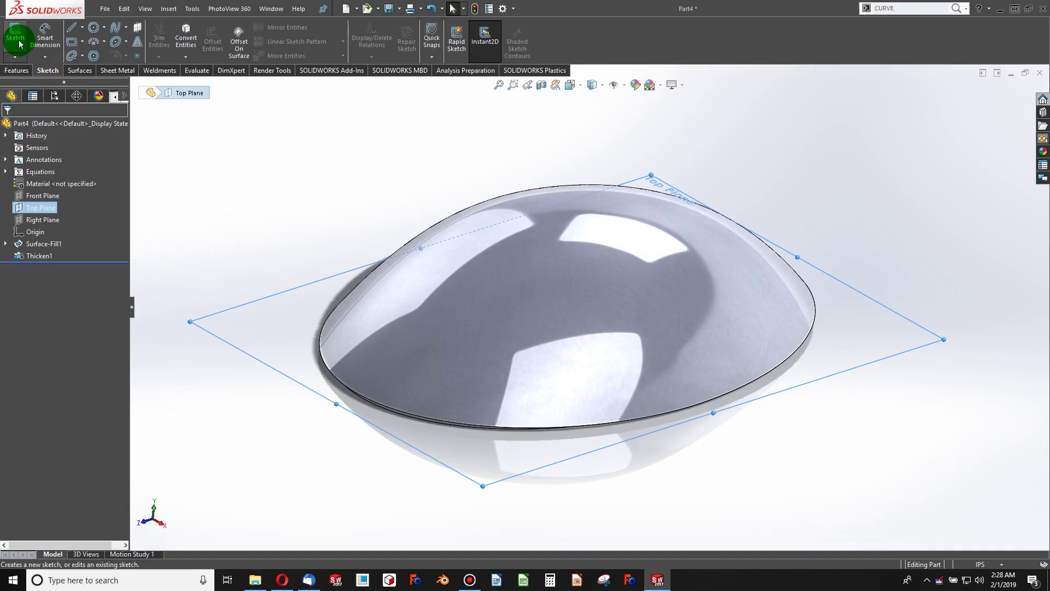
pyautogui.click(20, 44)
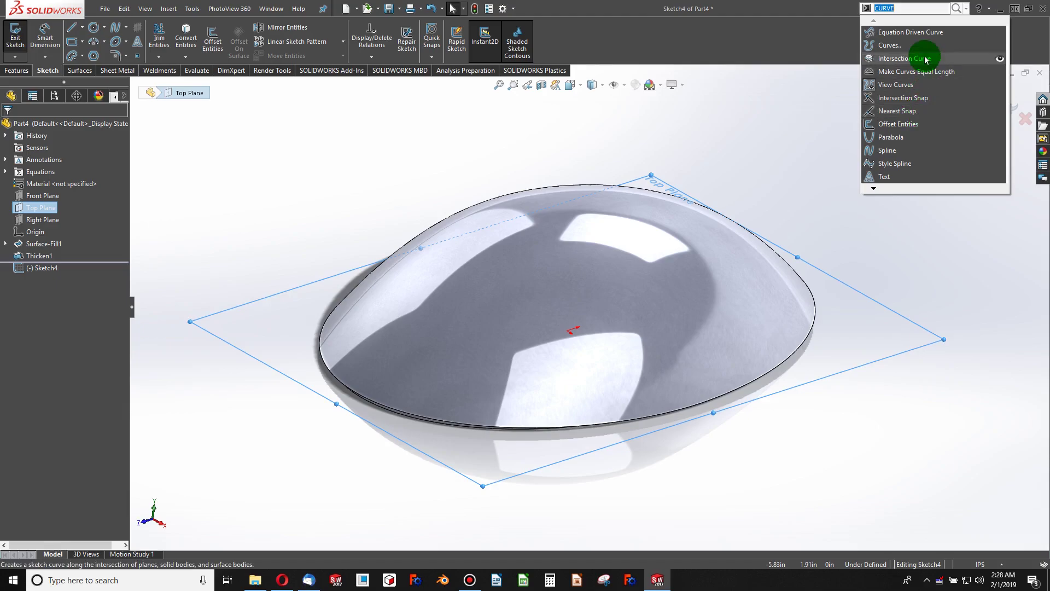
pyautogui.click(925, 32)
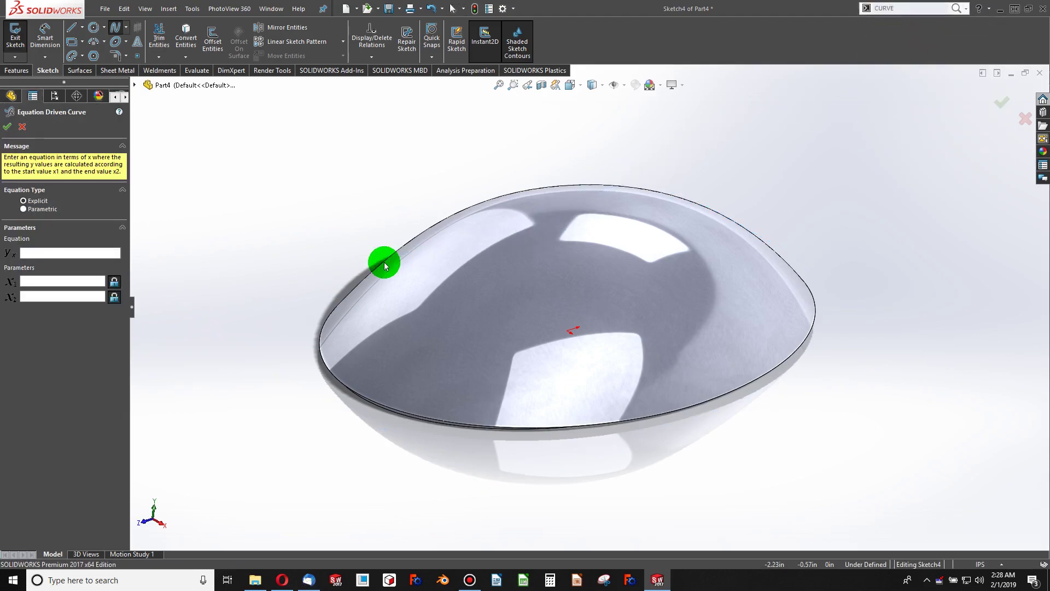
pyautogui.hotkey('ctrl', '8')
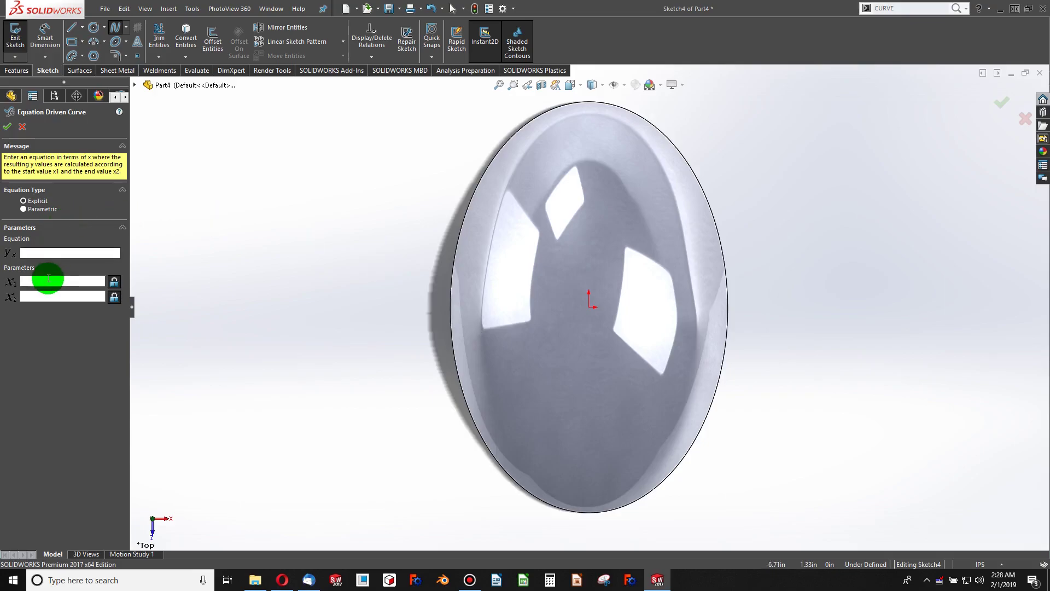
# Make the curve parametric with x = .125*T*SIN(T) and y = .125*T*COS(T).
pyautogui.click(24, 210)
pyautogui.click(39, 249)
pyautogui.write('125*T*SIN(T)(')
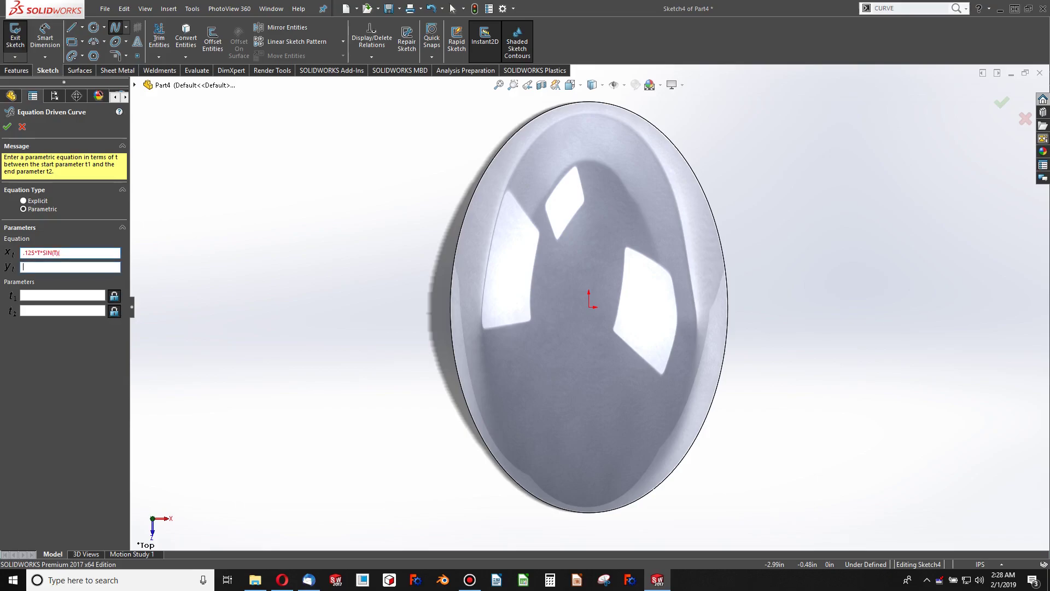
pyautogui.click(111, 252)
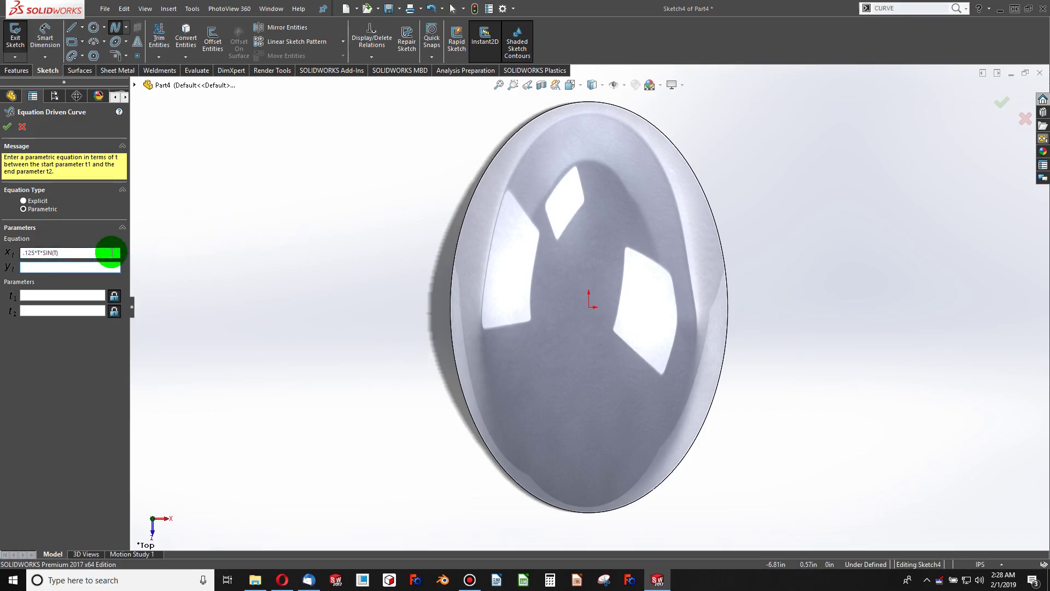
pyautogui.write('.125*T*COS(T')
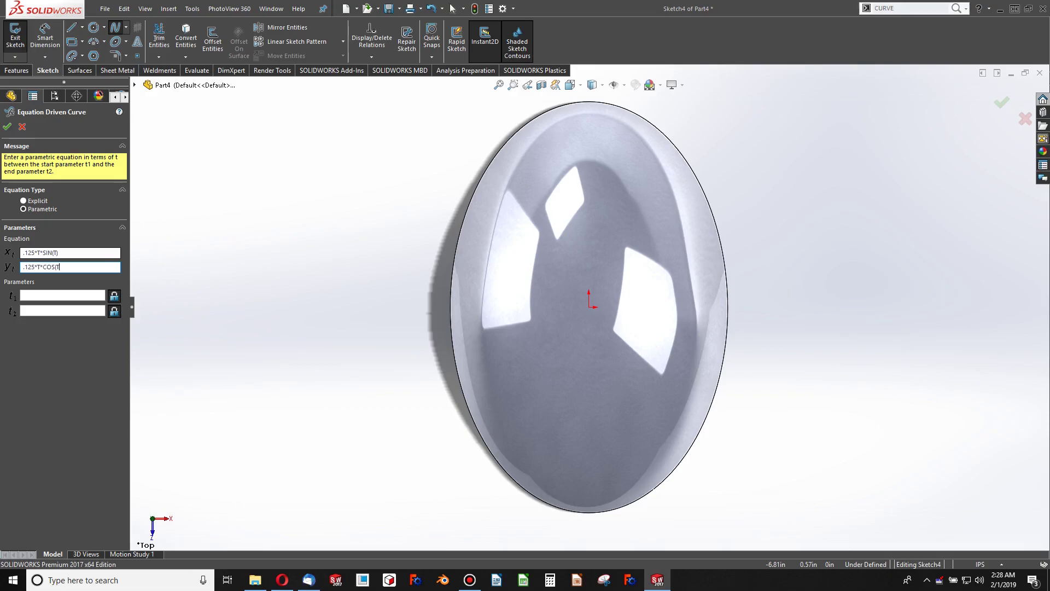
pyautogui.press('Tab')
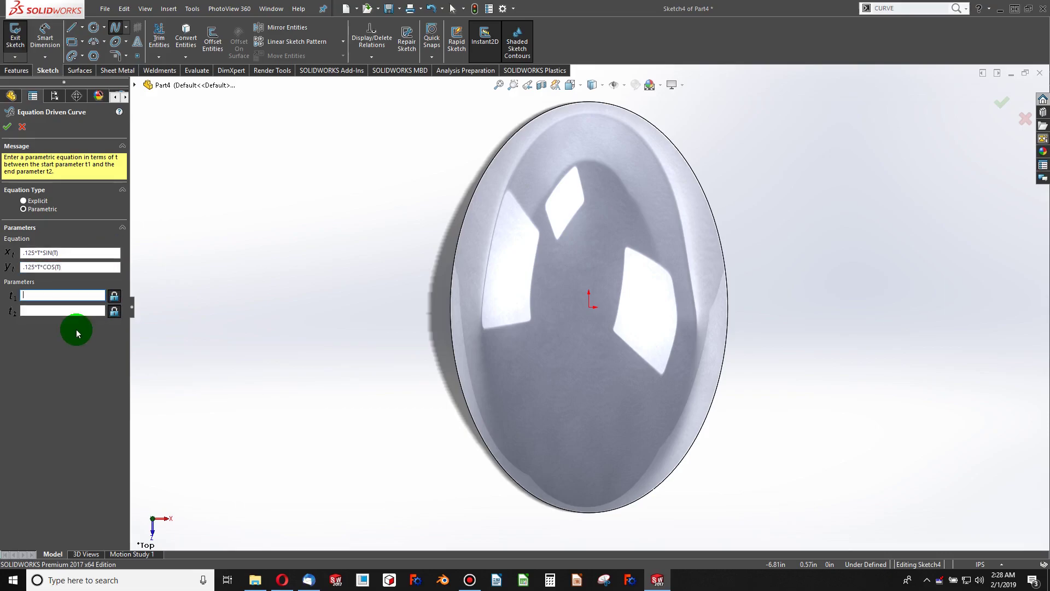
# Set the spiral curve's parameter range from t1 = 0 to t2 = 48.
pyautogui.write('0')
pyautogui.press('Tab')
pyautogui.write('48')
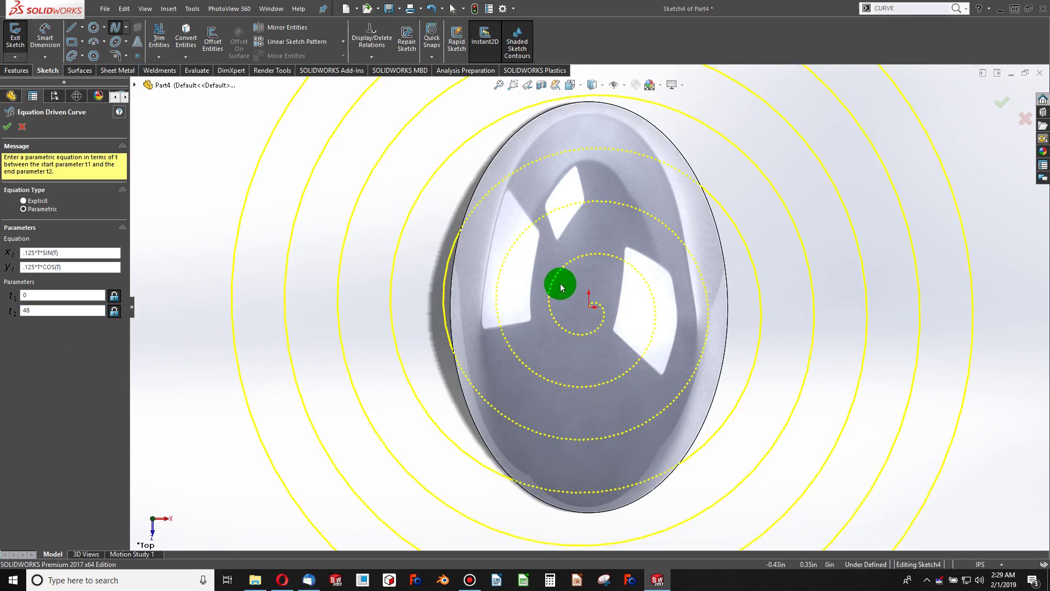
# Stretch the spiral into an ellipse by changing the y equation to .125*T*(6/4)*COS(T).
pyautogui.press('f')
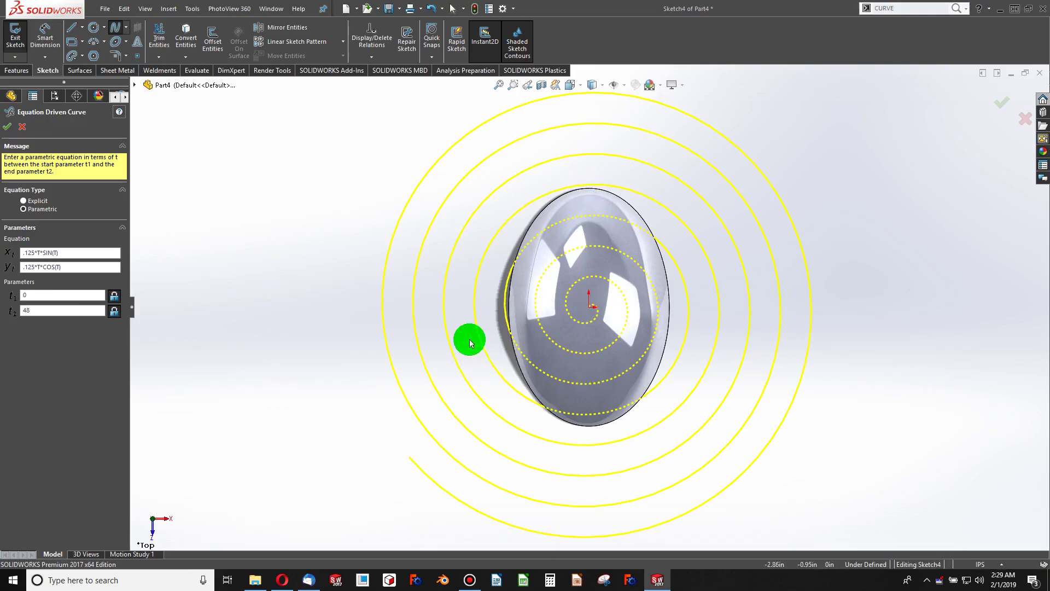
pyautogui.moveTo(24, 253); pyautogui.dragTo(41, 265)
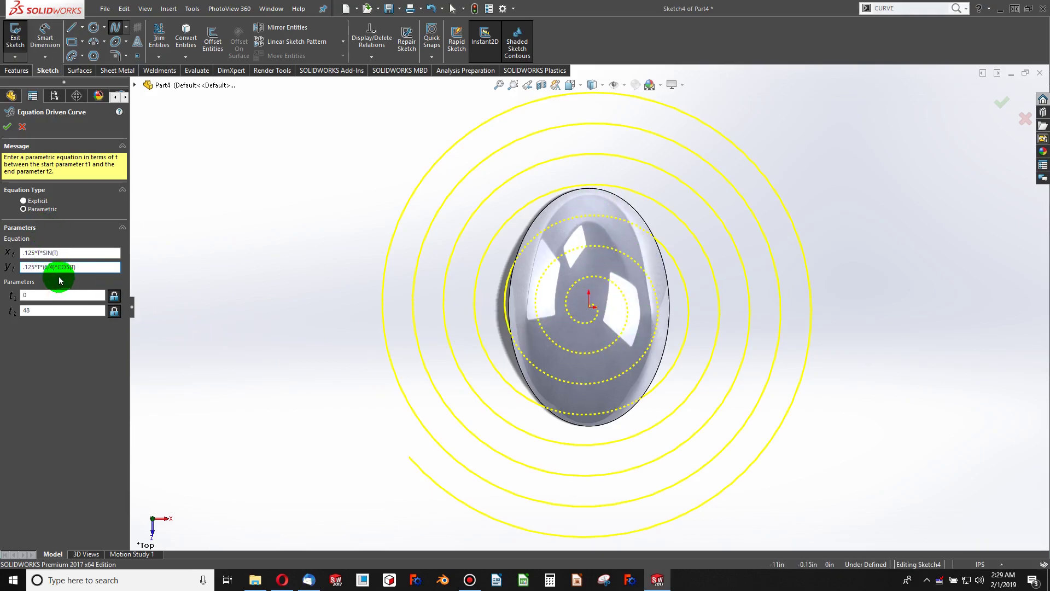
pyautogui.click(81, 295)
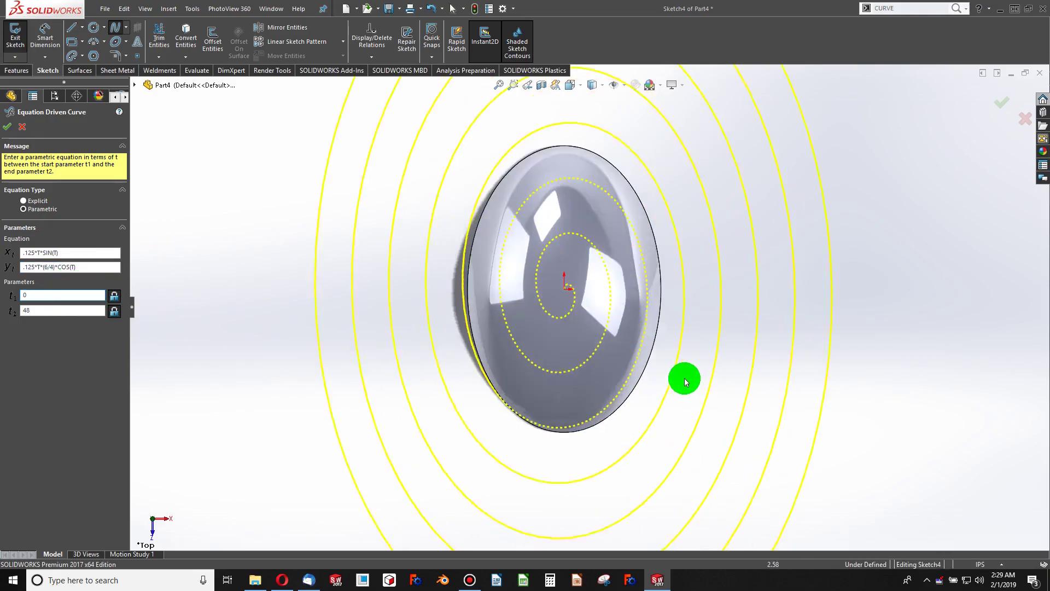
# Tighten the spiral with x = .05*T*SIN(T) and y = .05*T*(6/4)*COS(T), and set the end parameter t2 to 39.
pyautogui.scroll(2, 602, 301)
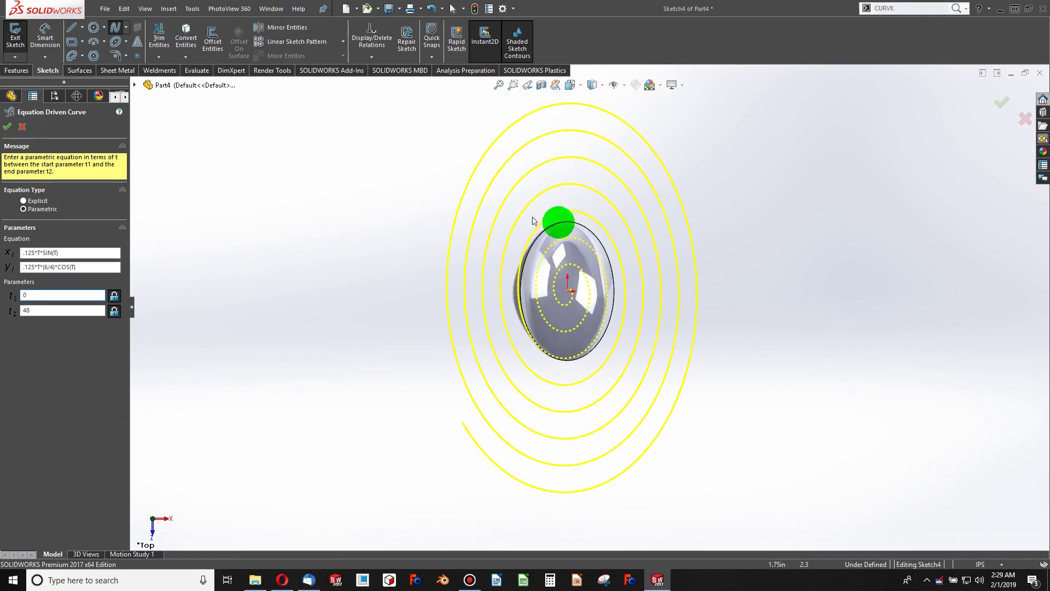
pyautogui.scroll(2, 558, 300)
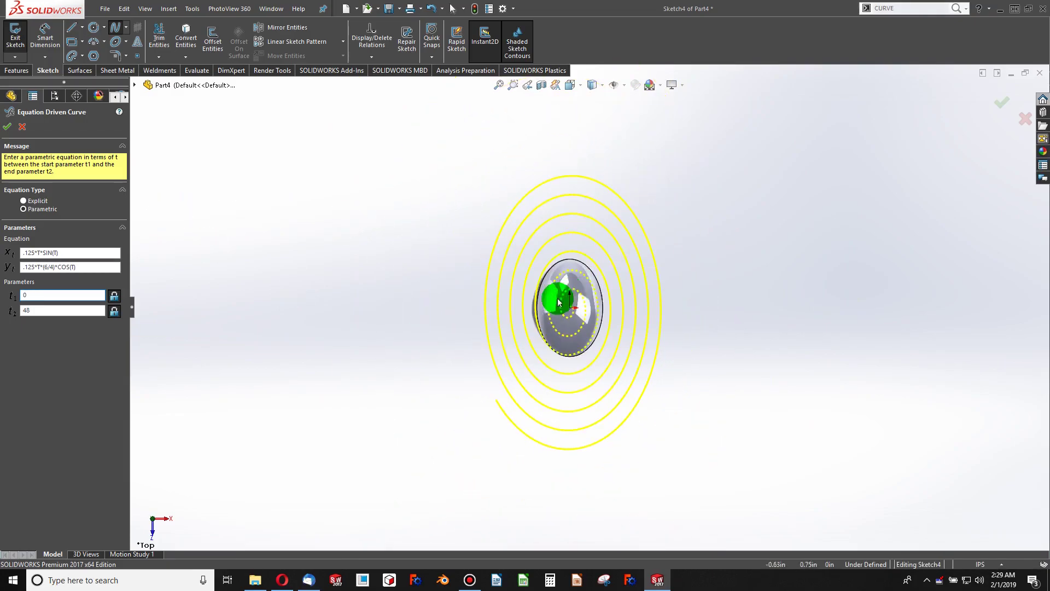
pyautogui.scroll(-5, 547, 307)
pyautogui.click(31, 253)
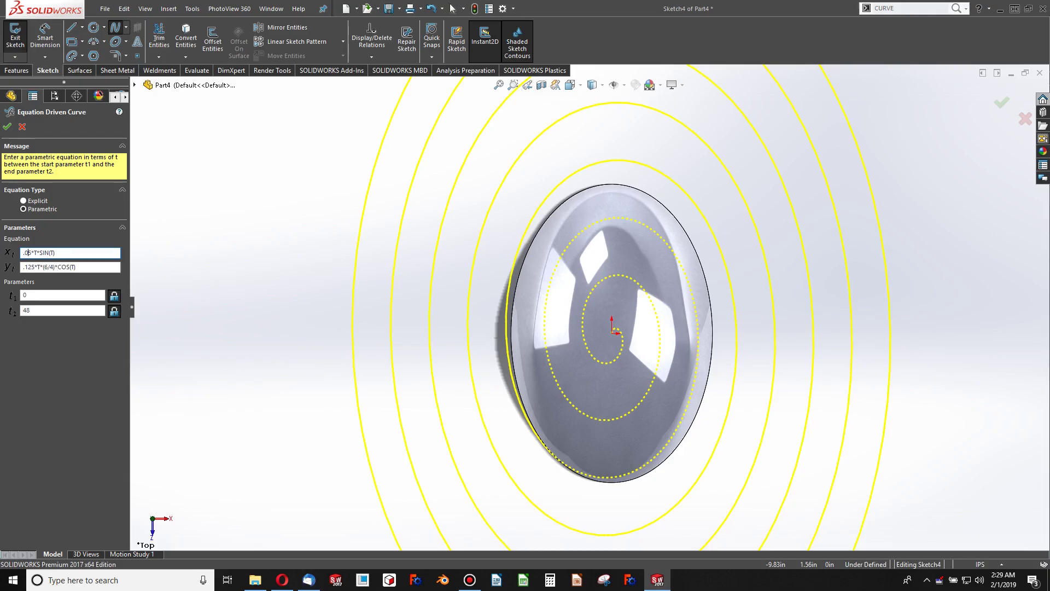
pyautogui.click(133, 260)
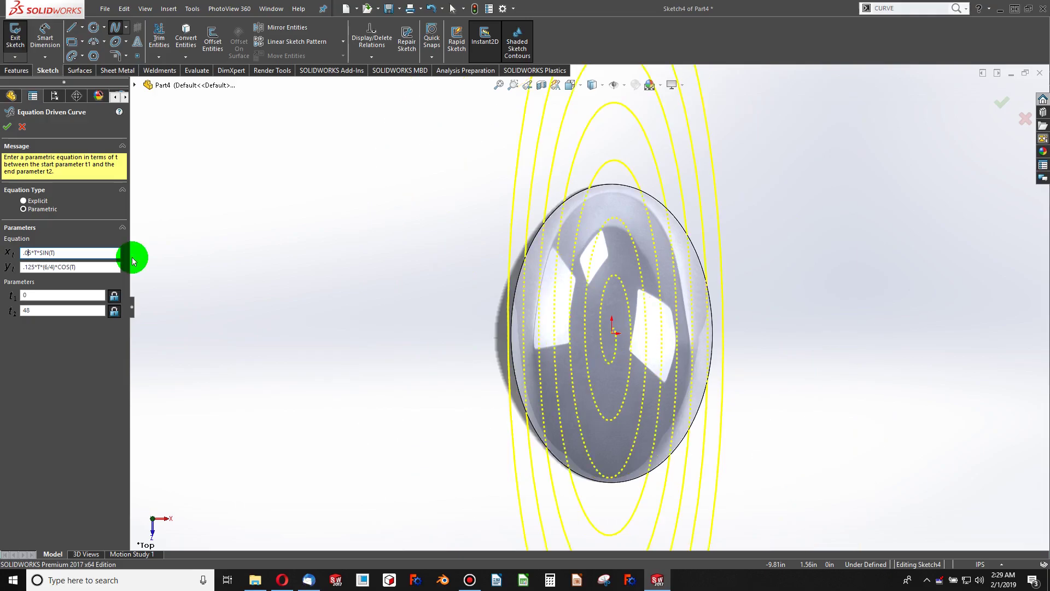
pyautogui.moveTo(32, 267); pyautogui.dragTo(54, 267)
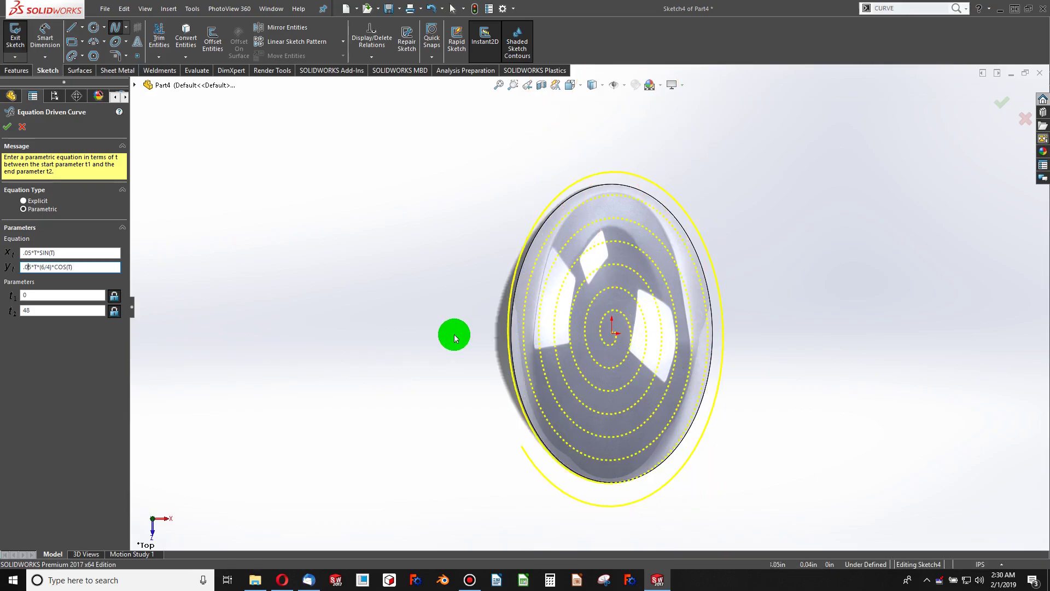
pyautogui.doubleClick(61, 310)
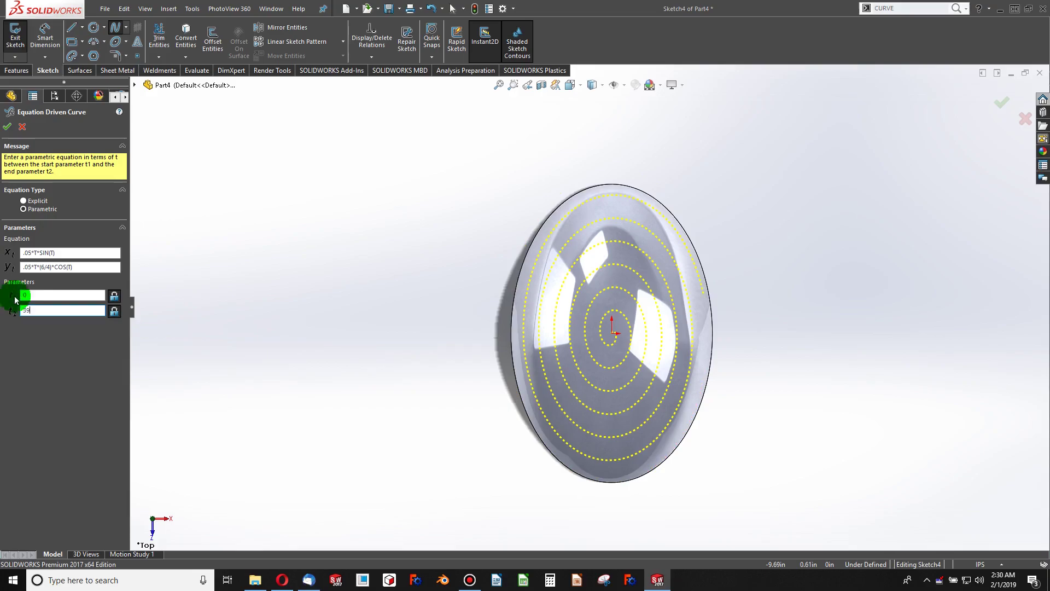
# Accept the parametric spiral curve and exit its sketch.
pyautogui.click(7, 126)
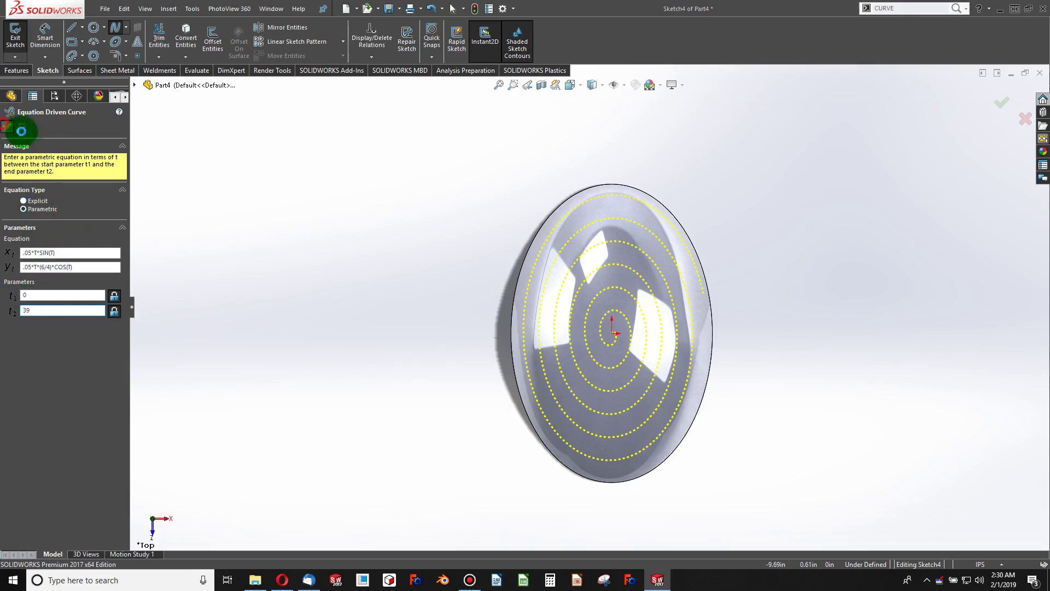
pyautogui.moveTo(600, 403); pyautogui.dragTo(685, 207, button='middle')
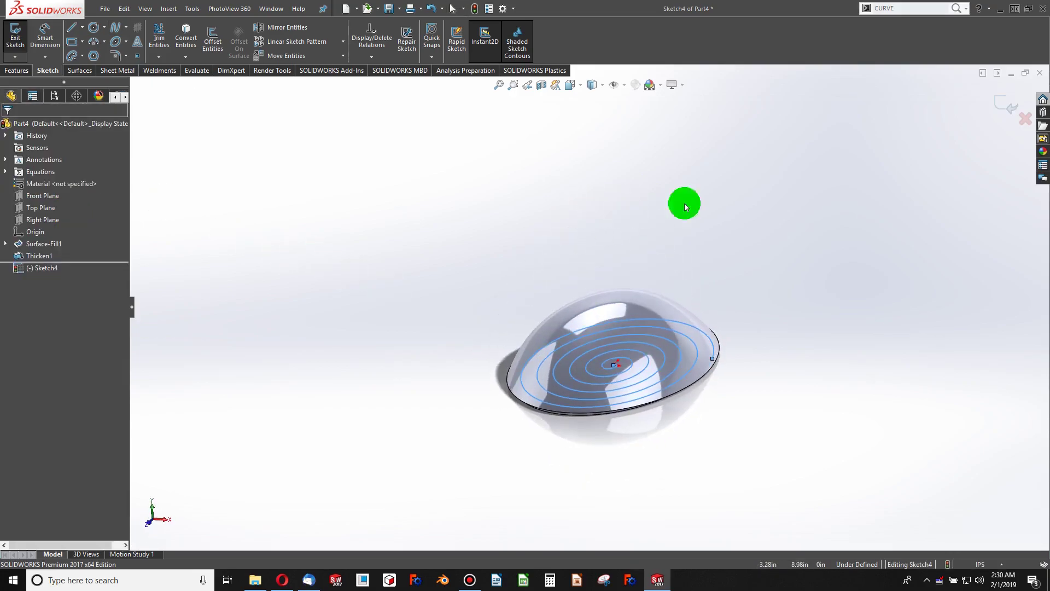
pyautogui.click(168, 9)
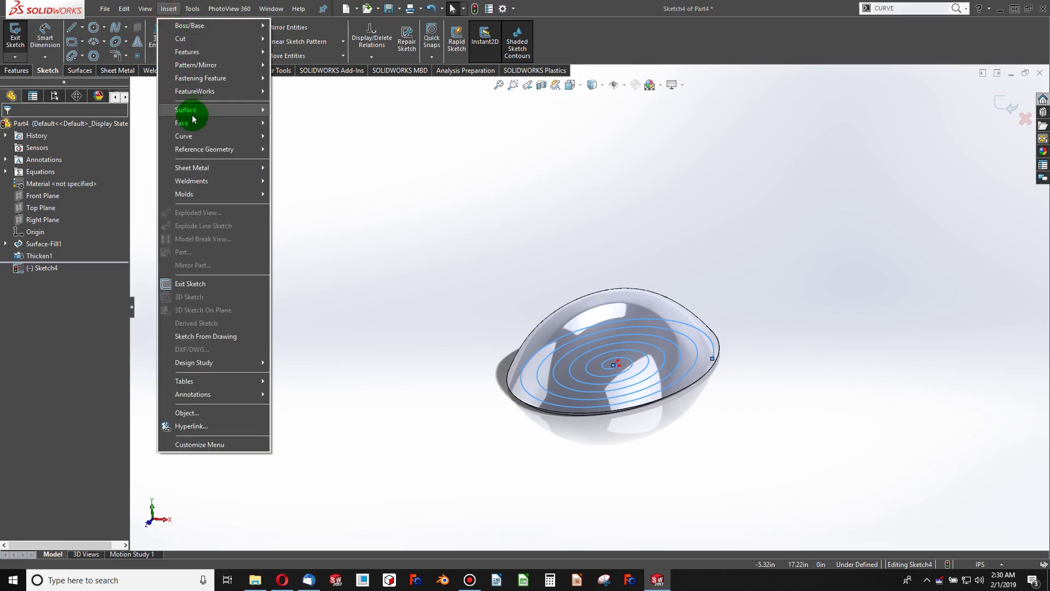
pyautogui.moveTo(230, 124)
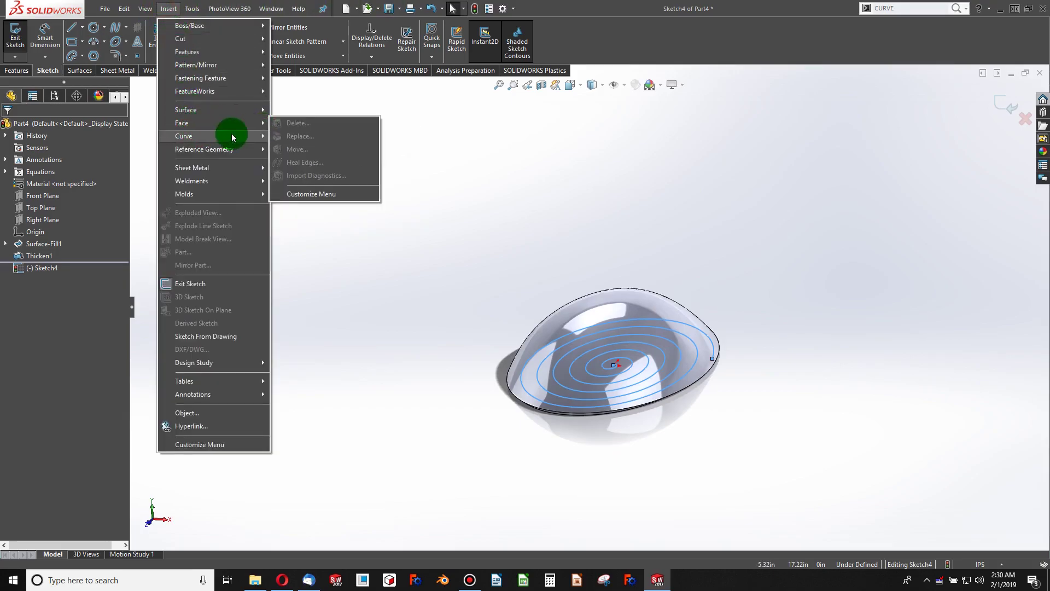
pyautogui.click(477, 109)
pyautogui.click(474, 8)
pyautogui.moveTo(655, 337)
pyautogui.mouseDown(button='middle')
pyautogui.moveTo(619, 241)
pyautogui.moveTo(603, 296)
pyautogui.moveTo(598, 403)
pyautogui.moveTo(622, 376)
pyautogui.moveTo(606, 361)
pyautogui.mouseUp(button='middle')
pyautogui.click(608, 312)
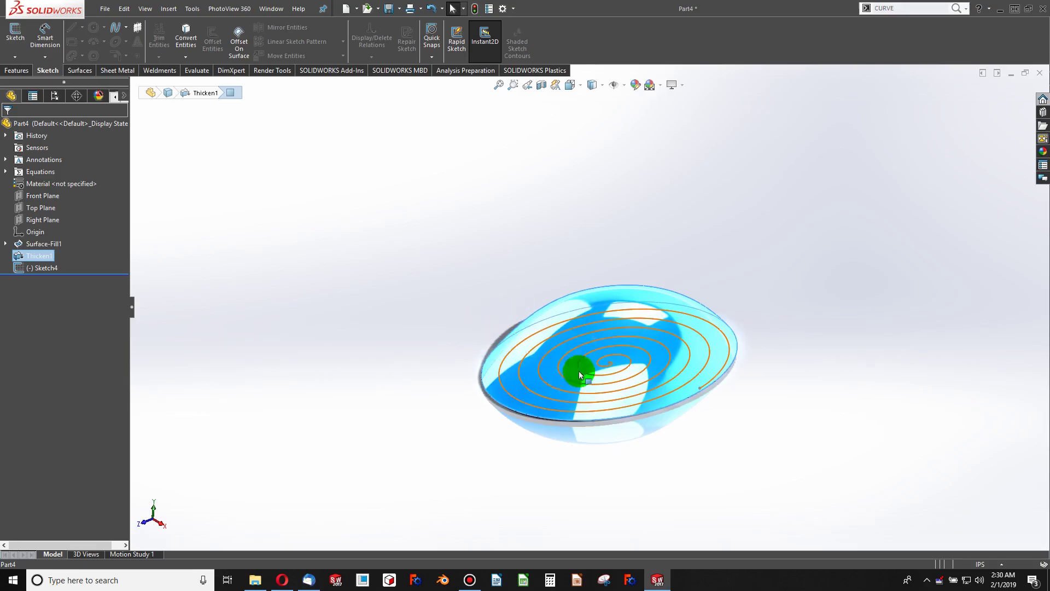
pyautogui.scroll(-3, 580, 376)
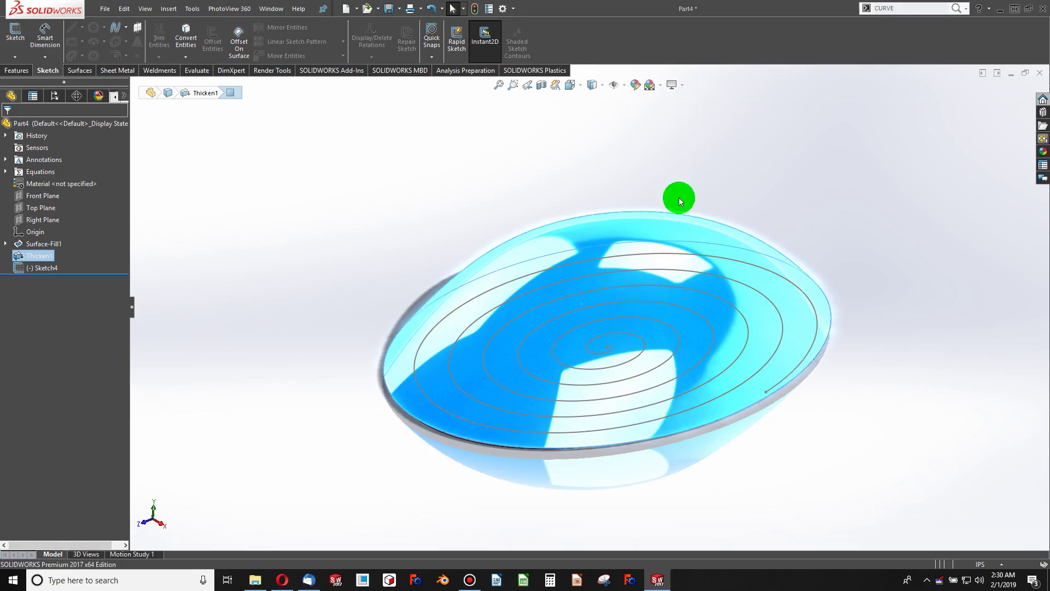
pyautogui.scroll(2, 682, 212)
pyautogui.scroll(-1, 665, 390)
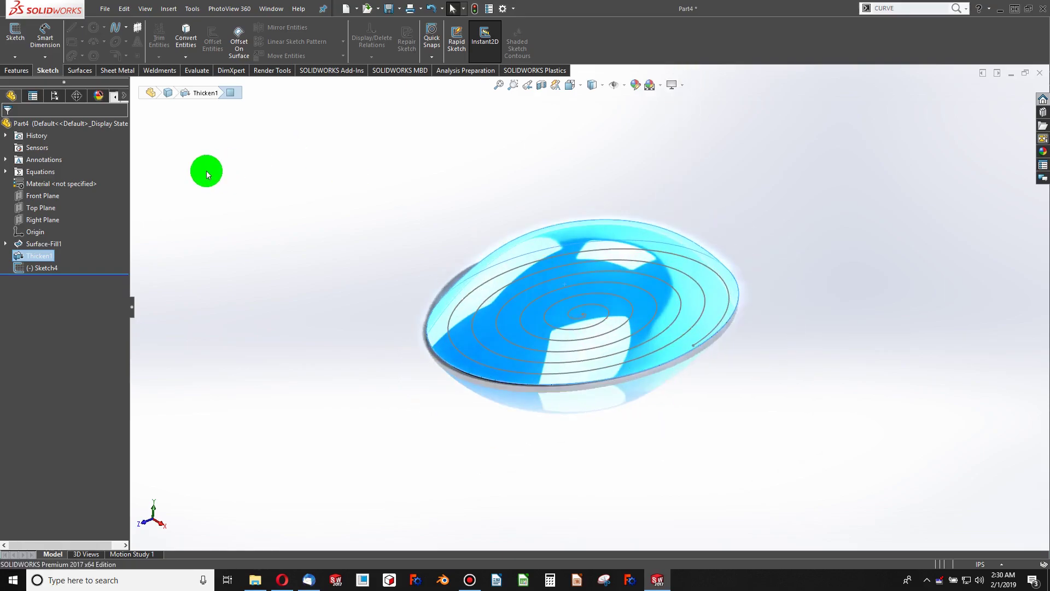
pyautogui.click(228, 257)
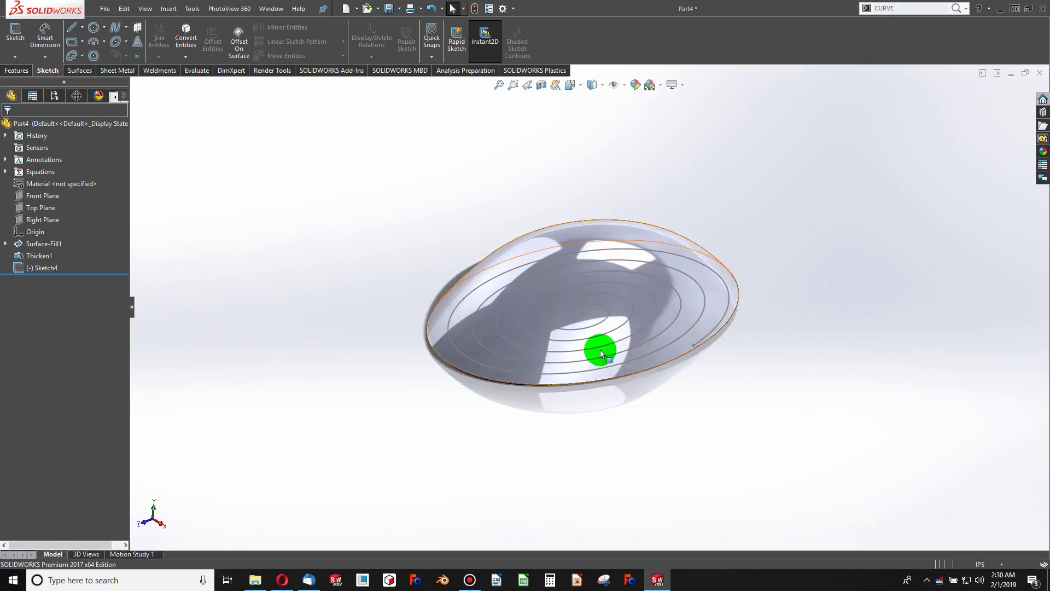
# Create a projected curve by projecting the spiral sketch onto the bowl's curved outer face with the Sketch on faces type.
pyautogui.click(167, 8)
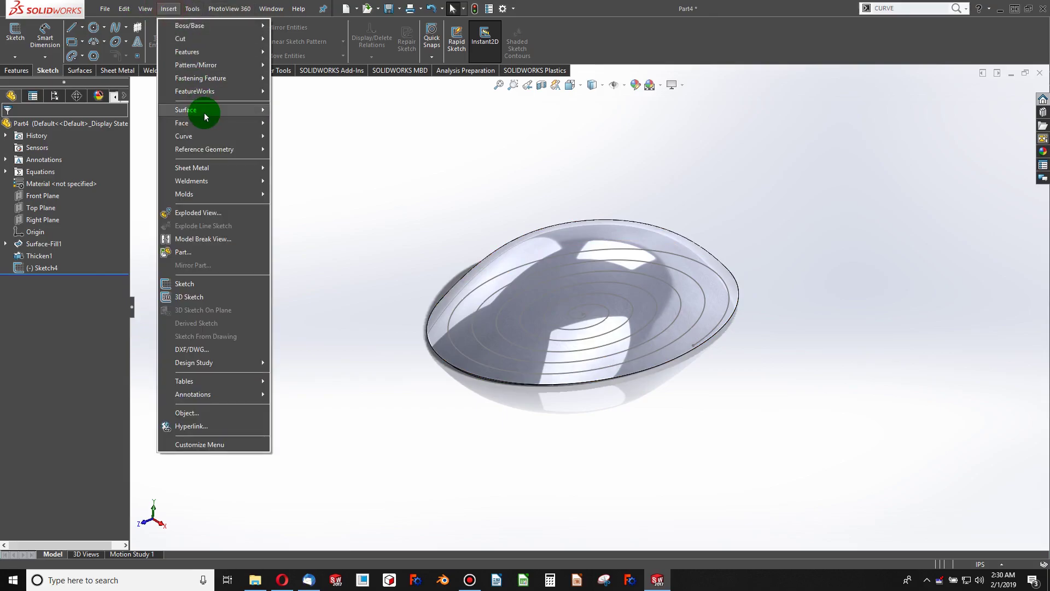
pyautogui.moveTo(204, 136)
pyautogui.click(318, 151)
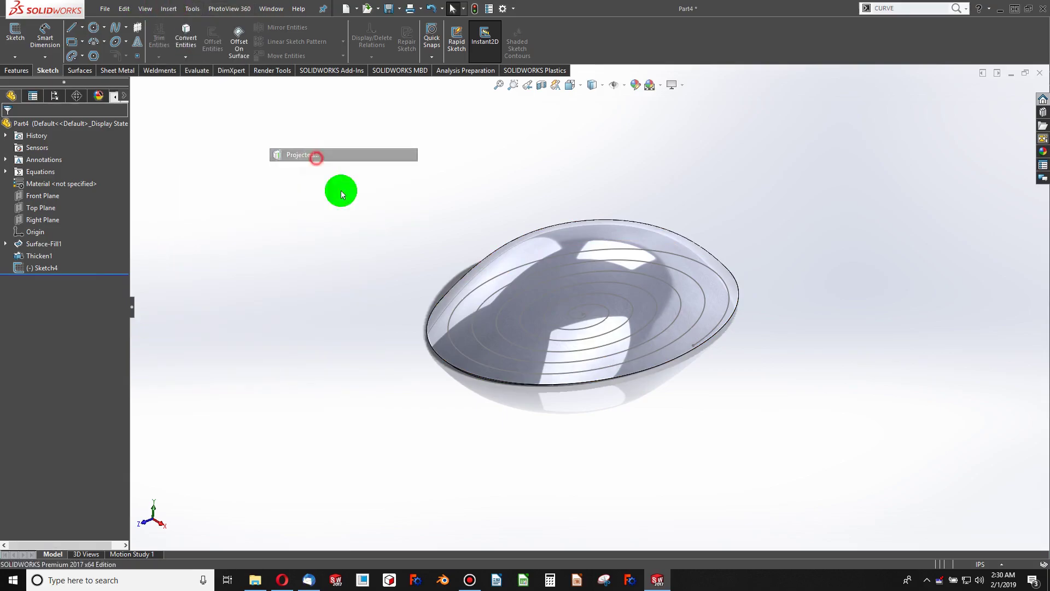
pyautogui.click(508, 339)
pyautogui.click(487, 296)
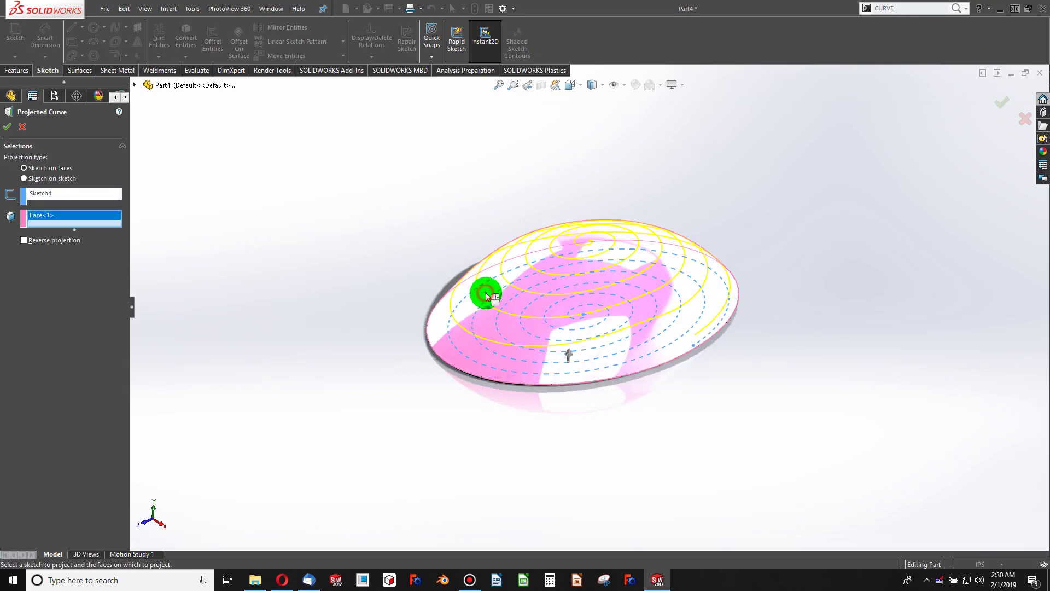
pyautogui.moveTo(484, 285); pyautogui.dragTo(518, 333, button='middle')
pyautogui.click(22, 131)
# Orient the view normal to the Top Plane.
pyautogui.moveTo(613, 415); pyautogui.dragTo(545, 301, button='middle')
pyautogui.click(41, 198)
pyautogui.click(42, 208)
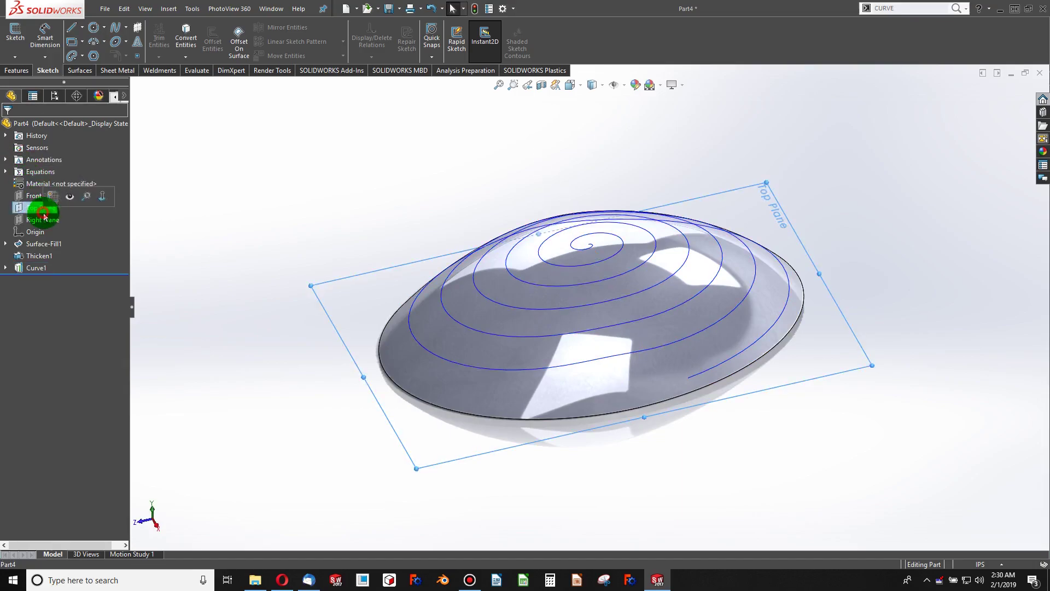
pyautogui.click(68, 197)
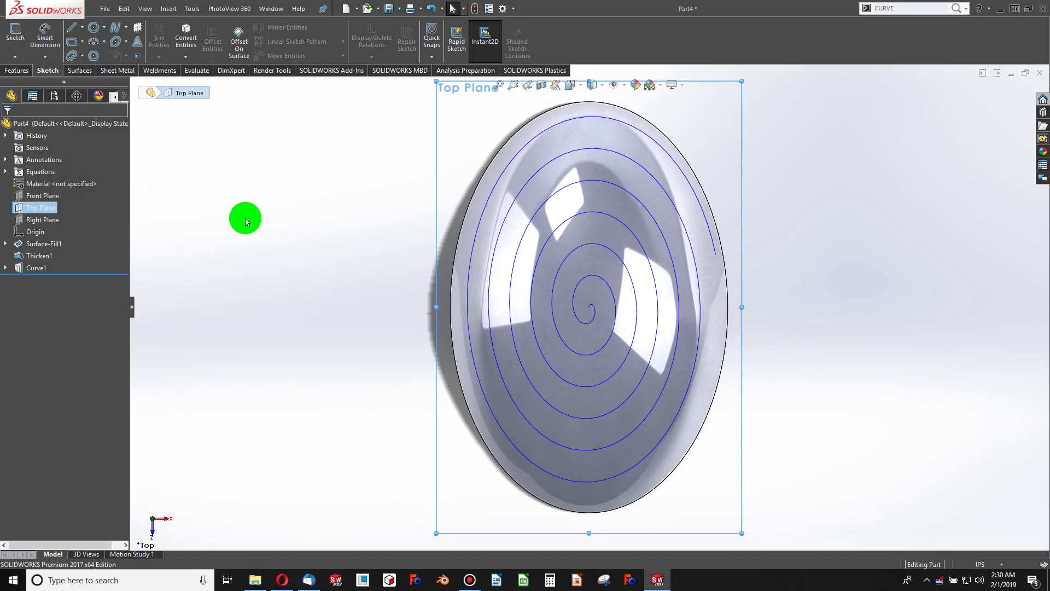
pyautogui.click(244, 218)
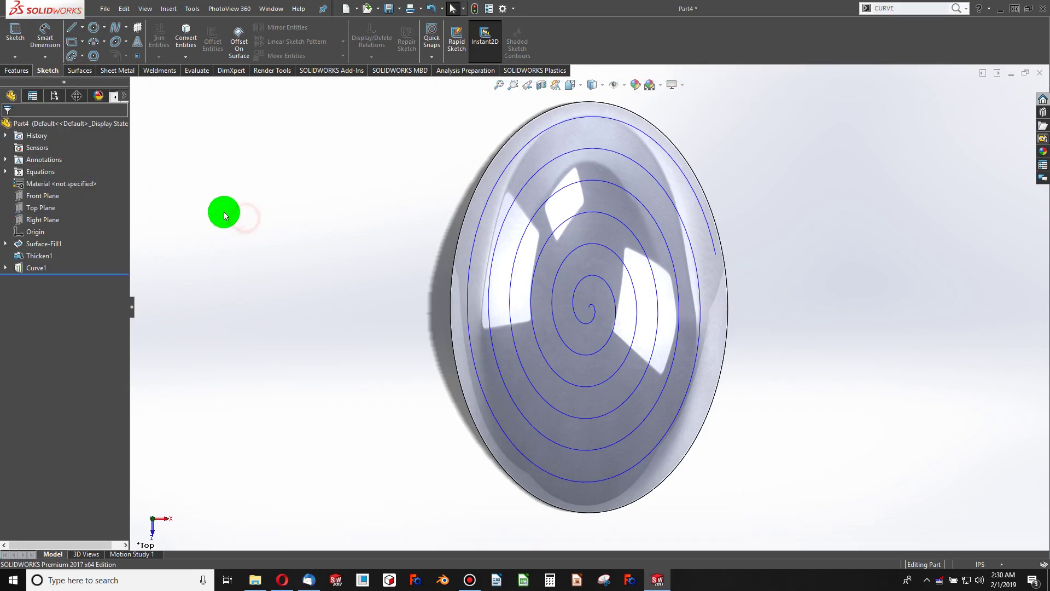
# Add a global variable HOLE DIAMETER = .125 with the comment DIAMETER OF SIEVE HOLE.
pyautogui.rightClick(53, 174)
pyautogui.click(67, 181)
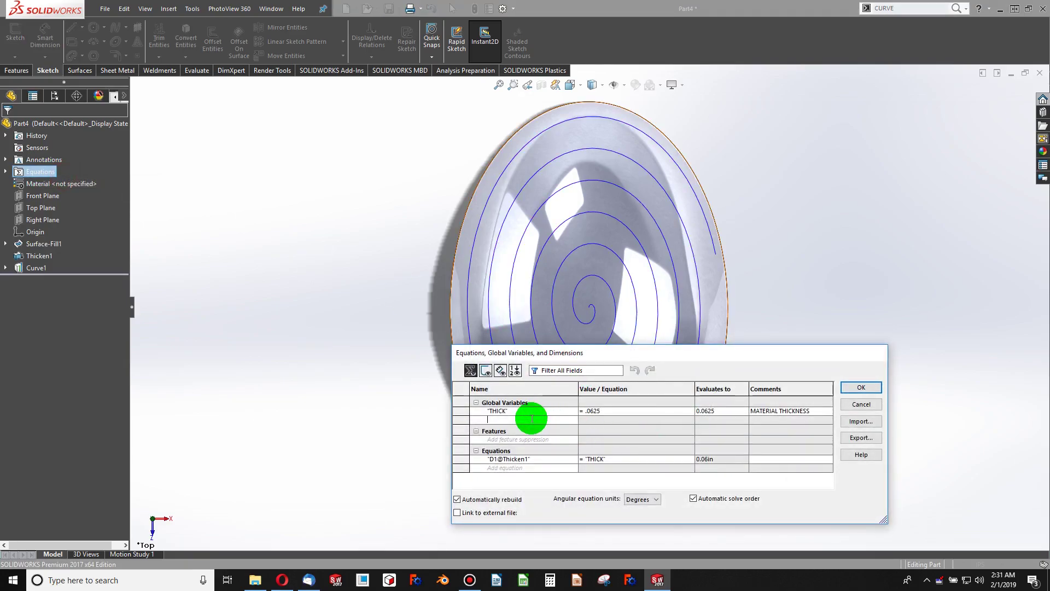
pyautogui.write('HOLE DIAMETER')
pyautogui.press('Tab')
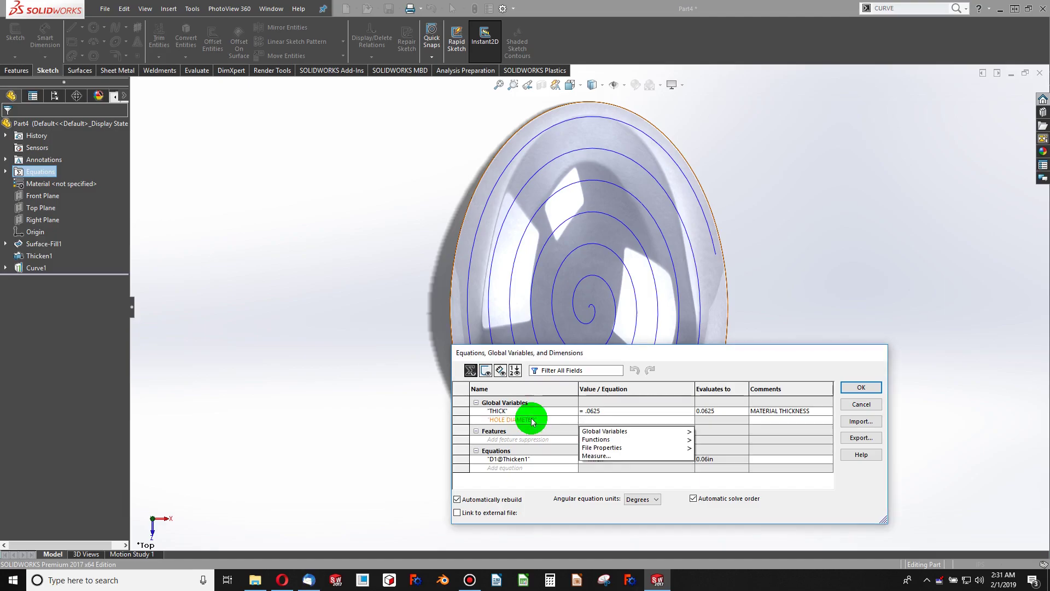
pyautogui.write('=.12')
pyautogui.press('Tab')
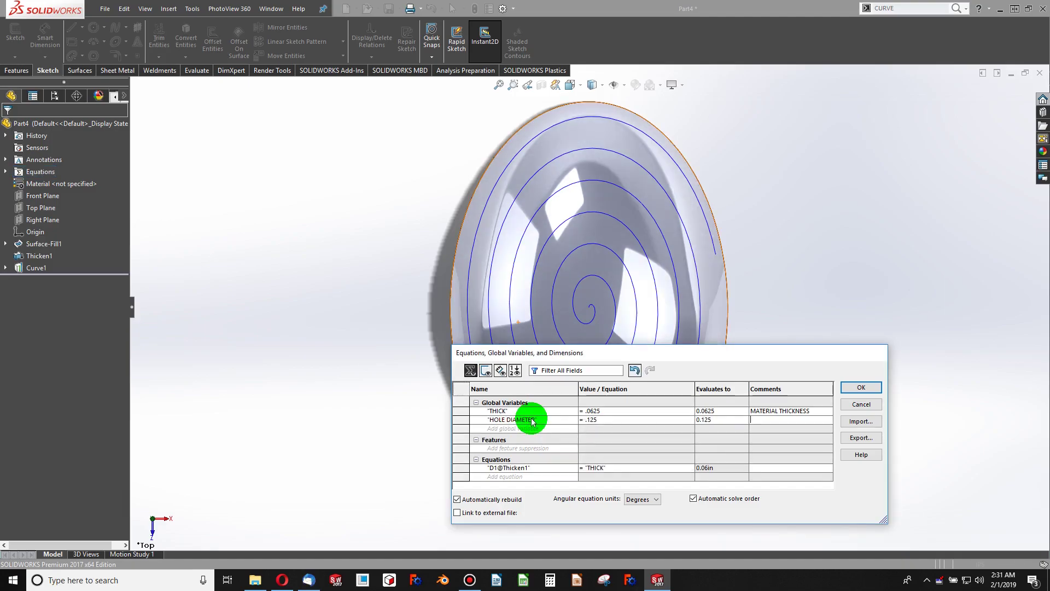
pyautogui.write('DIAMETER OF SIEVE HOLE')
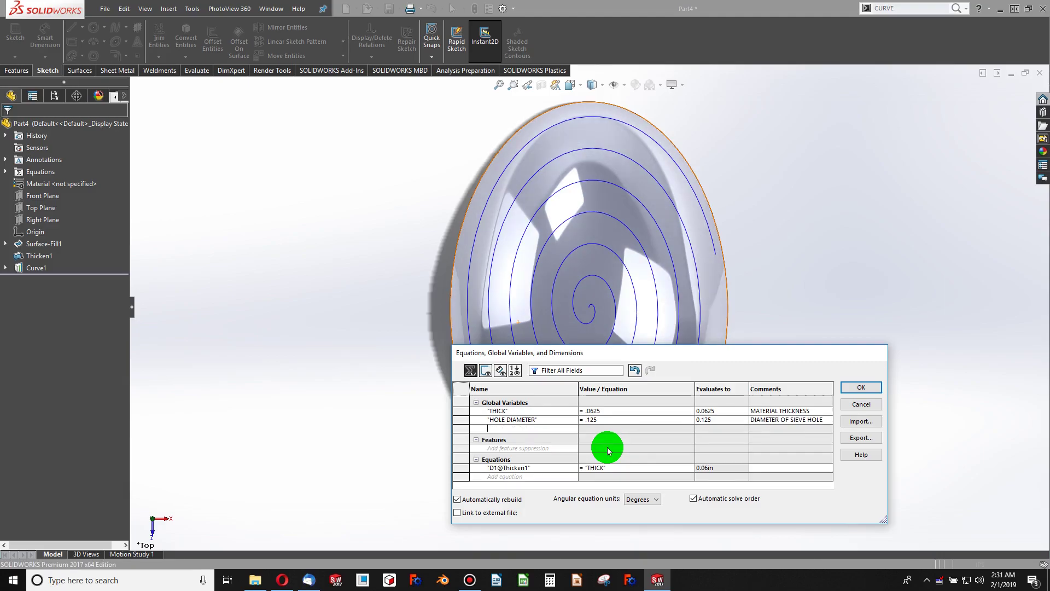
pyautogui.click(860, 388)
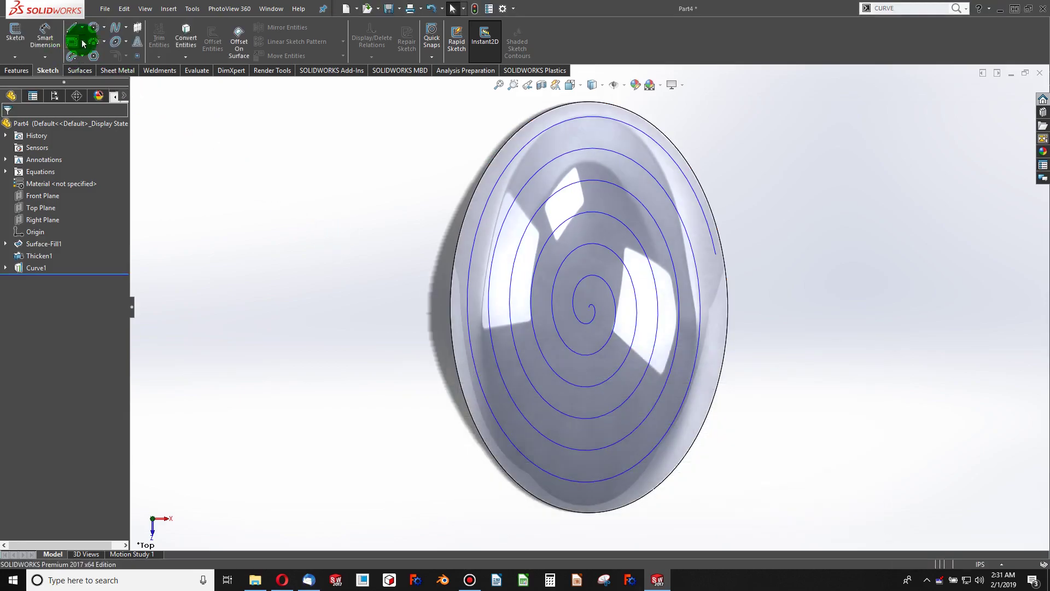
# Start a sketch on the Top Plane and draw a circle about 1.56 in in diameter centred on the origin.
pyautogui.click(15, 32)
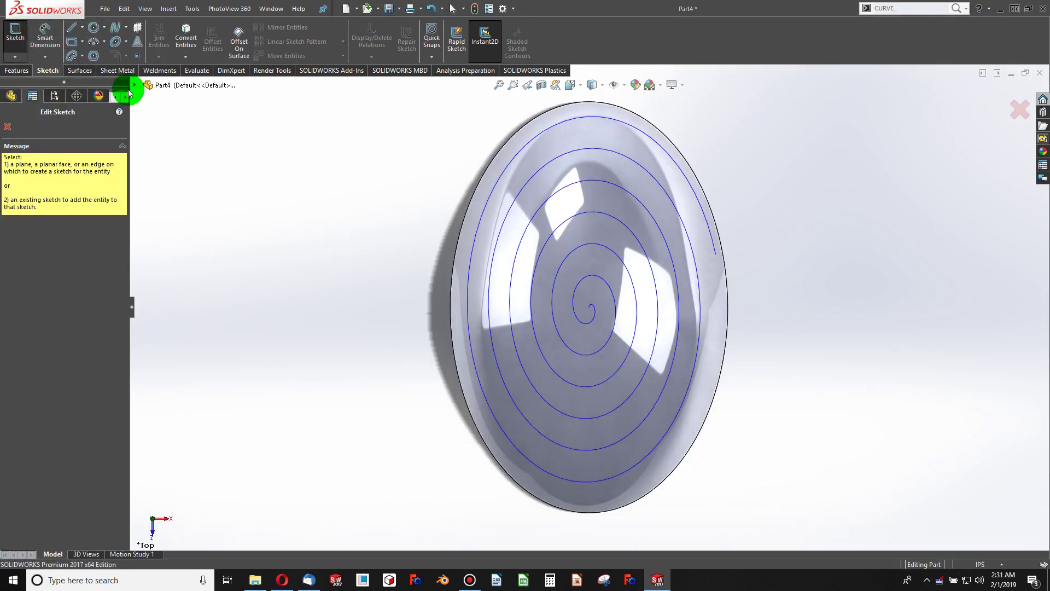
pyautogui.click(134, 85)
pyautogui.click(169, 164)
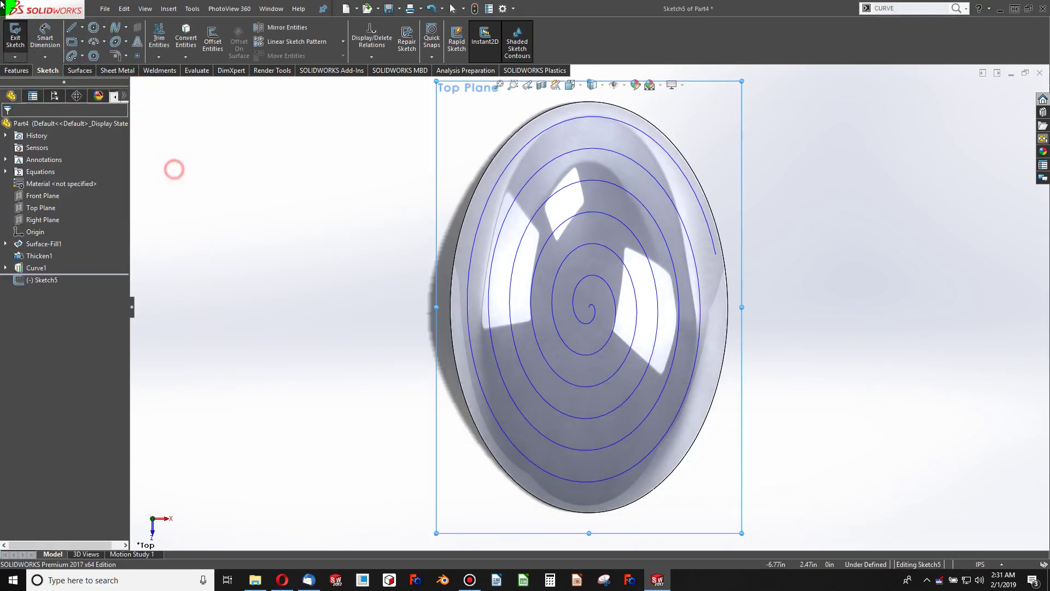
pyautogui.click(93, 27)
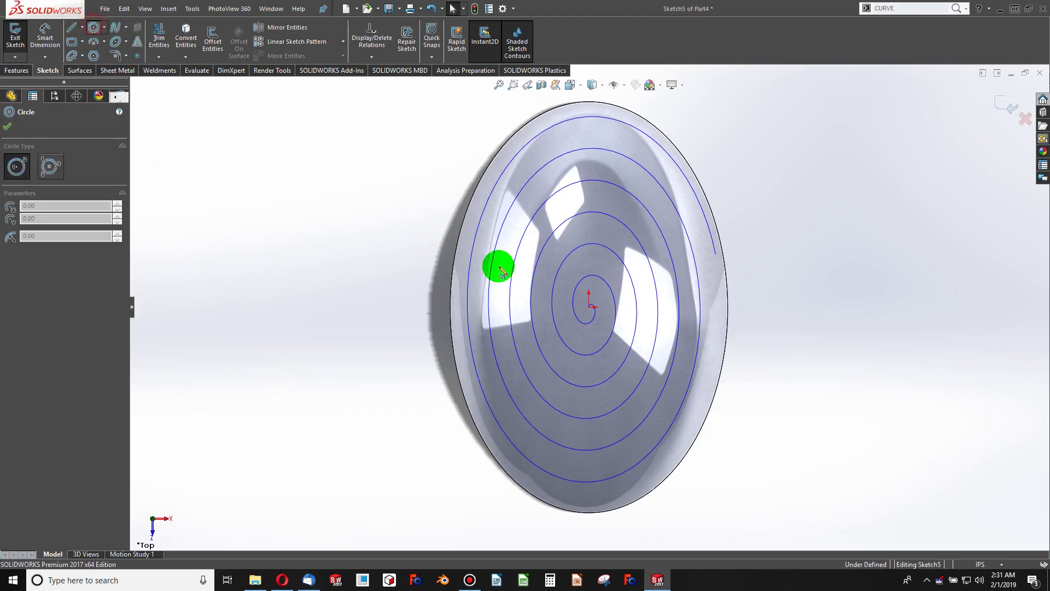
pyautogui.click(591, 308)
pyautogui.click(640, 305)
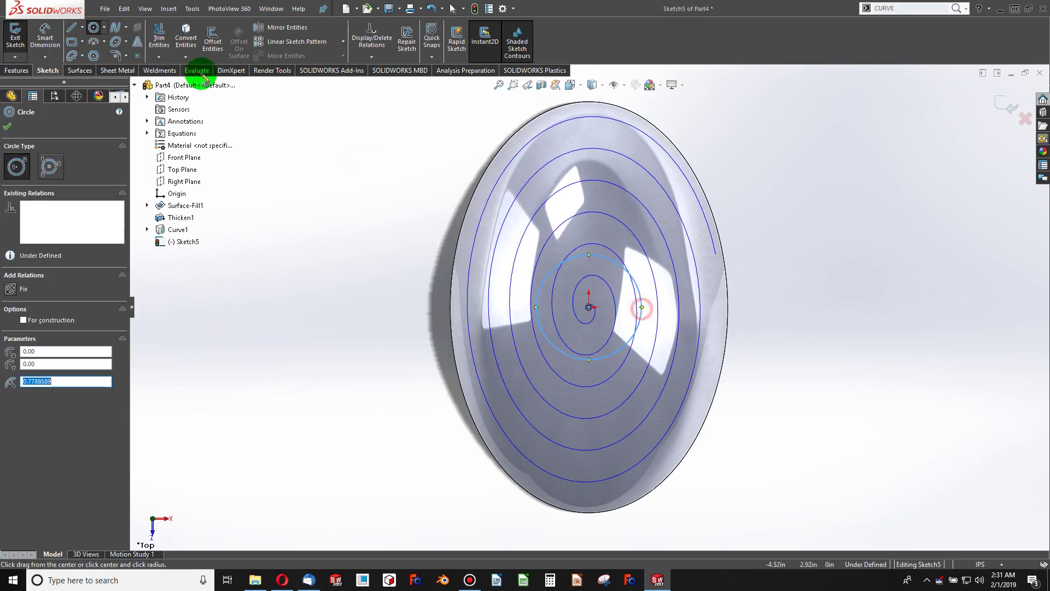
# Dimension the circle's diameter and link it to the HOLE DIAMETER global variable.
pyautogui.click(45, 34)
pyautogui.click(641, 320)
pyautogui.click(759, 319)
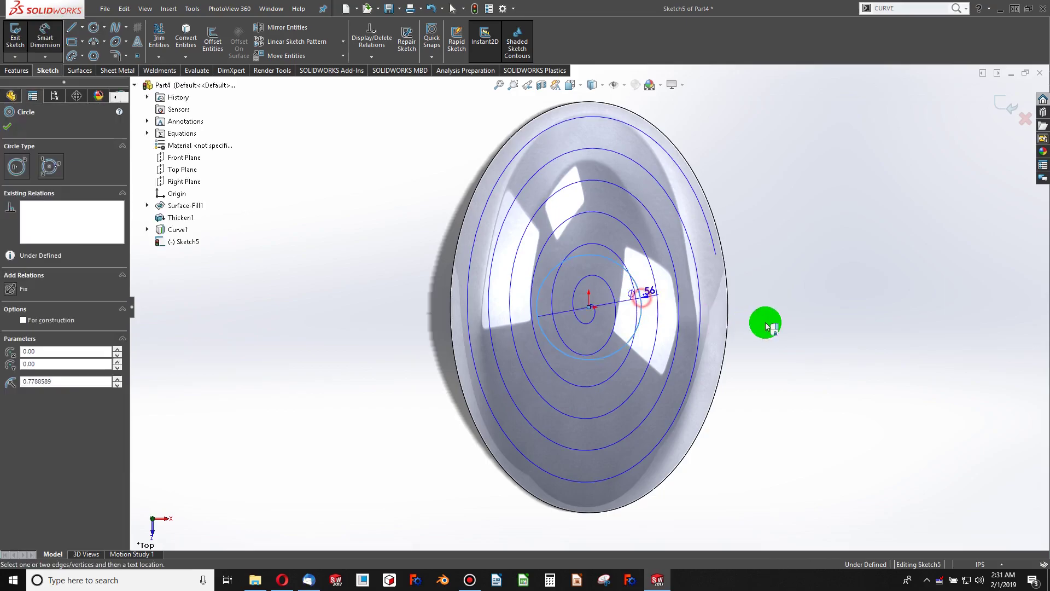
pyautogui.write('=')
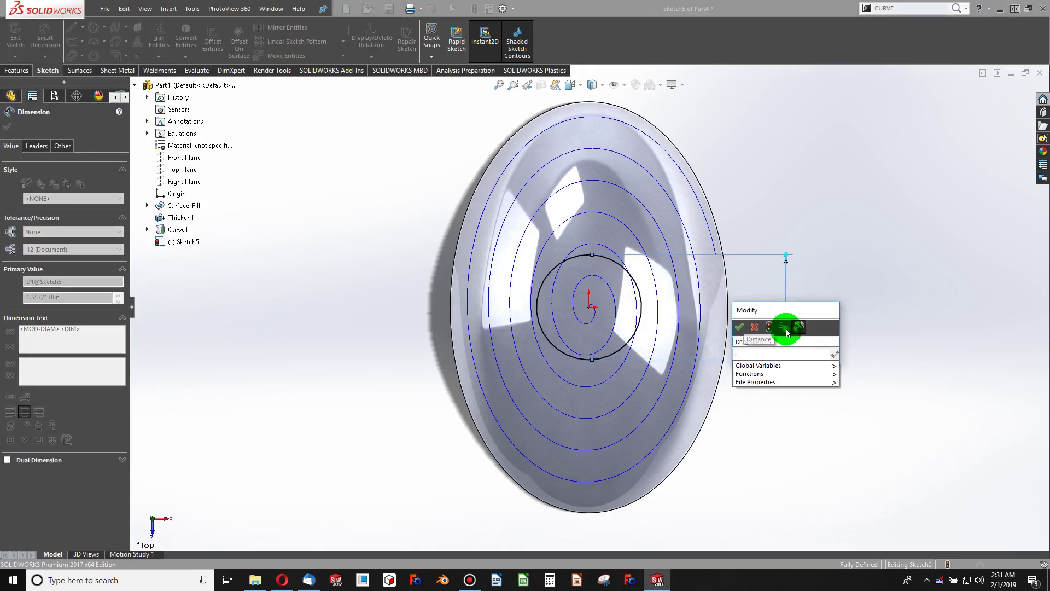
pyautogui.press('Right')
pyautogui.press('Down')
pyautogui.press('Return')
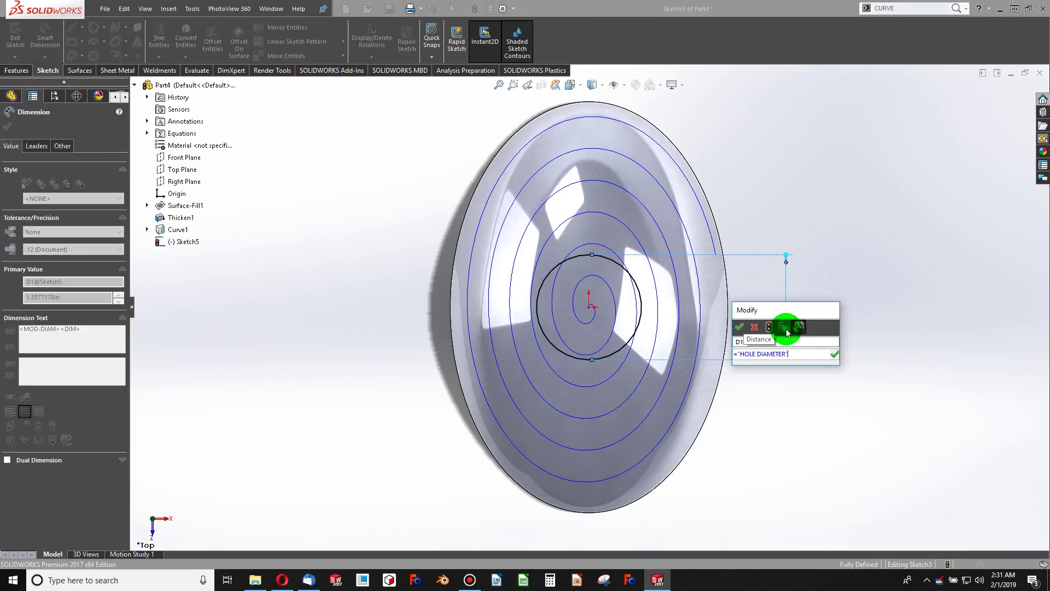
pyautogui.click(740, 327)
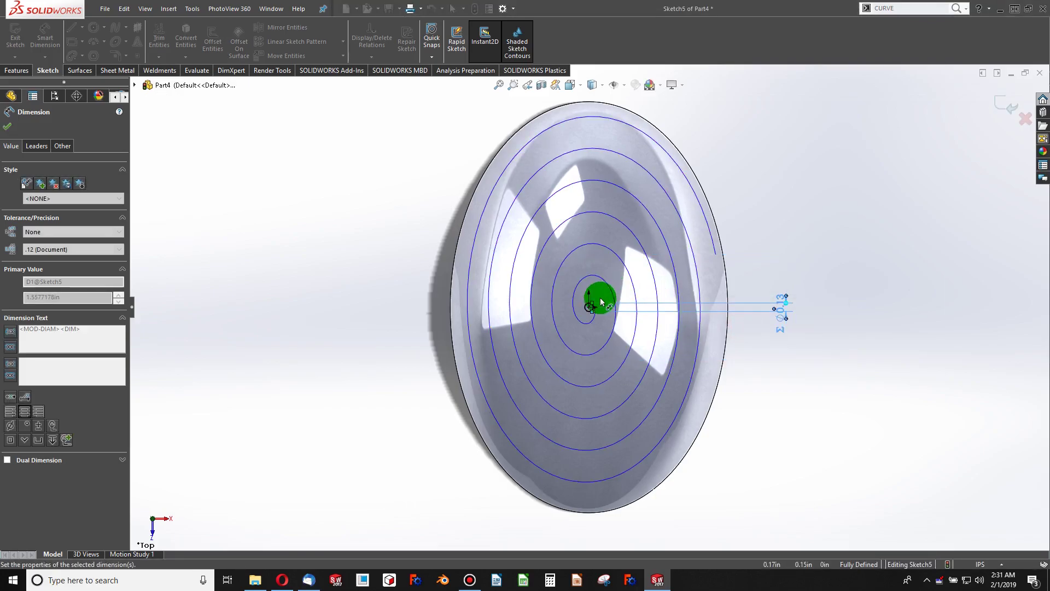
pyautogui.scroll(-5, 594, 314)
pyautogui.scroll(6, 593, 307)
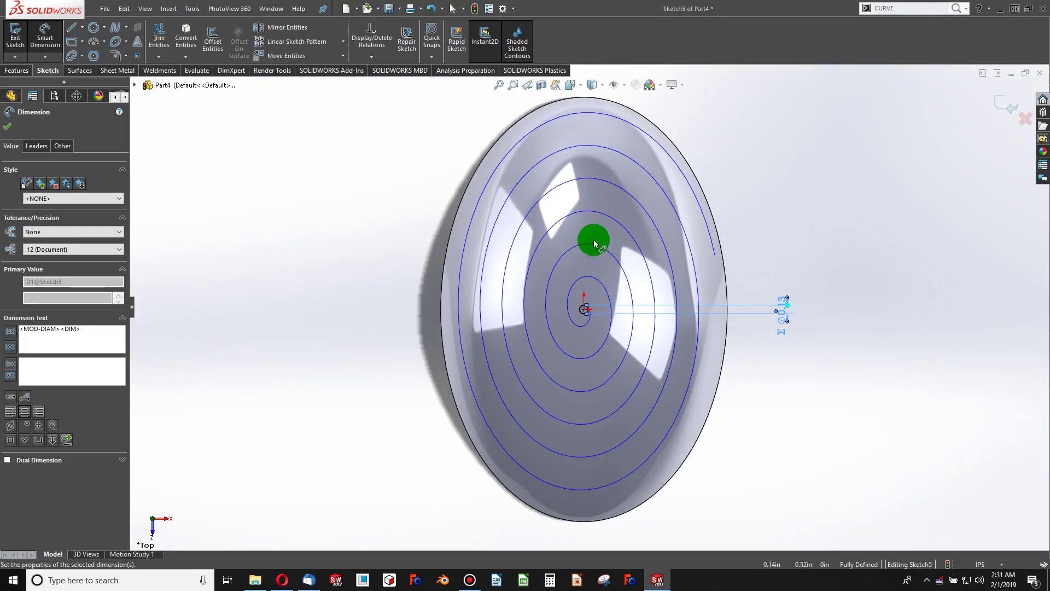
pyautogui.click(7, 126)
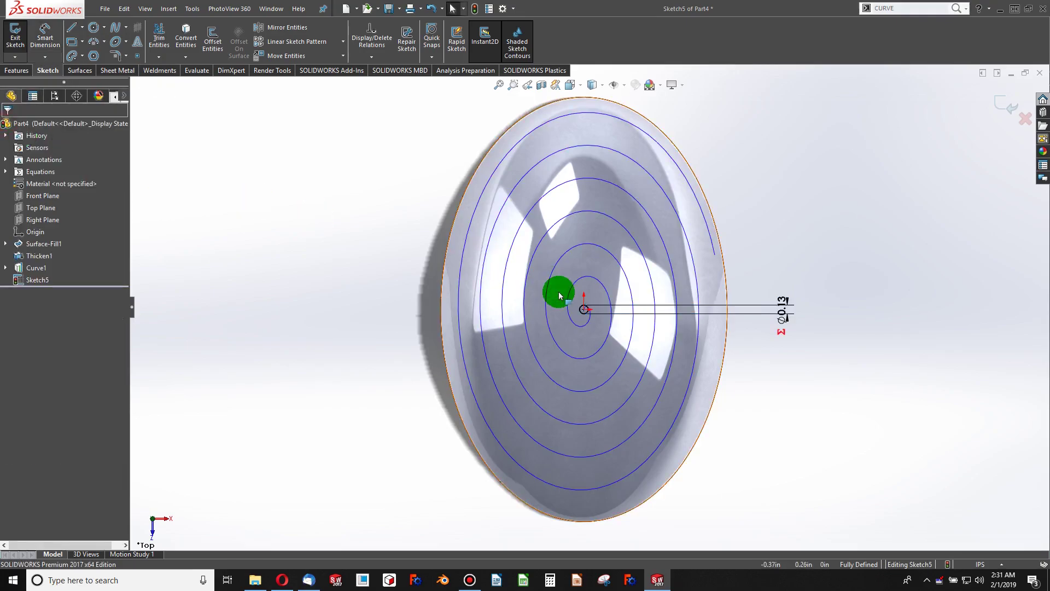
# Cut the circle through the bowl with an Extruded Cut set to Through All.
pyautogui.moveTo(606, 377); pyautogui.dragTo(413, 164, button='middle')
pyautogui.click(16, 72)
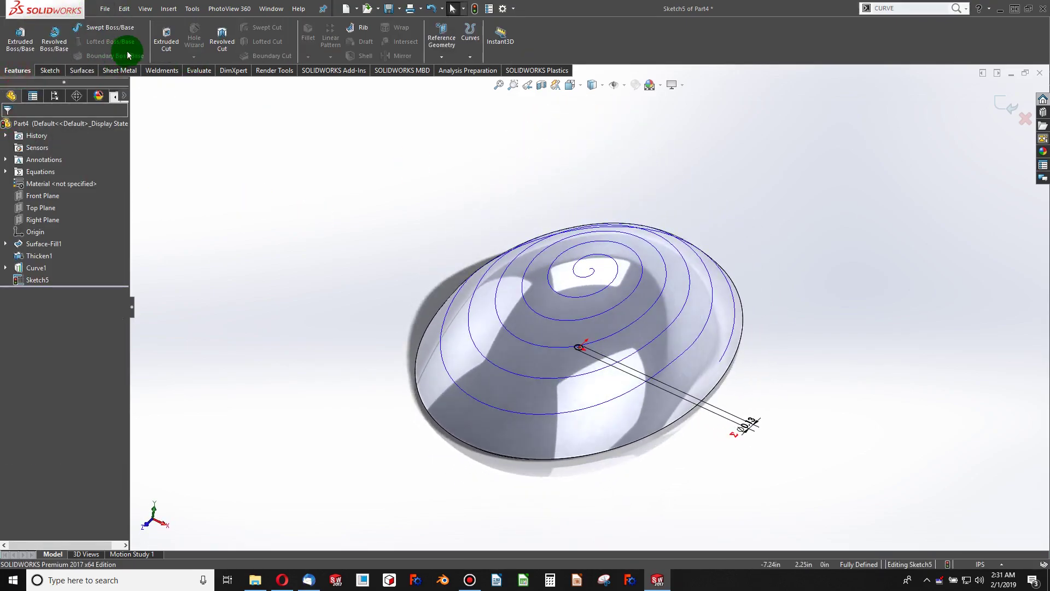
pyautogui.click(163, 43)
pyautogui.click(38, 192)
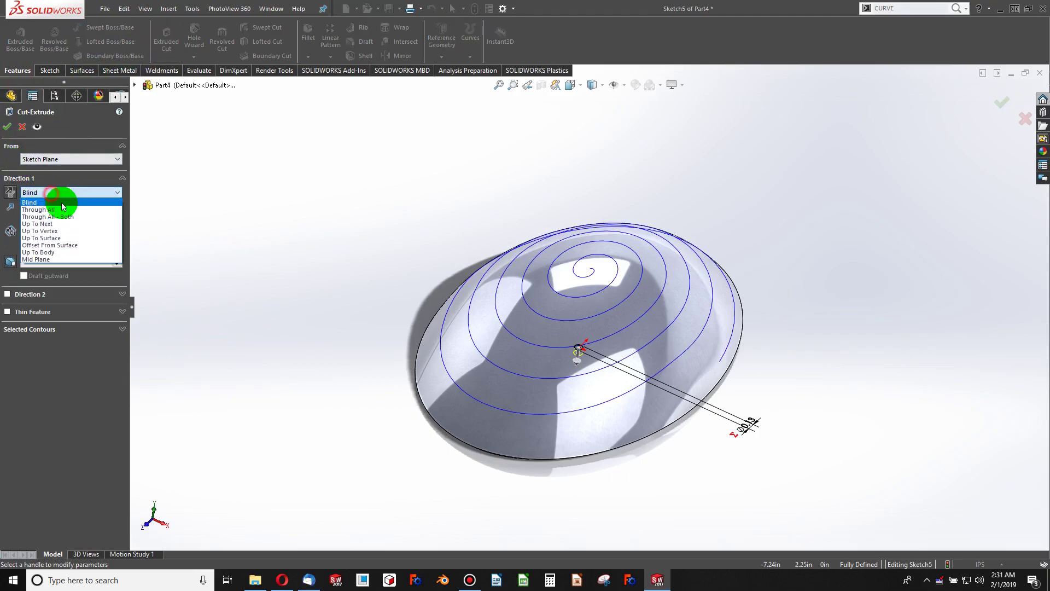
pyautogui.click(60, 209)
pyautogui.click(8, 128)
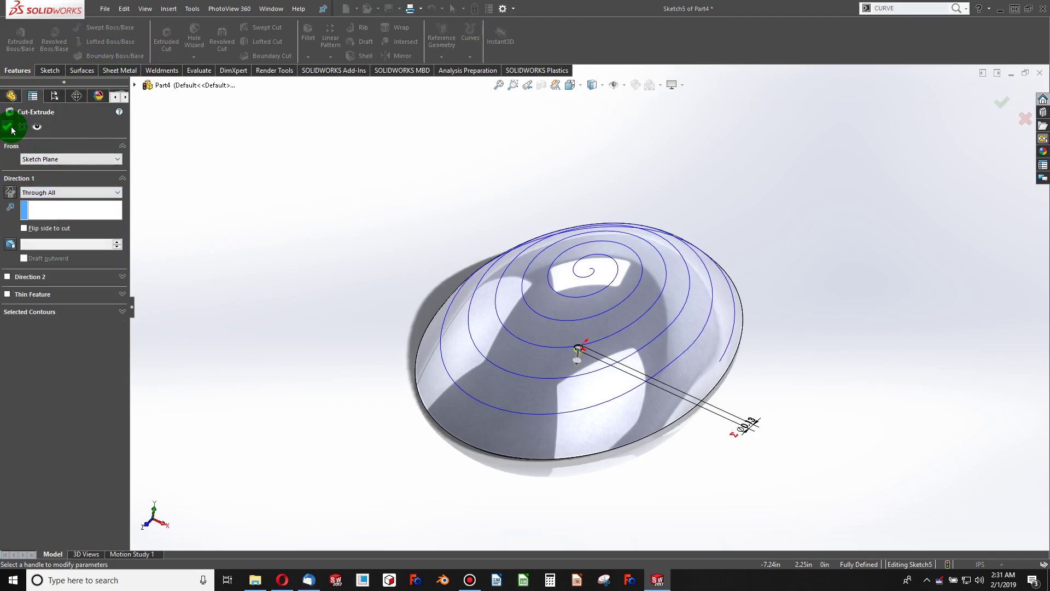
pyautogui.click(7, 128)
pyautogui.scroll(-10, 589, 274)
pyautogui.scroll(10, 581, 200)
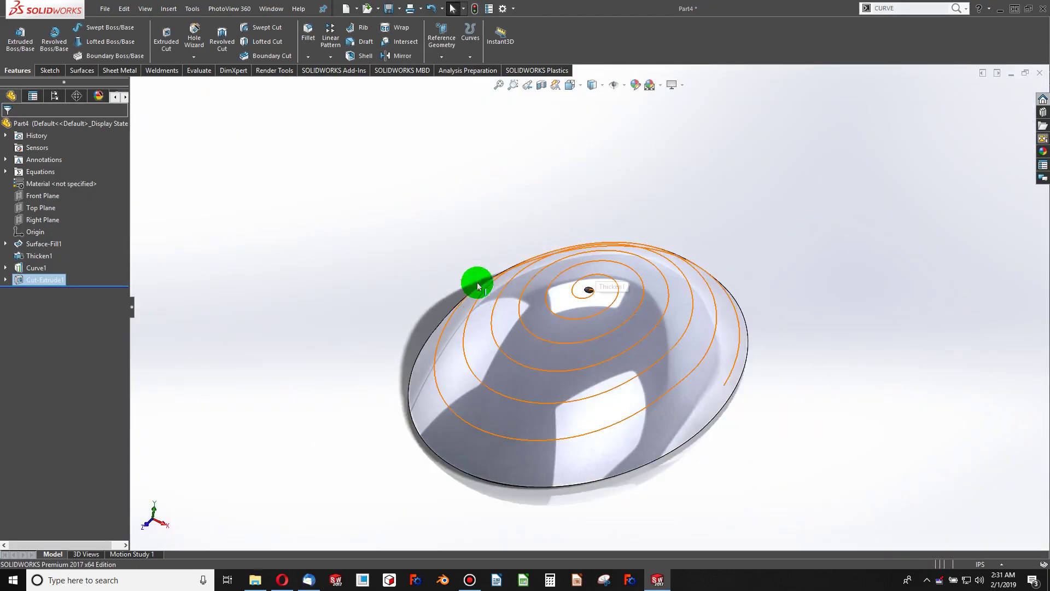
pyautogui.click(477, 285)
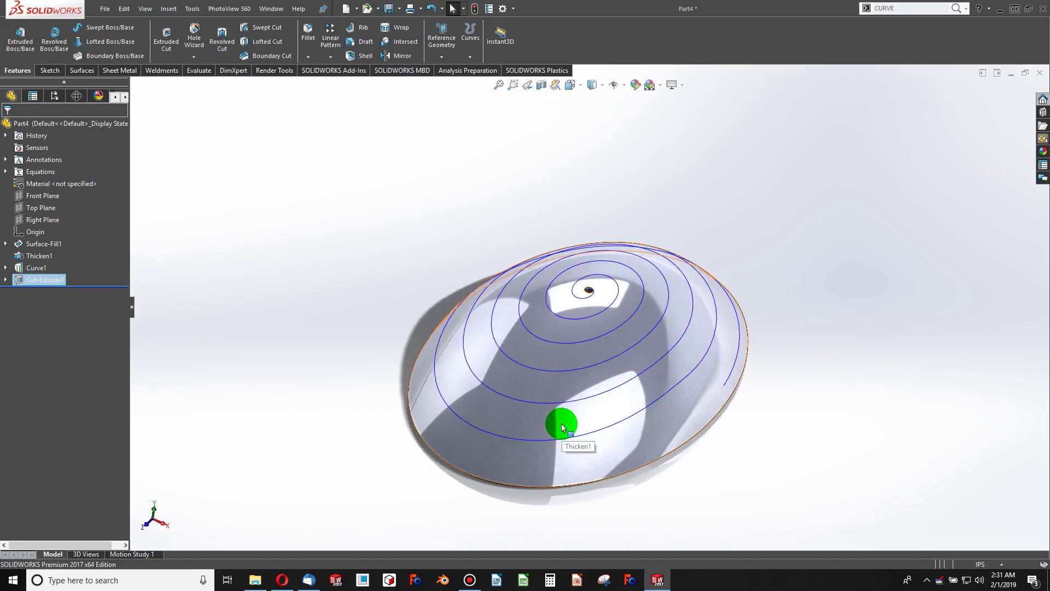
# Add a global variable NEEDED VOLUME = 2 with the comment AREA ALL HOLES MUST EQUAL.
pyautogui.rightClick(41, 174)
pyautogui.click(82, 176)
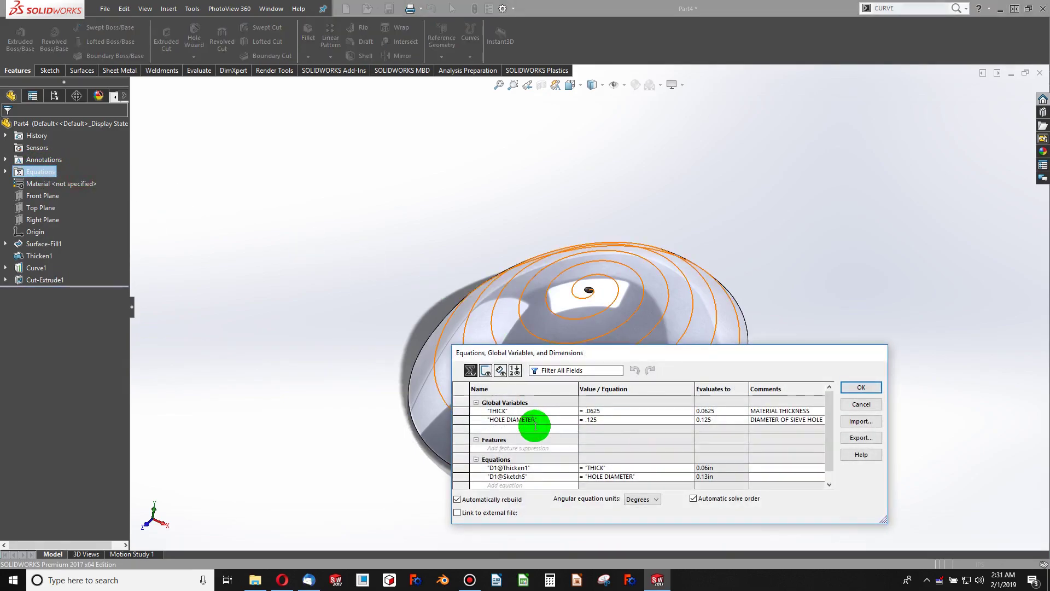
pyautogui.write('NEEDED VOLUME')
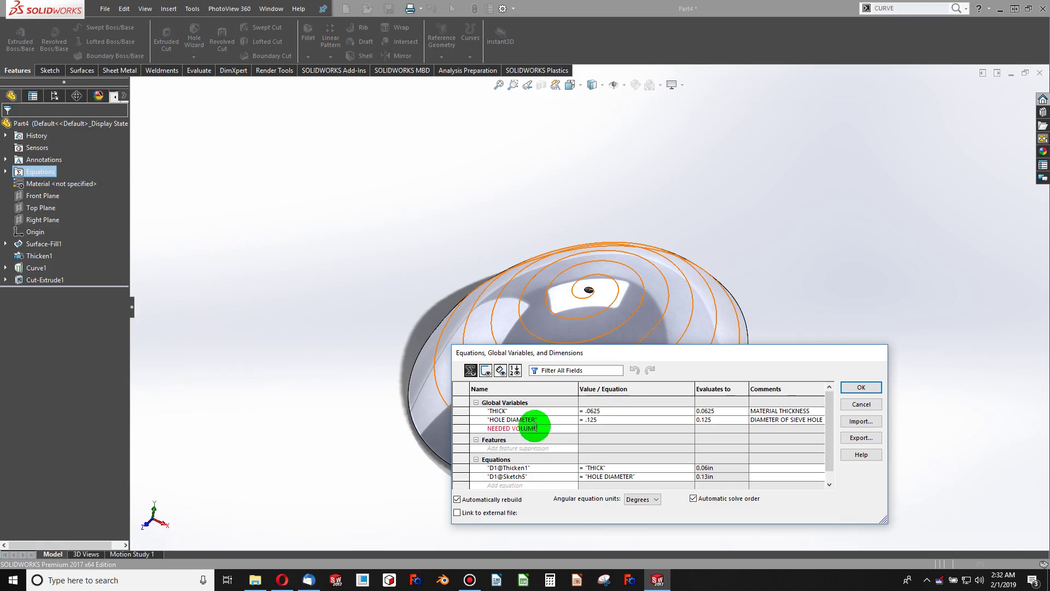
pyautogui.press('Tab')
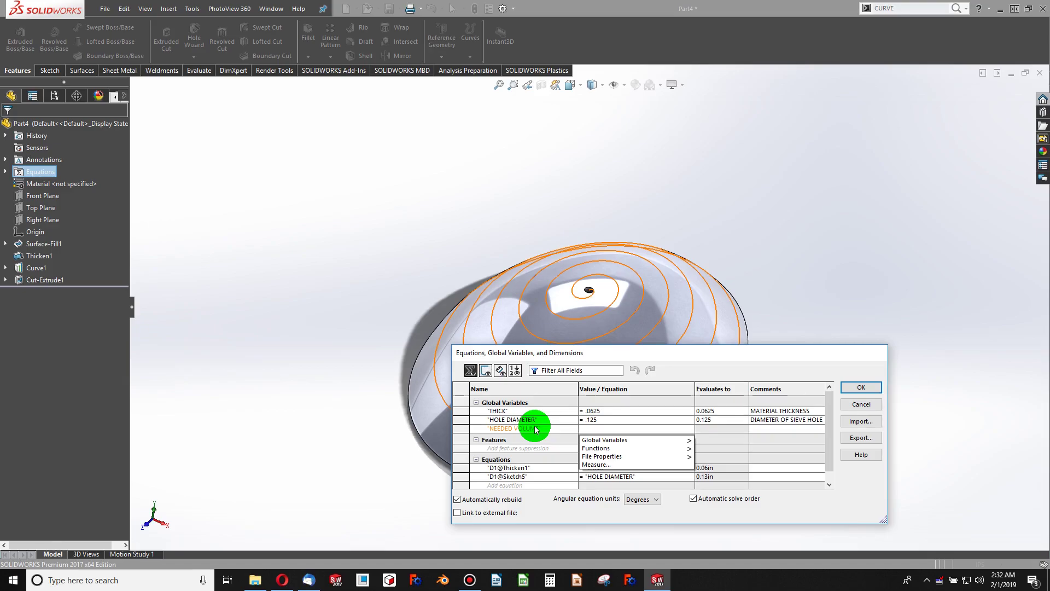
pyautogui.write('=2')
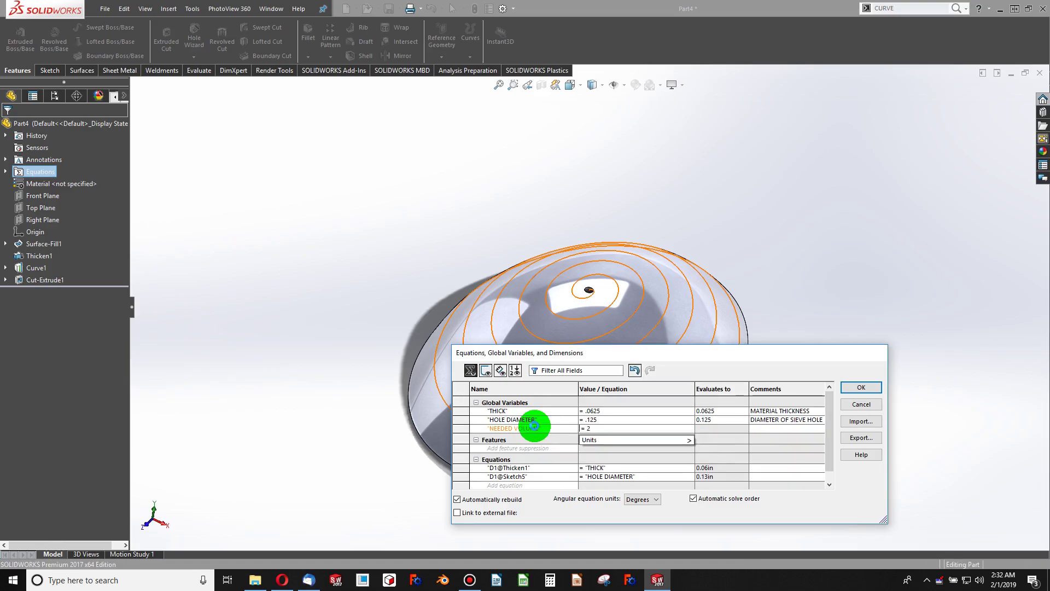
pyautogui.click(534, 426)
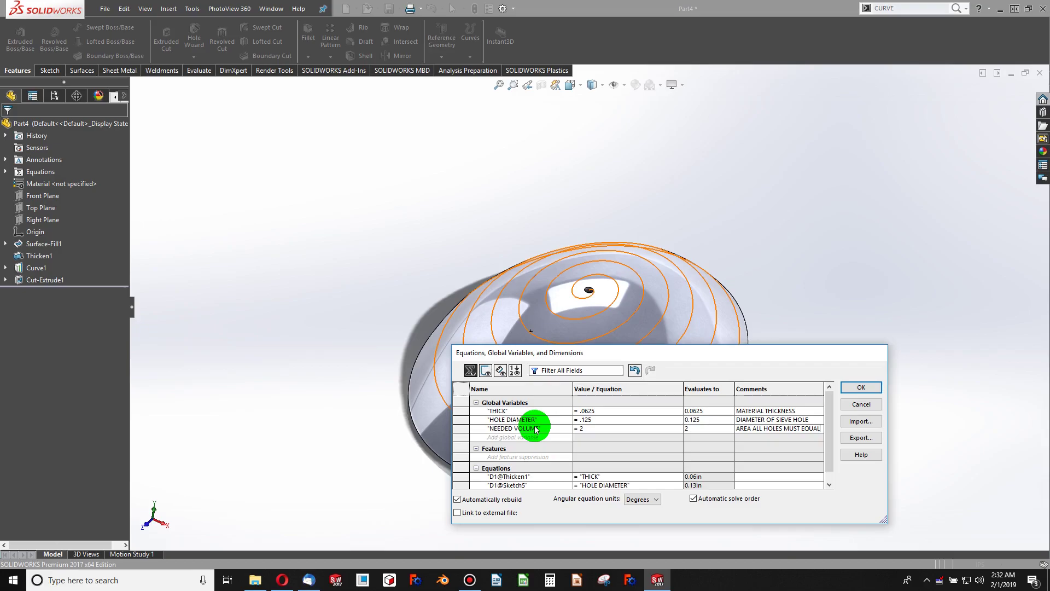
pyautogui.press('Tab')
pyautogui.click(549, 437)
pyautogui.click(549, 435)
pyautogui.write('NUMBER OF HOLES NEEDED')
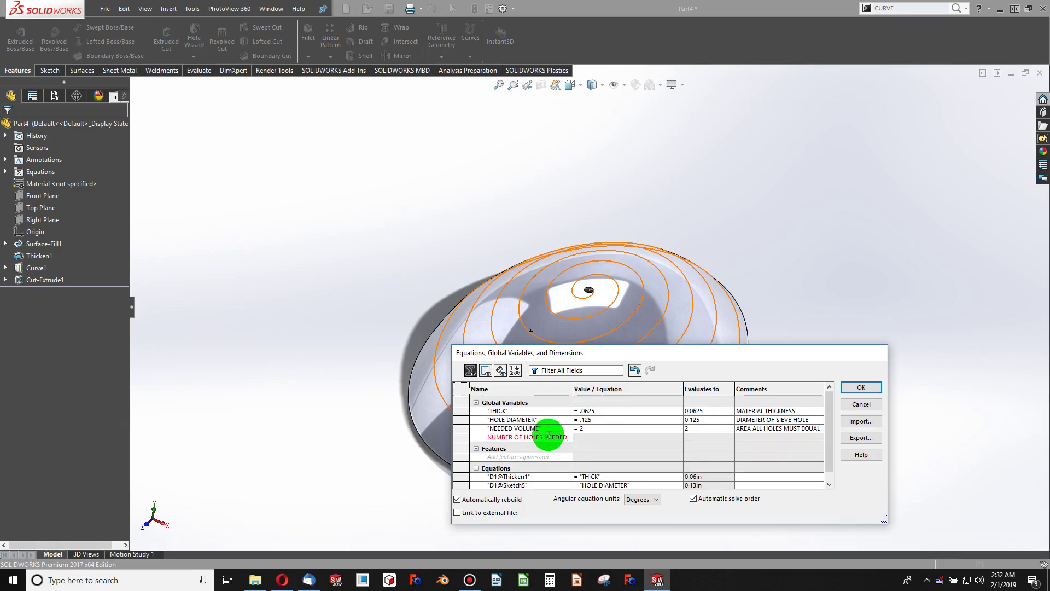
pyautogui.press('Tab')
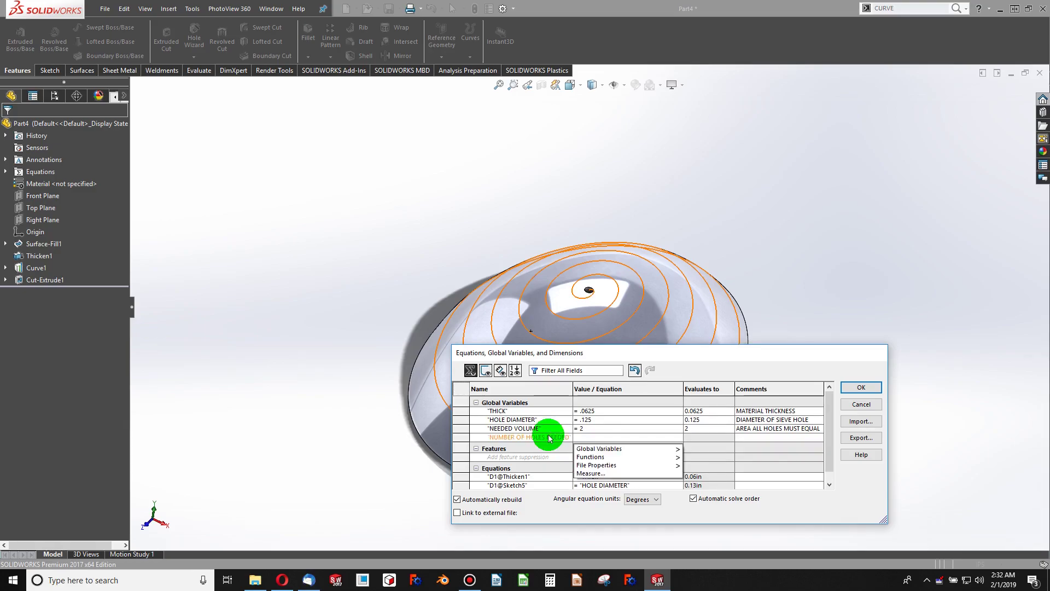
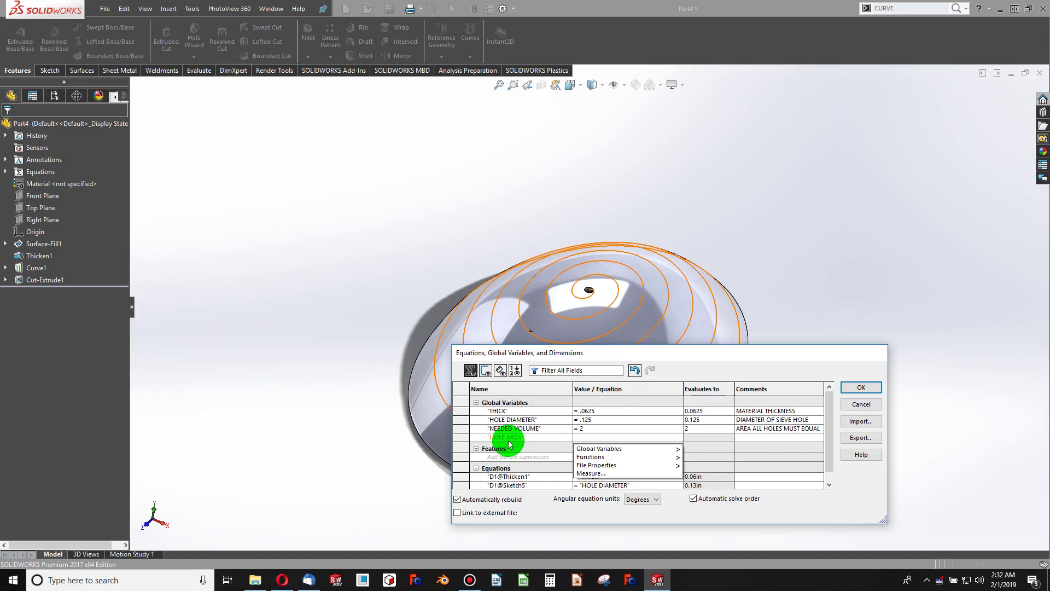
# Define the global variable HOLE AREA as ("HOLE DIAMETER"/2) * ("HOLE DIAMETER"/2).
pyautogui.press('Down')
pyautogui.press('Right')
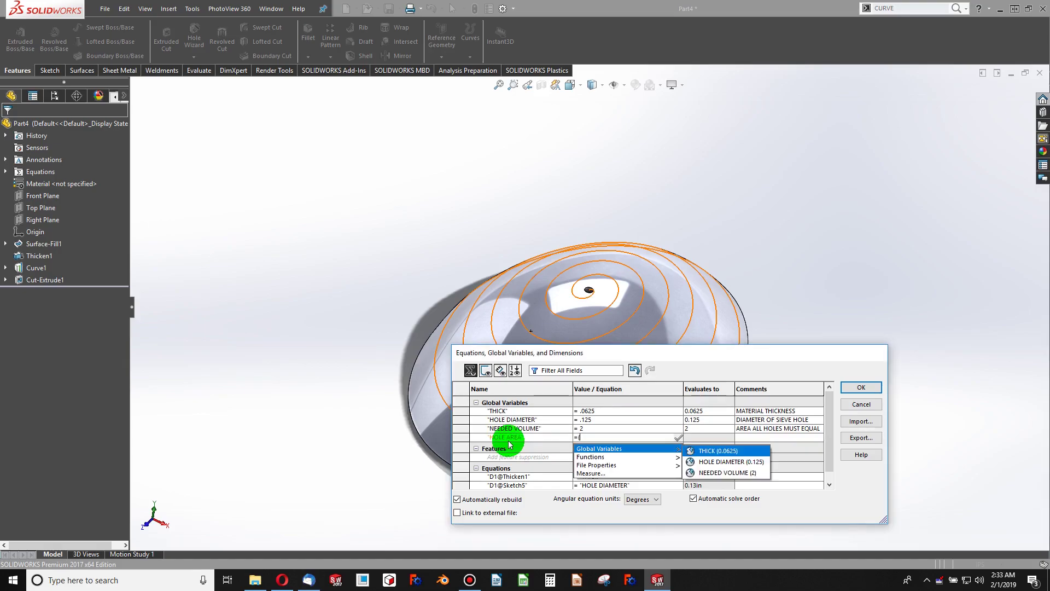
pyautogui.press('Down')
pyautogui.press('Return')
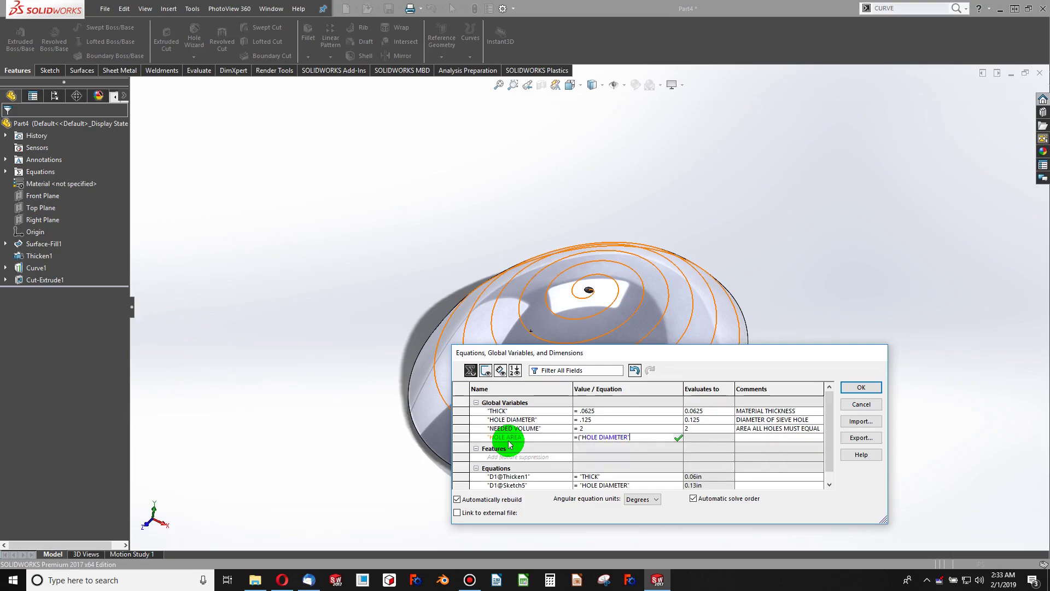
pyautogui.write('/2)')
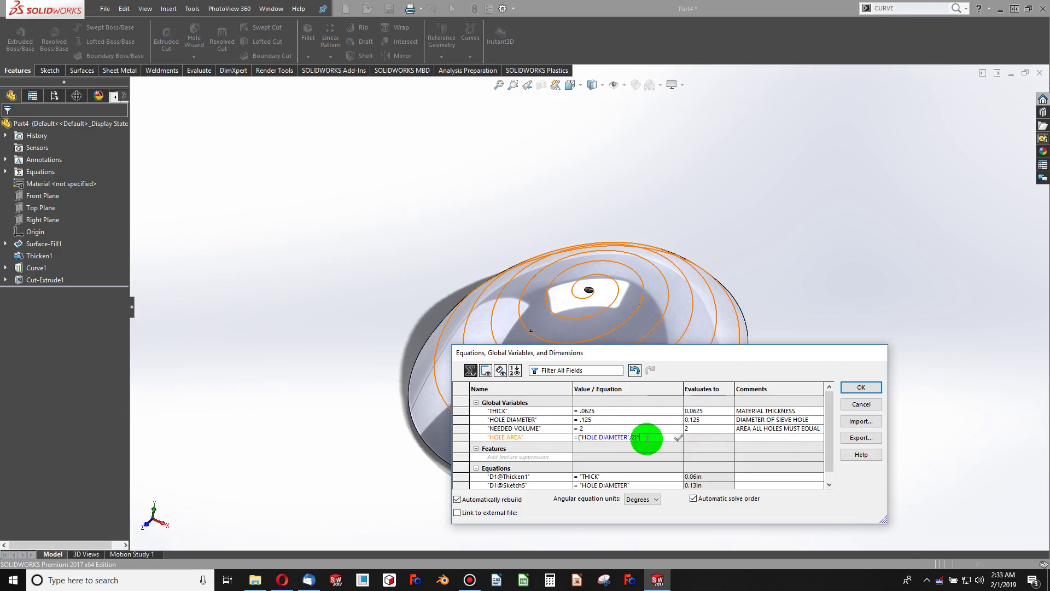
pyautogui.write('*')
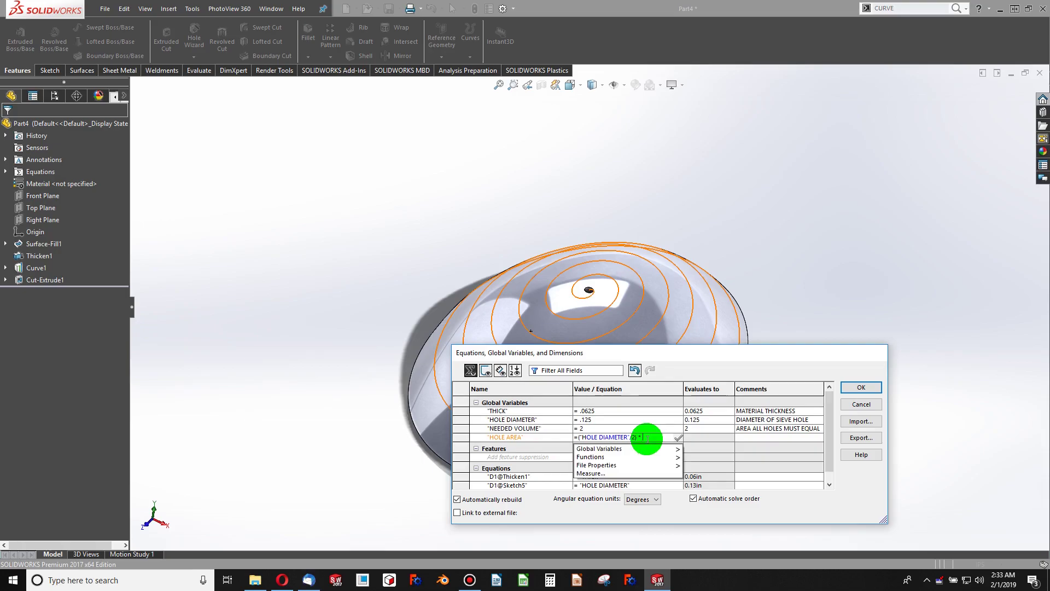
pyautogui.press('Down')
pyautogui.press('Right')
pyautogui.press('Down')
pyautogui.write('(')
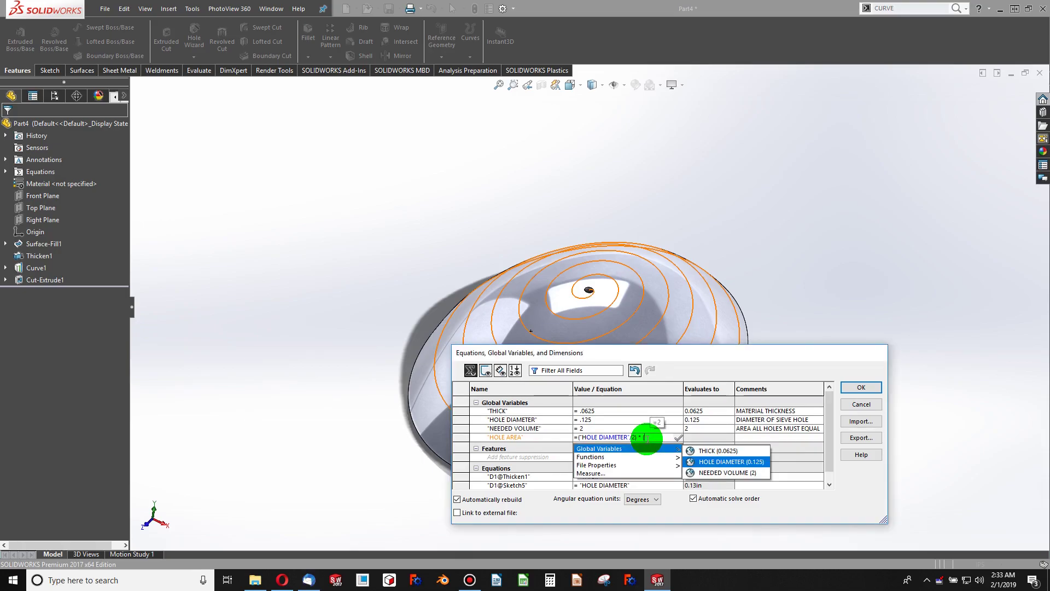
pyautogui.press('Return')
pyautogui.write('/2')
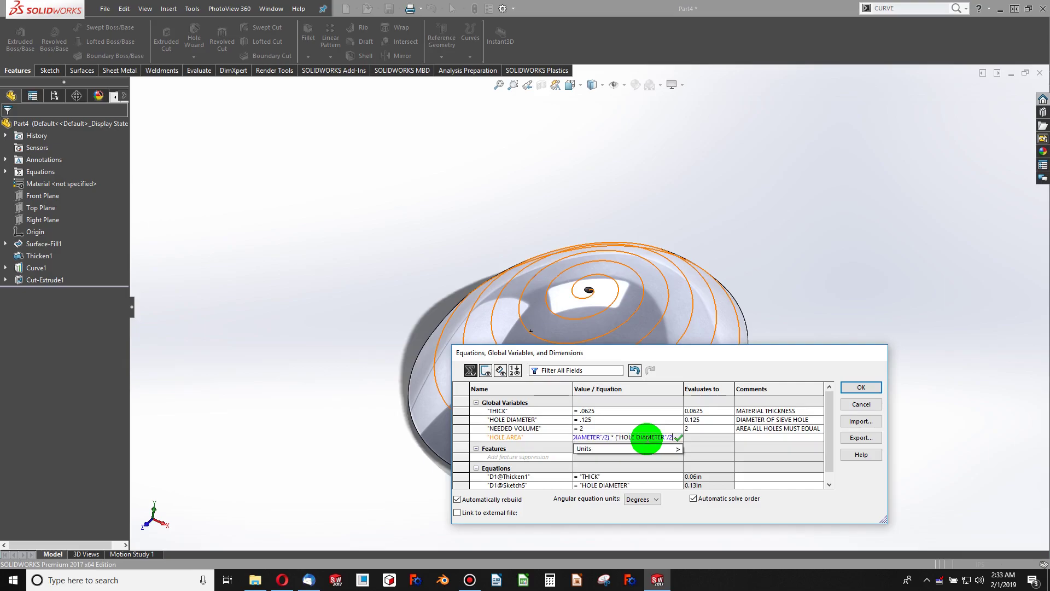
pyautogui.write(')')
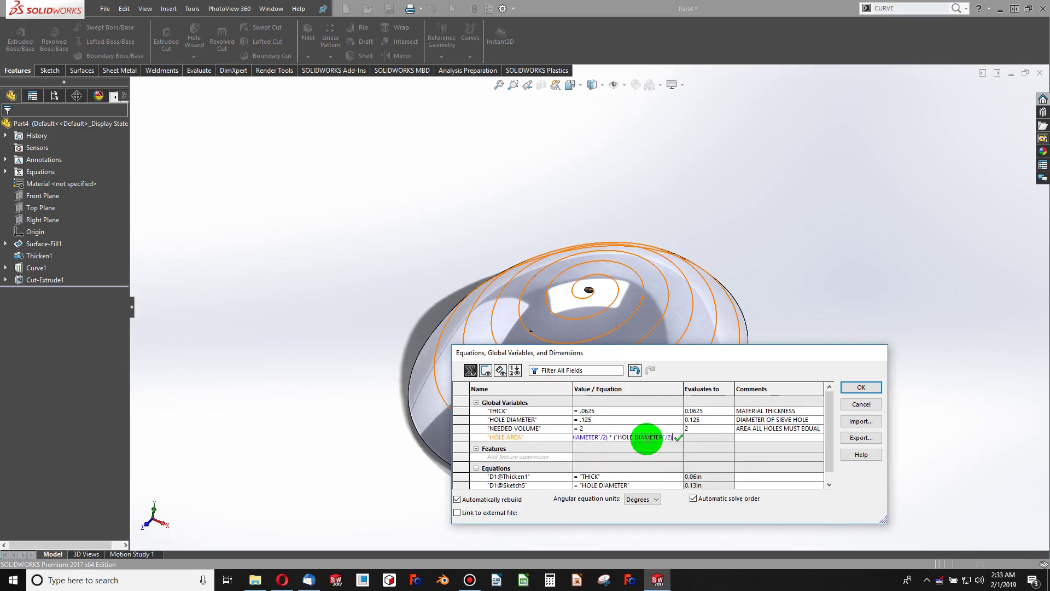
# Multiply the HOLE AREA equation by PI and add the comment AREA OF A SINGLE HOLE.
pyautogui.write(' *')
pyautogui.write('P')
pyautogui.write('I')
pyautogui.press('Tab')
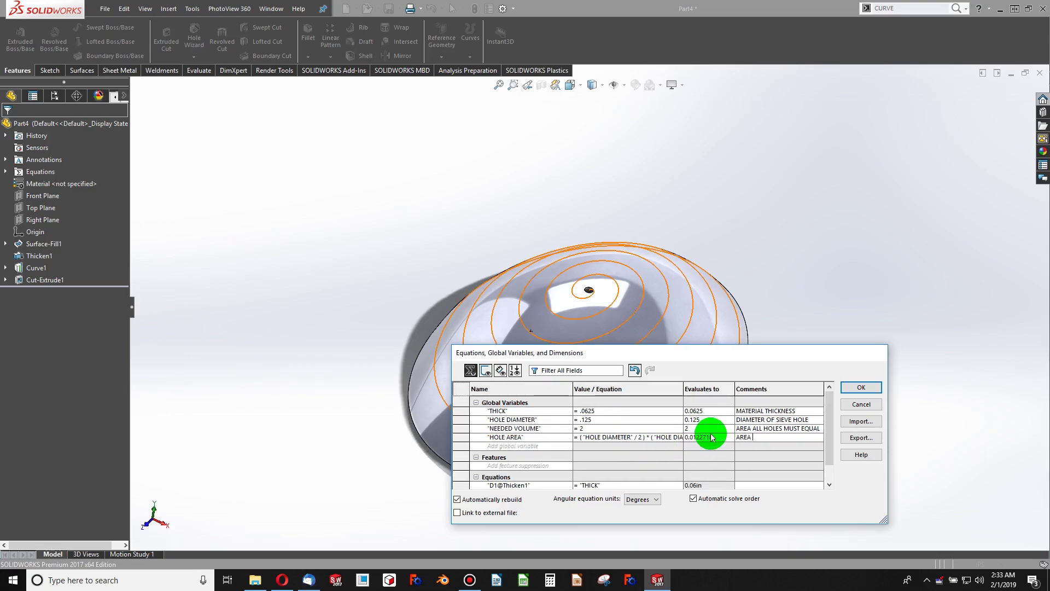
pyautogui.press('Tab')
# Add a global variable NUMBER OF HOLES NEEDED equal to "NEEDED VOLUME" / "HOLE AREA".
pyautogui.write('NUMB')
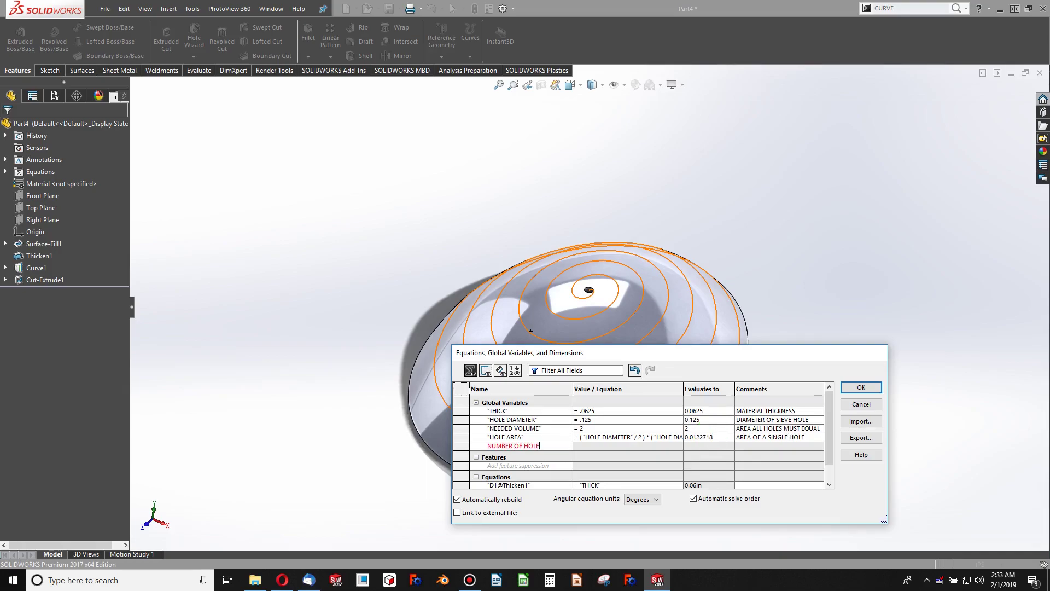
pyautogui.write('ER OF HOLES NEEDED')
pyautogui.press('Tab')
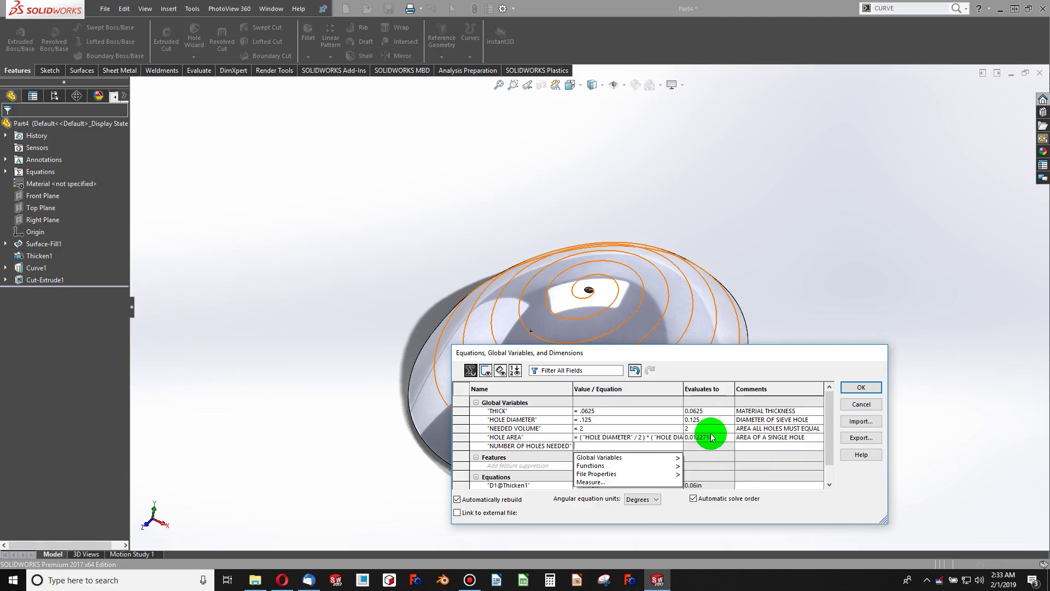
pyautogui.press('Down')
pyautogui.press('Right')
pyautogui.press('Down')
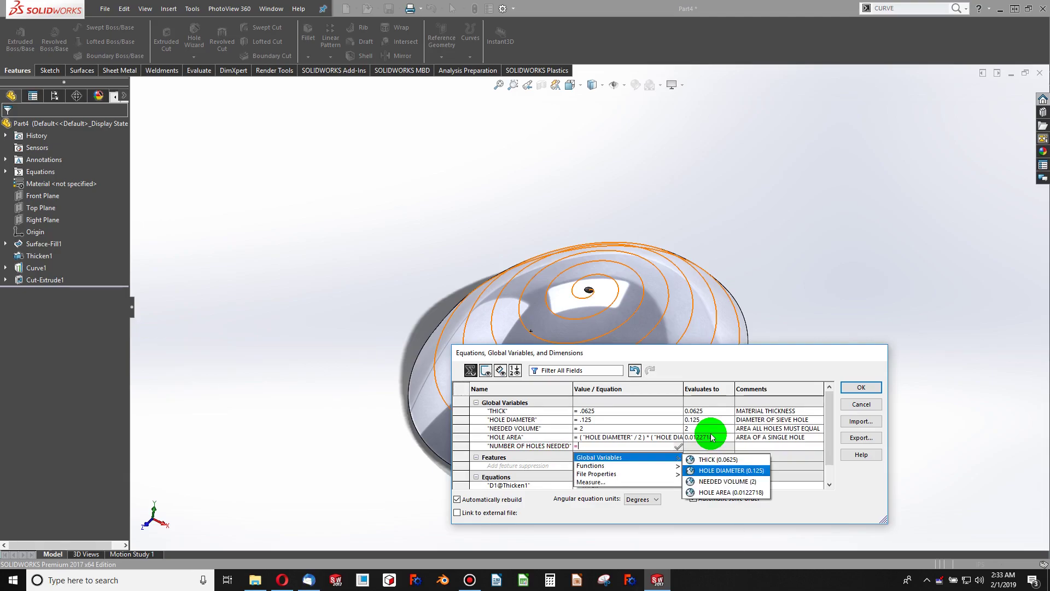
pyautogui.press('Down')
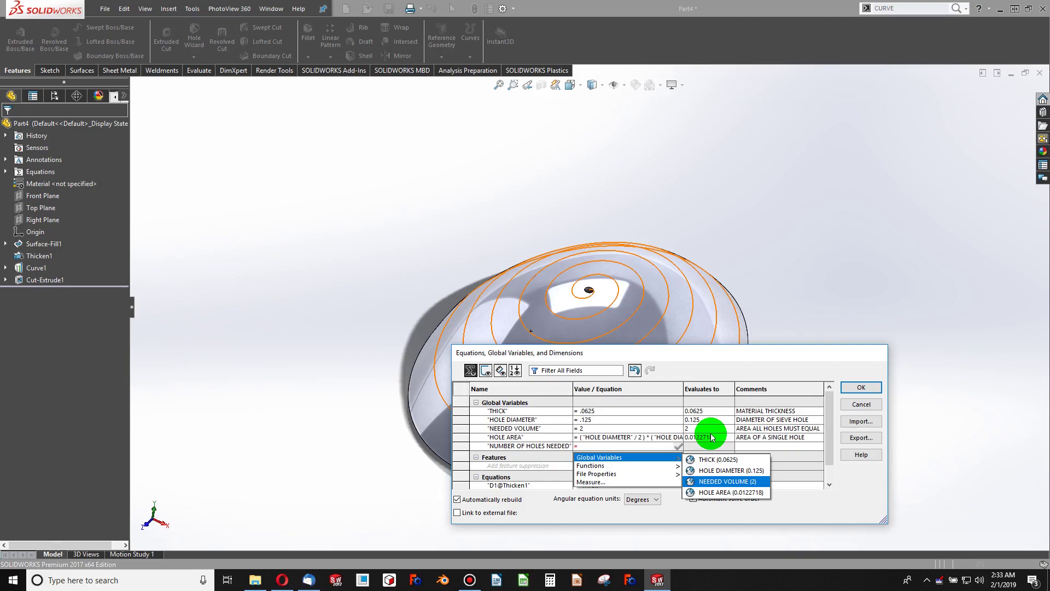
pyautogui.press('Return')
pyautogui.write('/')
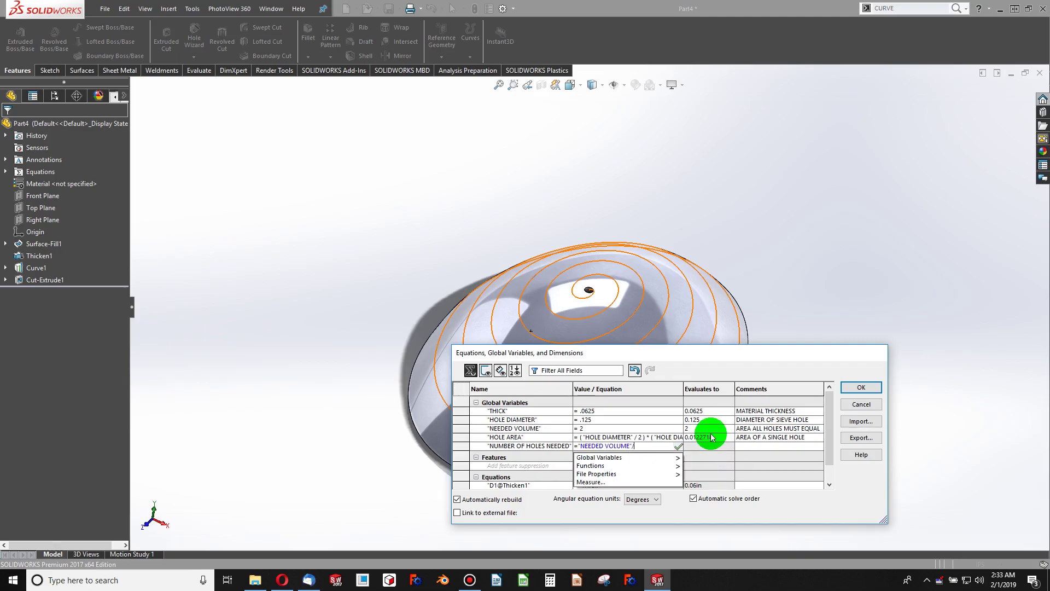
pyautogui.press('Down')
pyautogui.press('Right')
pyautogui.press('Down')
pyautogui.press('Down')
pyautogui.press('Down')
pyautogui.press('Return')
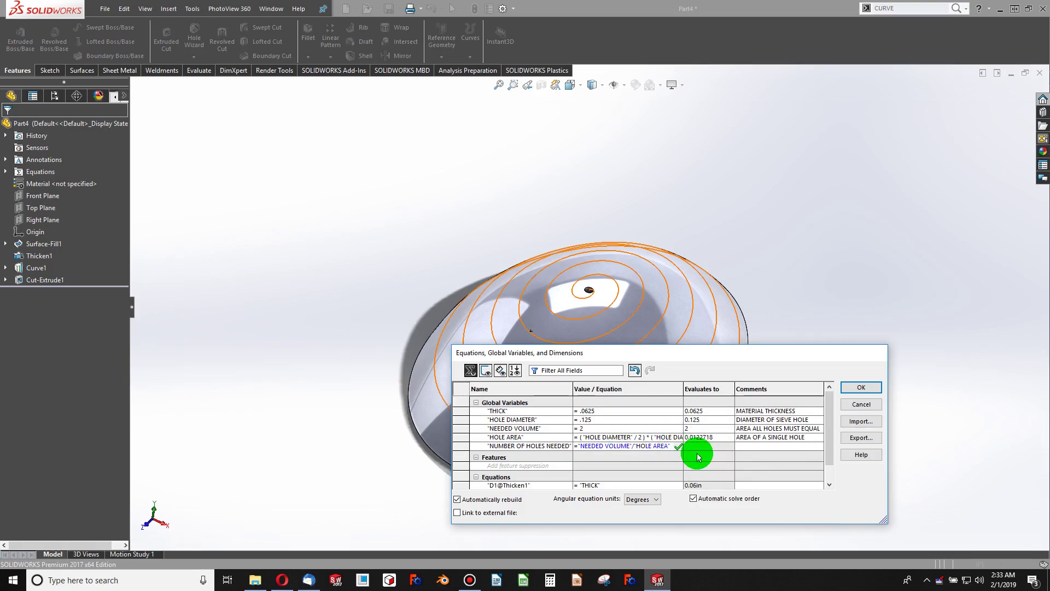
pyautogui.press('Return')
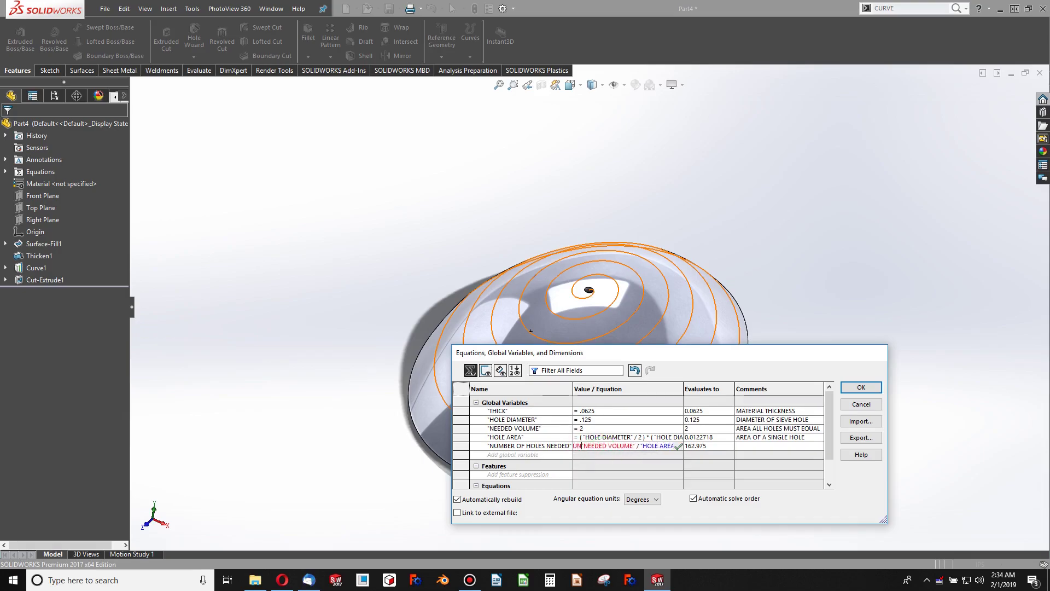
# Wrap the NUMBER OF HOLES NEEDED equation in the ROUND function.
pyautogui.write('=')
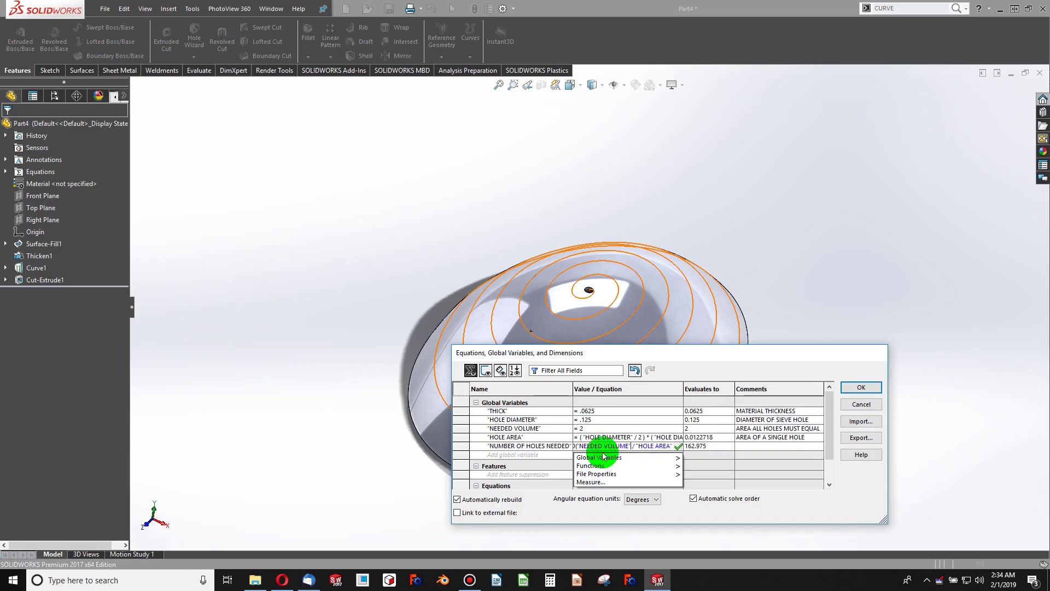
pyautogui.press('Escape')
pyautogui.write(')')
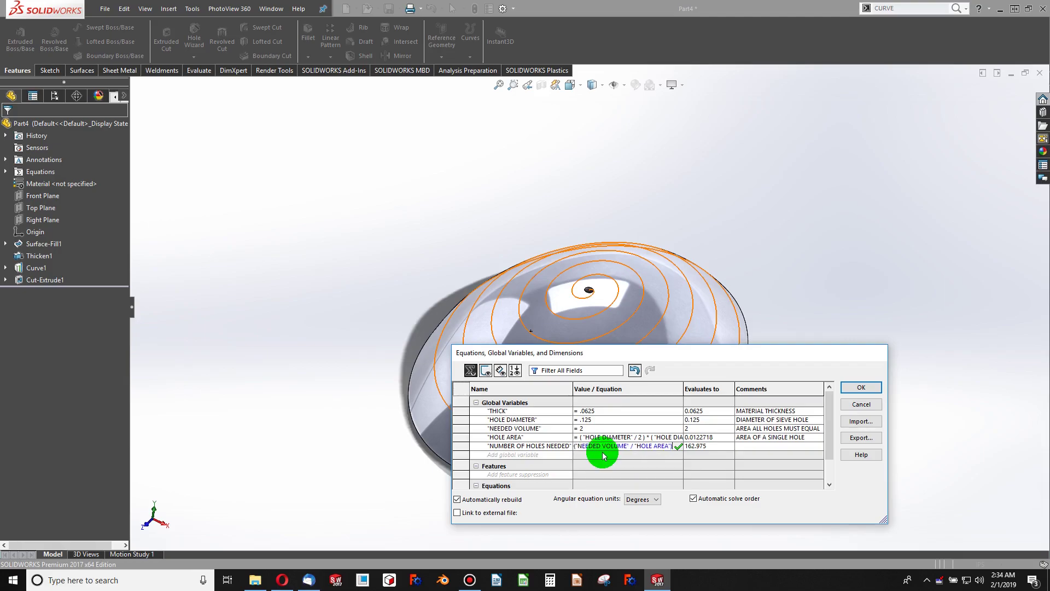
pyautogui.press('Return')
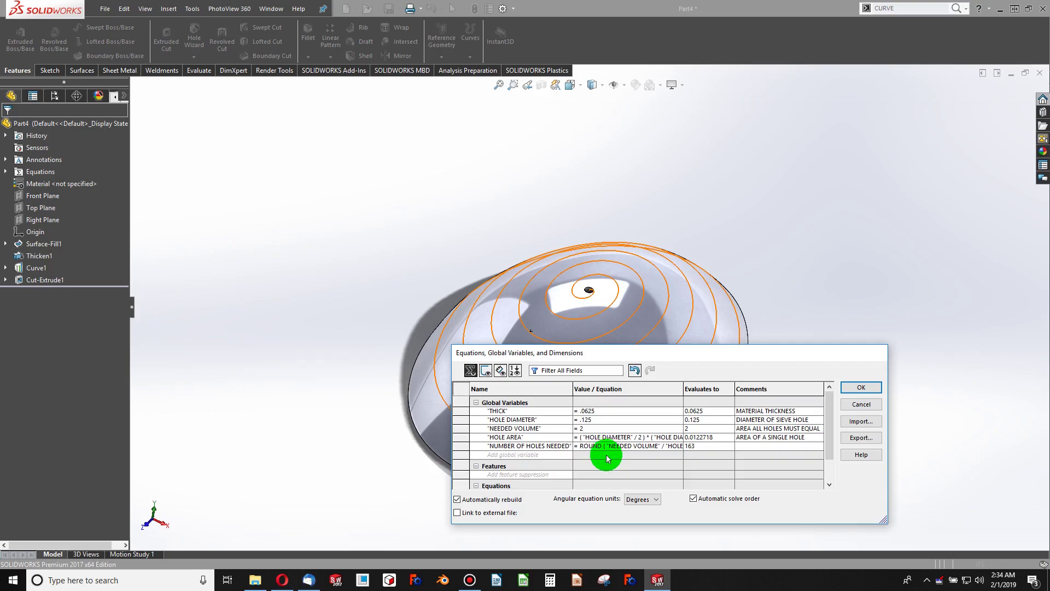
# Comment the NUMBER OF HOLES NEEDED variable as the total number of holes needed and accept the equations.
pyautogui.click(700, 449)
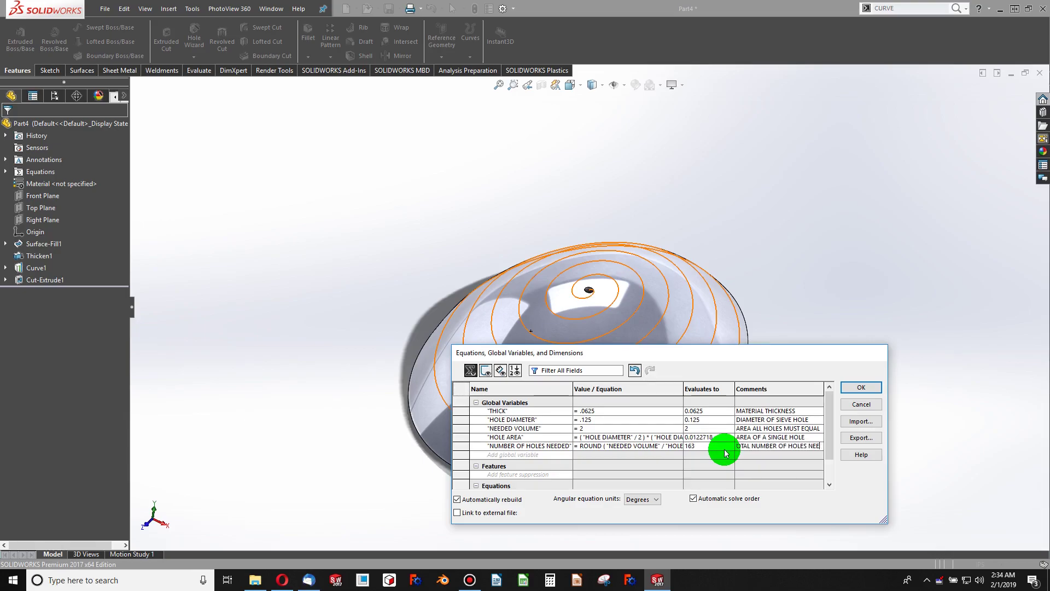
pyautogui.click(555, 455)
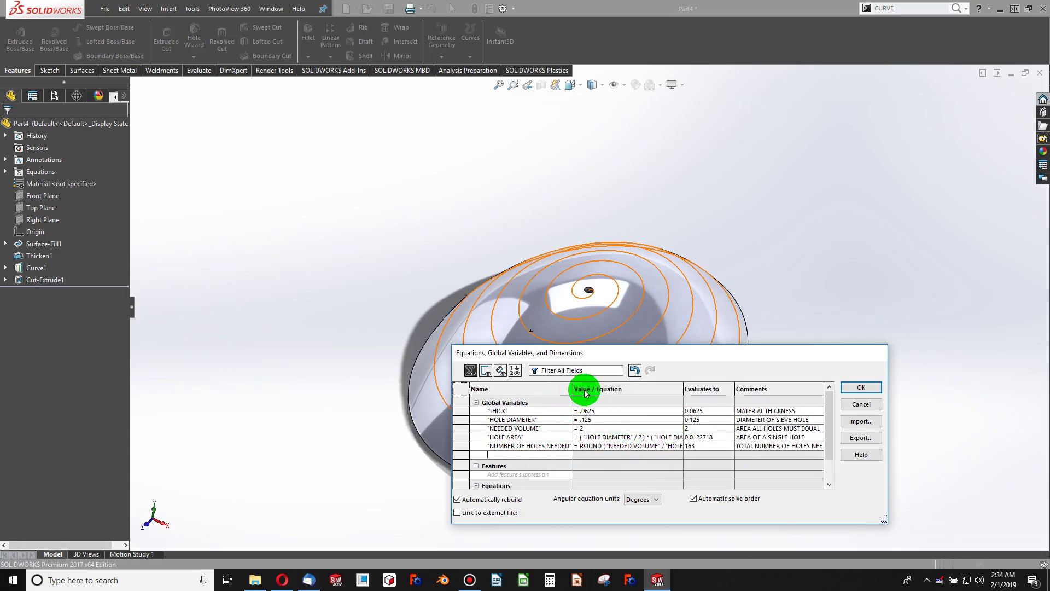
pyautogui.click(856, 388)
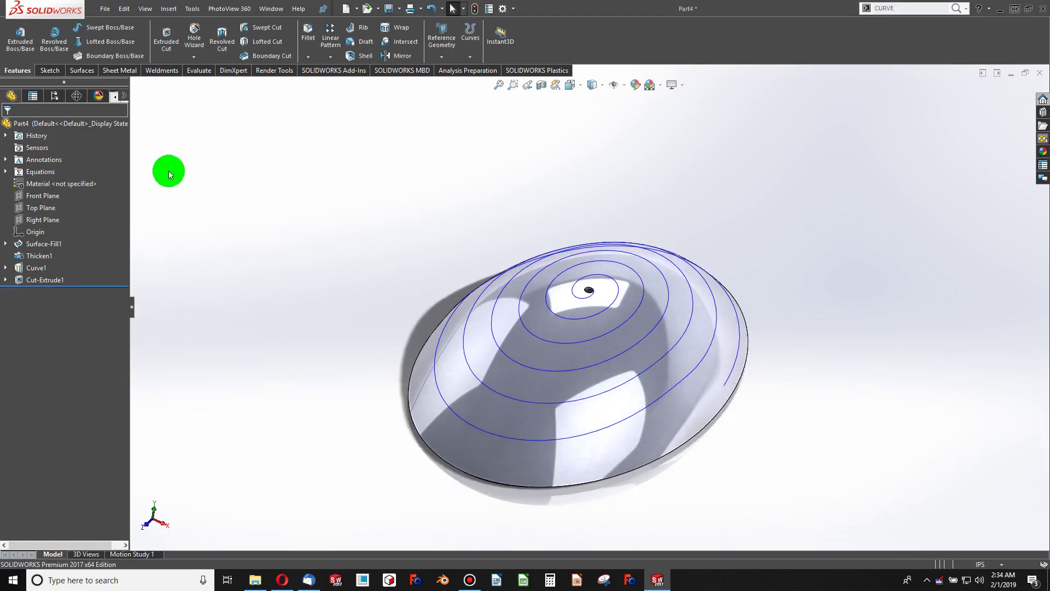
# Start a Curve Driven Pattern along the projected spiral with the number of instances equal to the global variable NUMBER OF HOLES NEEDED.
pyautogui.click(327, 60)
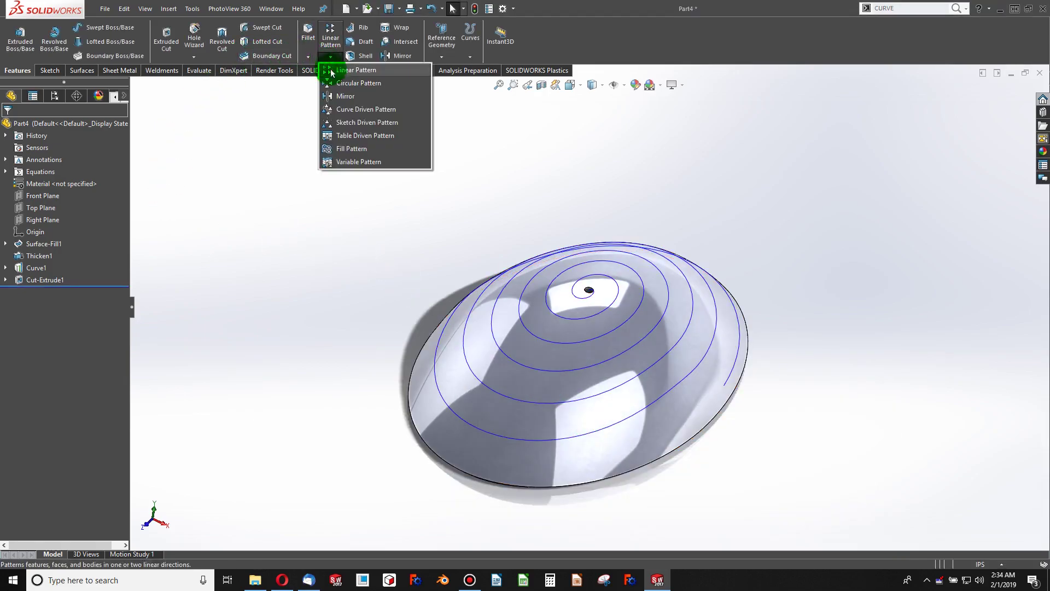
pyautogui.click(351, 106)
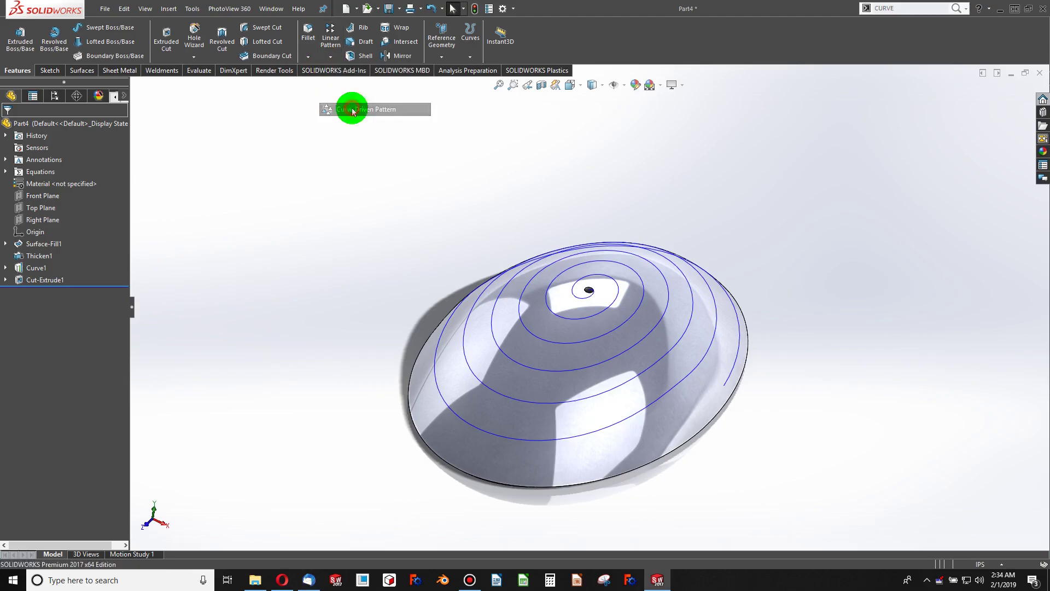
pyautogui.click(520, 315)
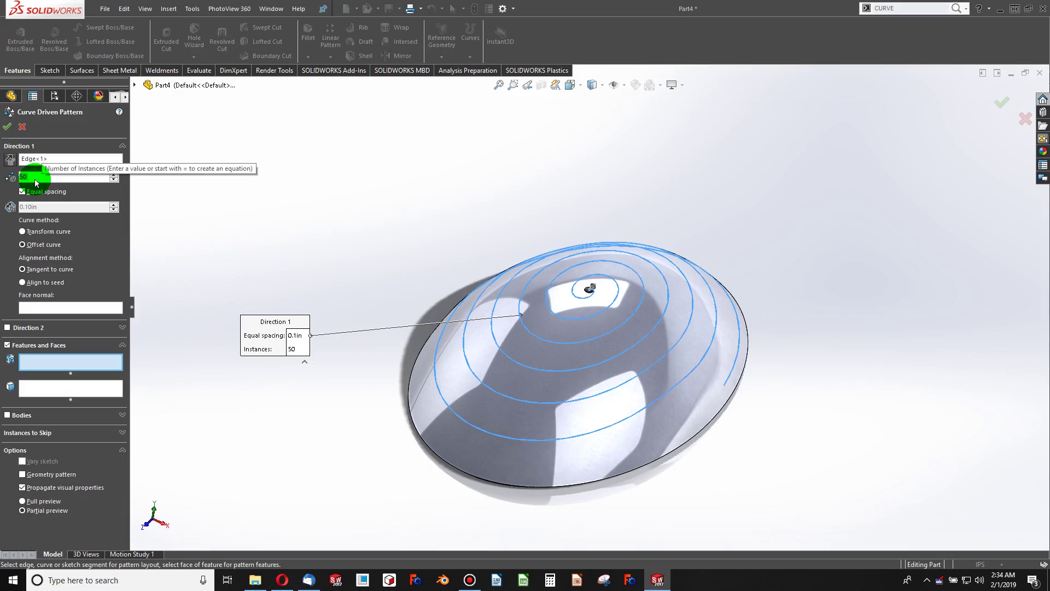
pyautogui.write('=')
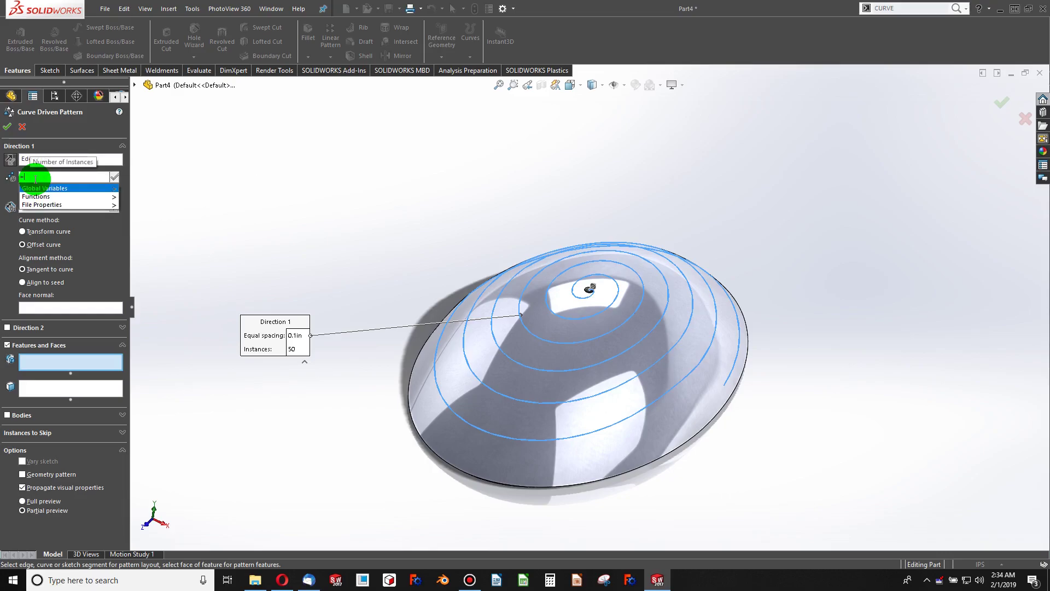
pyautogui.press('Down')
pyautogui.press('Down')
pyautogui.press('Down')
pyautogui.press('Down')
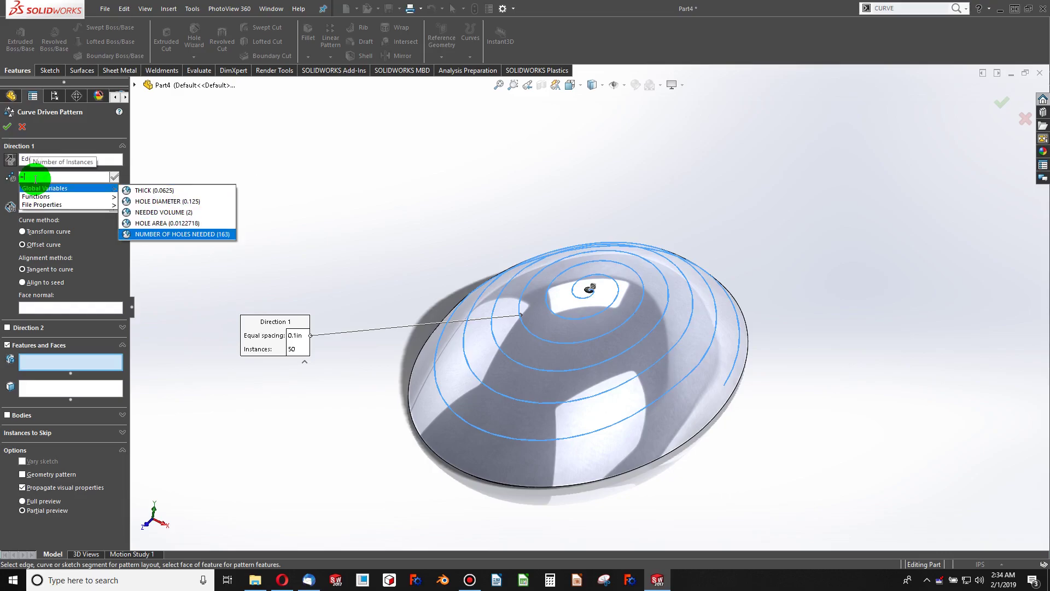
pyautogui.press('Return')
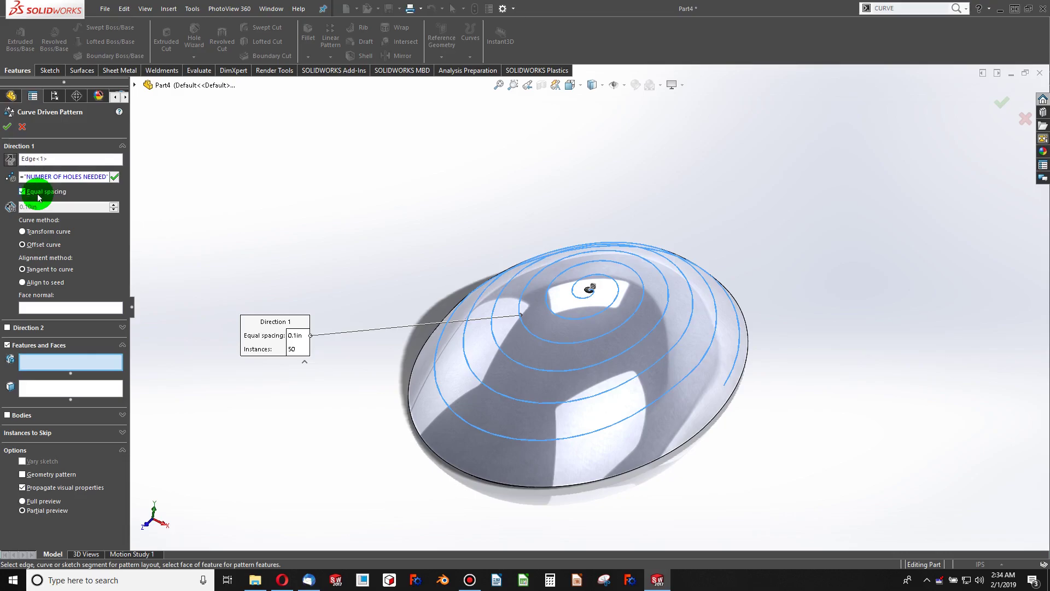
# Use the bowl's outer face as the face normal, pattern the small hole cut at the spiral's centre, and accept the pattern.
pyautogui.click(35, 308)
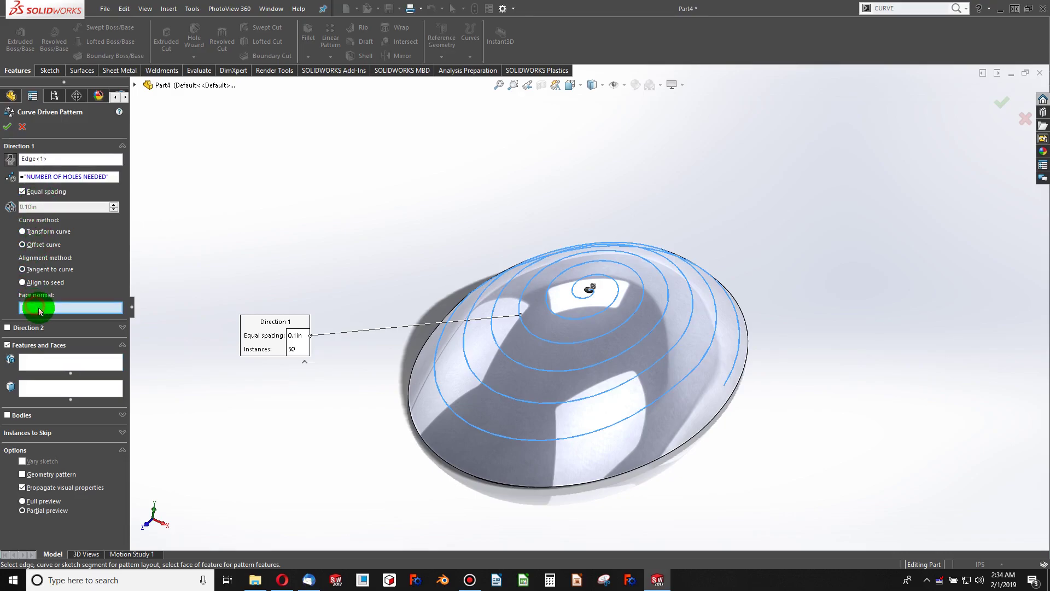
pyautogui.click(493, 404)
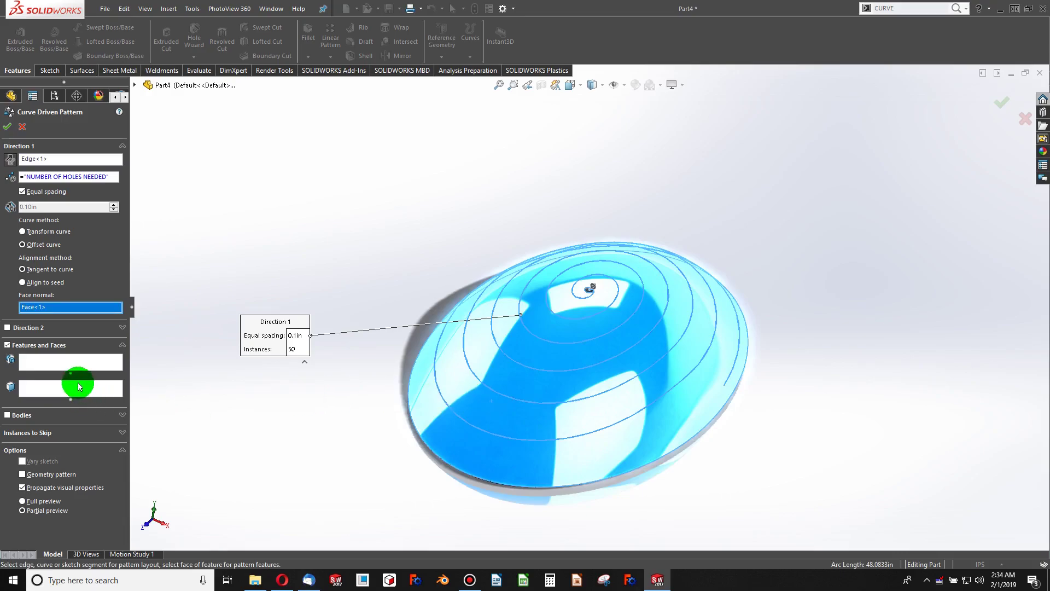
pyautogui.click(58, 367)
pyautogui.scroll(-6, 590, 288)
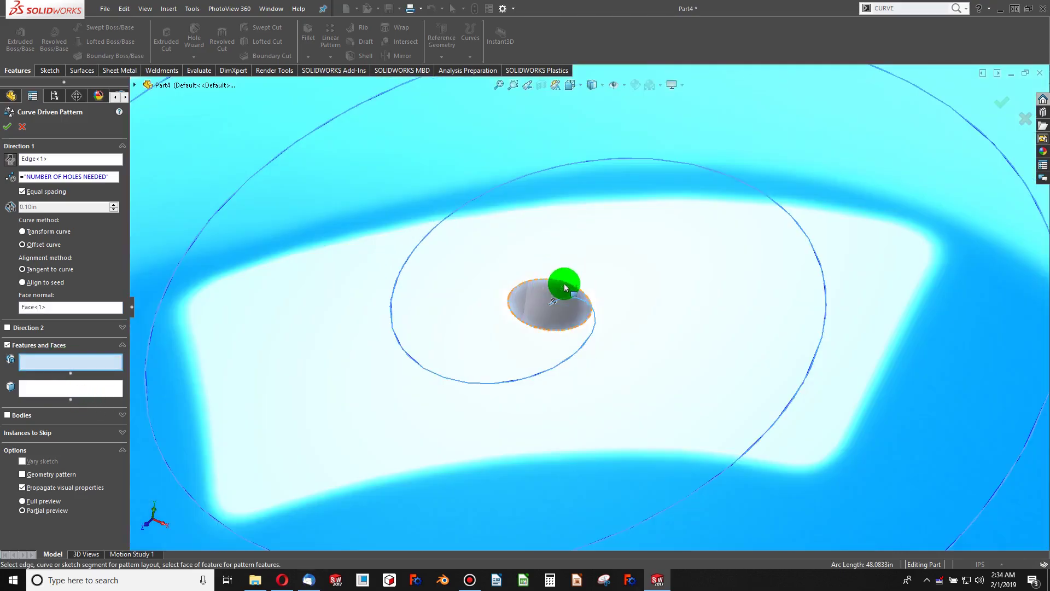
pyautogui.click(525, 293)
pyautogui.scroll(6, 536, 305)
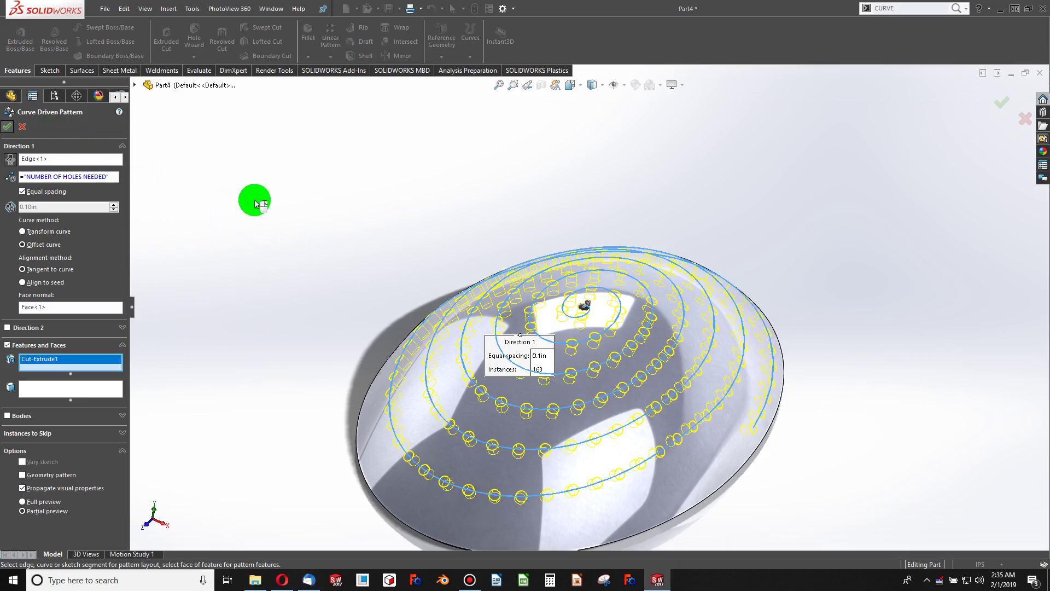
pyautogui.rightClick(256, 205)
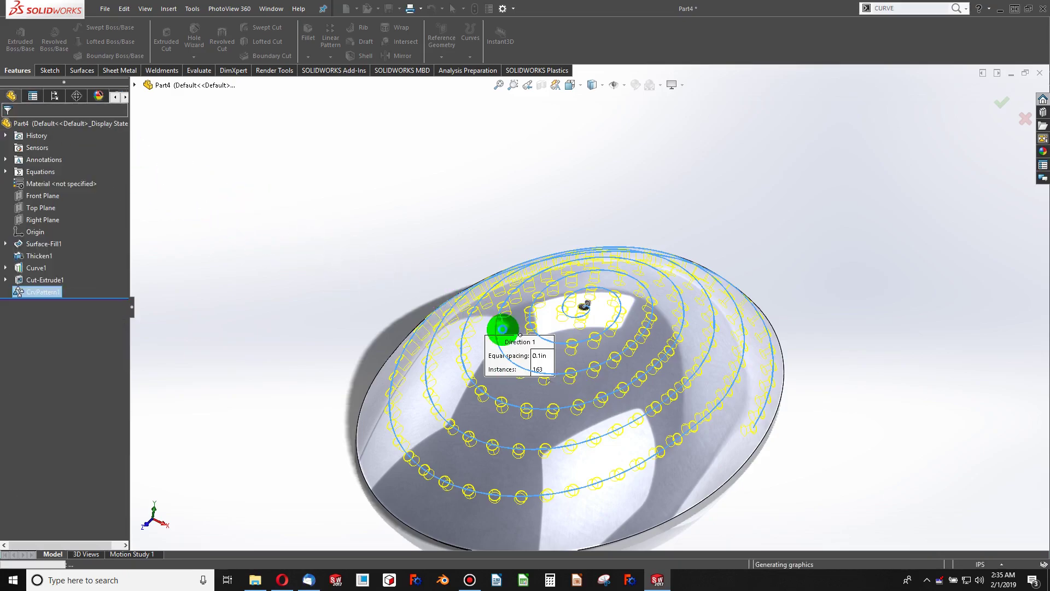
# Hide the projected spiral curve on the perforated bowl.
pyautogui.moveTo(530, 363); pyautogui.dragTo(227, 252, button='middle')
pyautogui.click(566, 208)
pyautogui.rightClick(567, 208)
pyautogui.click(579, 187)
# Set the NEEDED VOLUME global variable to 1.5 in the equations manager.
pyautogui.rightClick(37, 171)
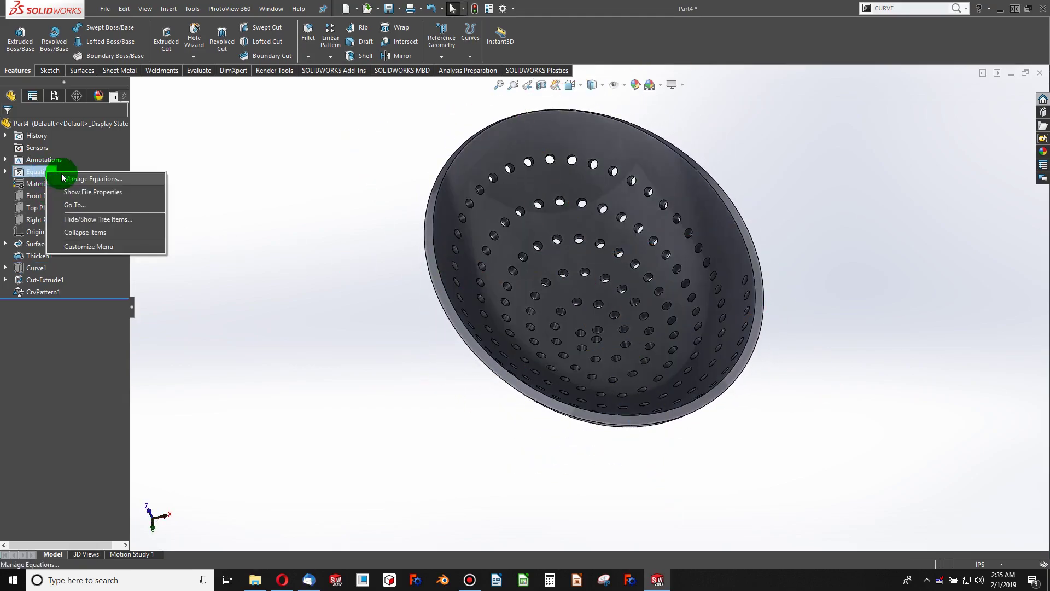
pyautogui.click(66, 180)
pyautogui.click(606, 428)
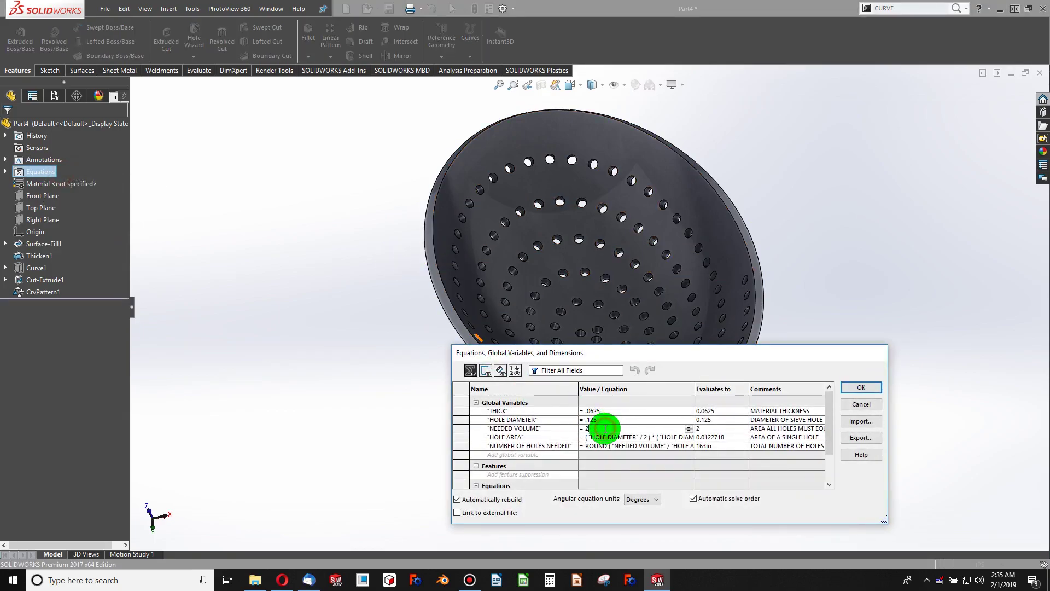
pyautogui.press('BackSpace')
pyautogui.write('1.5')
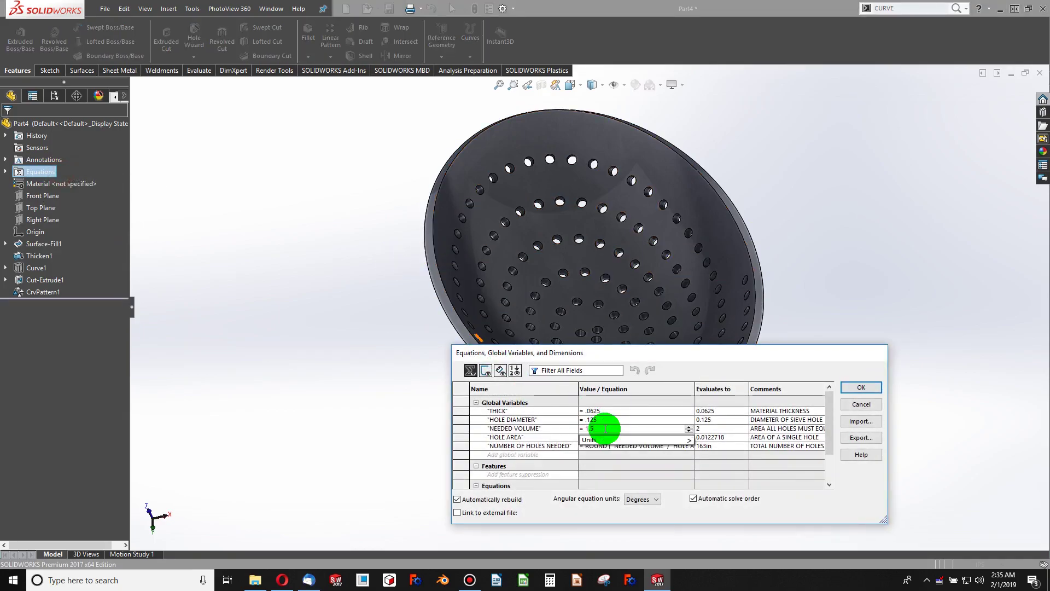
pyautogui.press('Return')
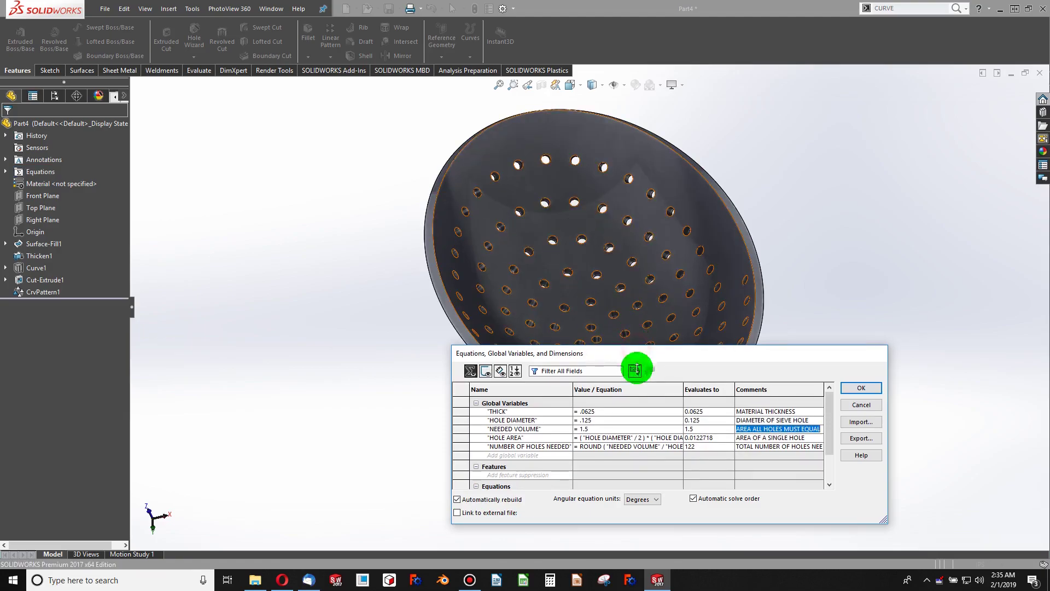
# Move the equations window clear of the bowl and set the HOLE DIAMETER global variable to .1.
pyautogui.moveTo(635, 370); pyautogui.dragTo(385, 326)
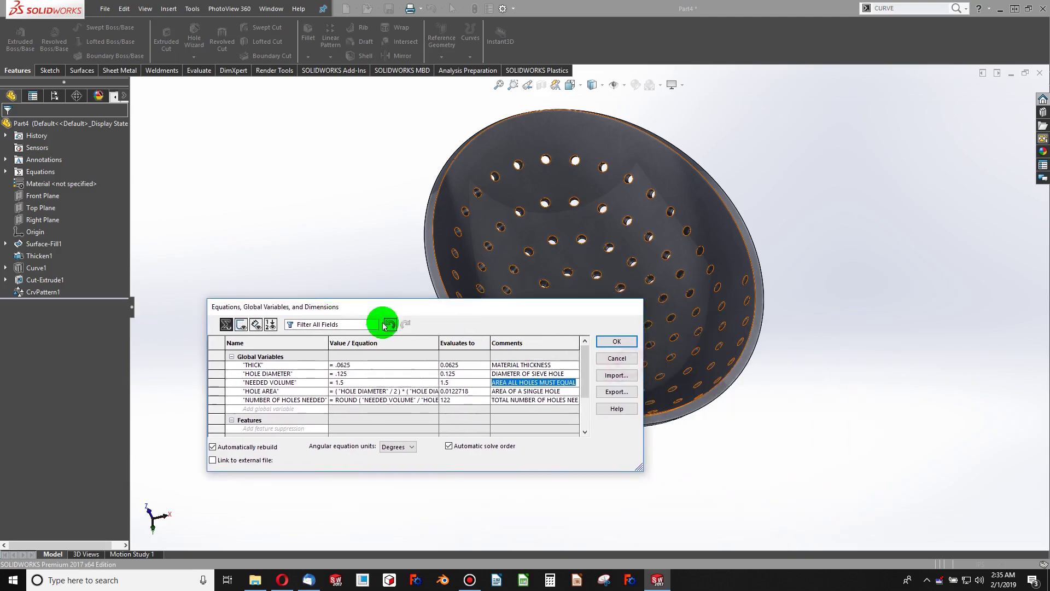
pyautogui.click(344, 435)
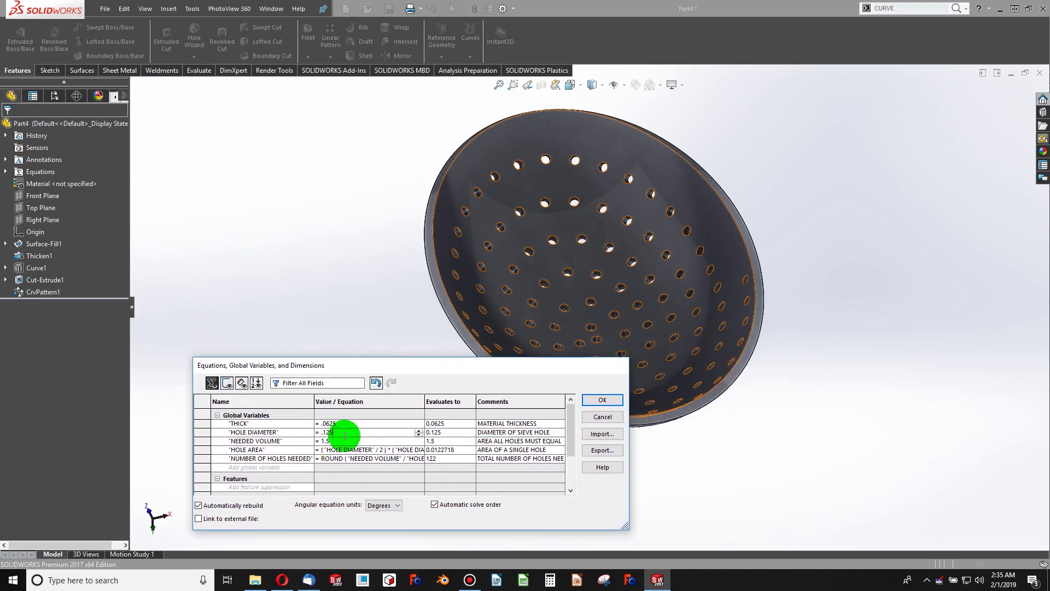
pyautogui.press('BackSpace')
pyautogui.press('Return')
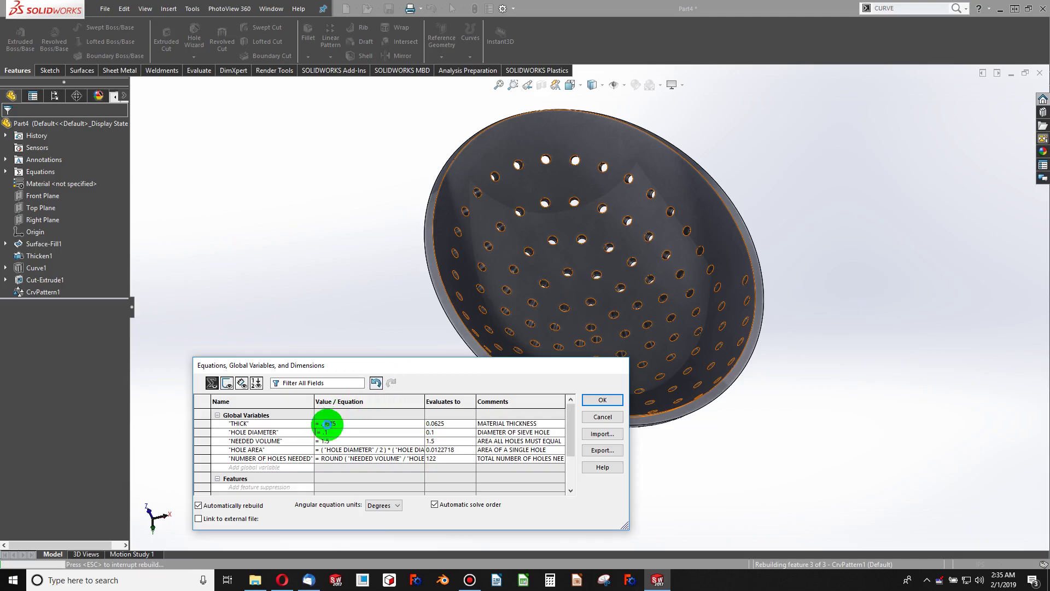
# Set the HOLE DIAMETER global variable to .25.
pyautogui.click(322, 432)
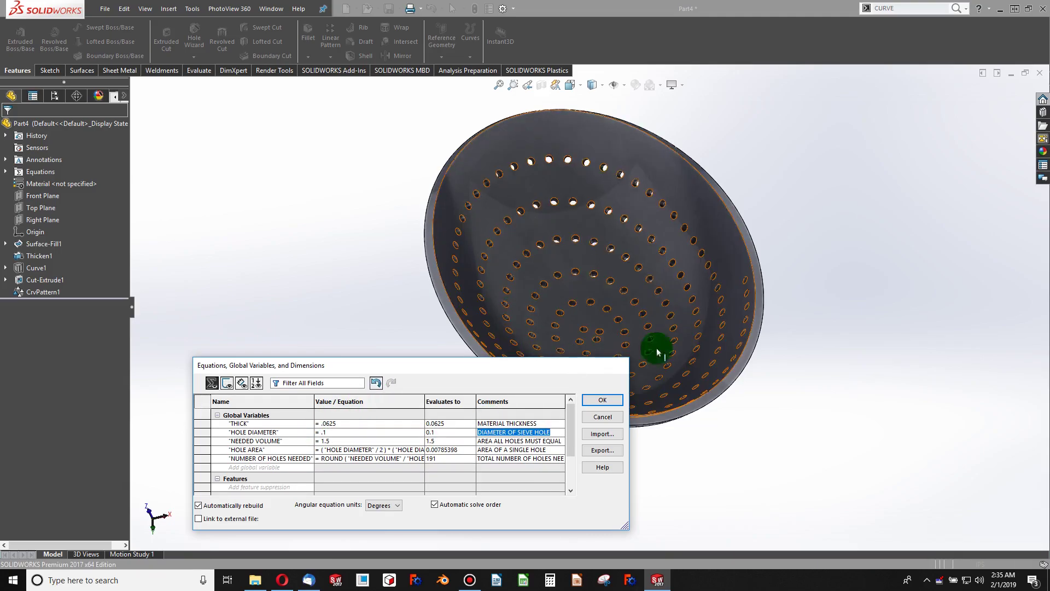
pyautogui.click(335, 431)
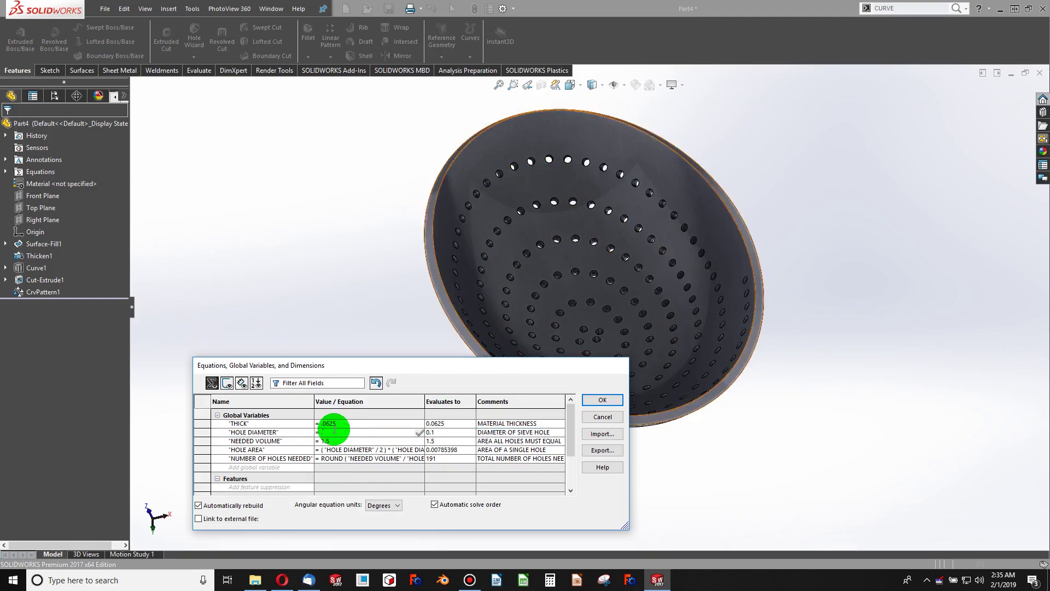
pyautogui.write('.25')
pyautogui.press('Tab')
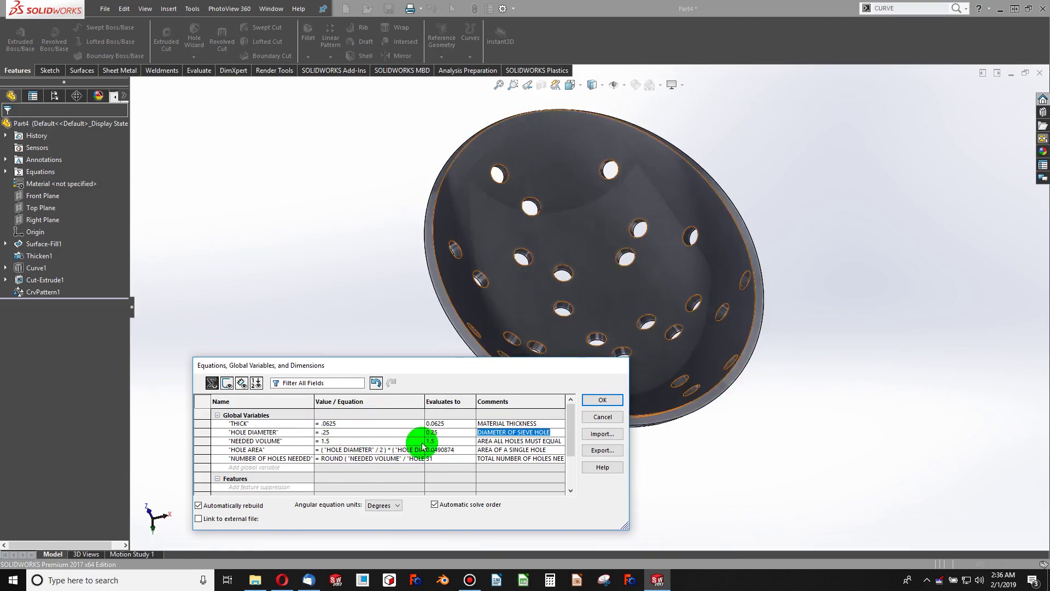
# Set the NEEDED VOLUME global variable to 3.
pyautogui.click(349, 439)
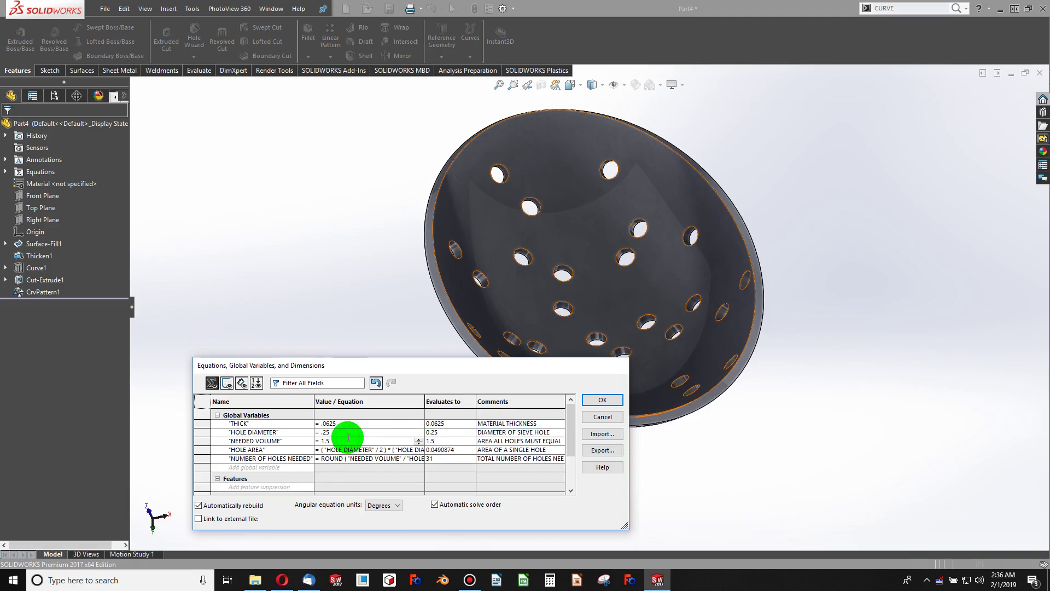
pyautogui.press('BackSpace')
pyautogui.press('BackSpace')
pyautogui.press('BackSpace')
pyautogui.write('3')
pyautogui.press('Return')
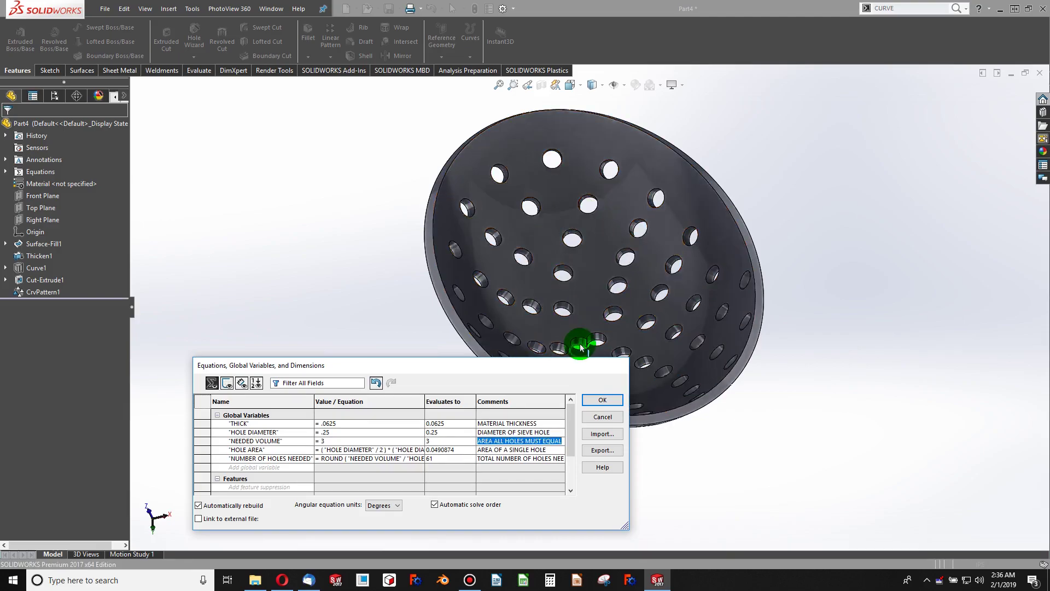
# Set the NEEDED VOLUME global variable to 2 and accept the equations.
pyautogui.click(331, 441)
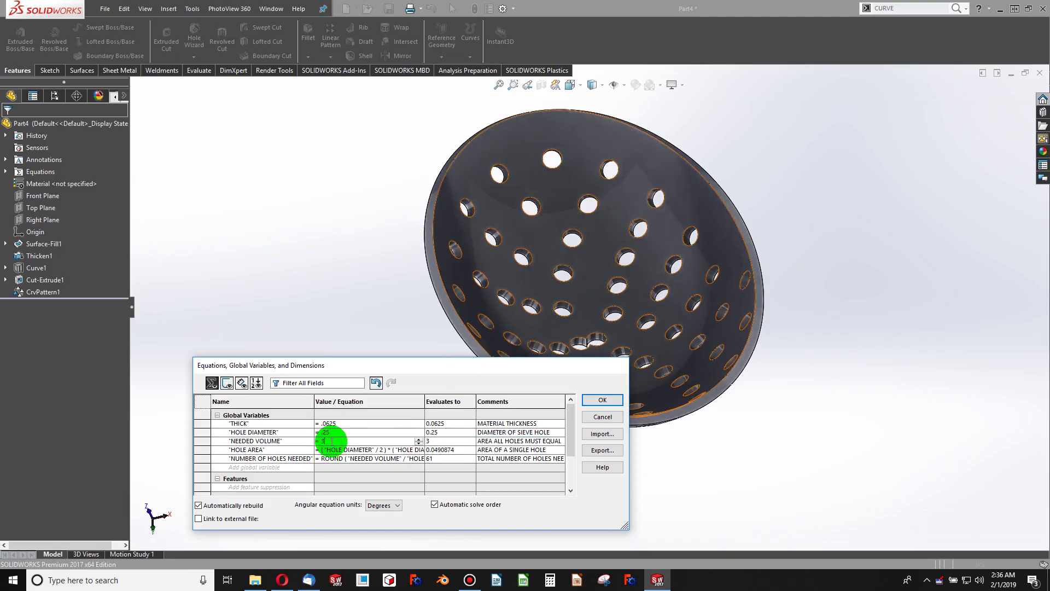
pyautogui.press('BackSpace')
pyautogui.write('2')
pyautogui.press('Return')
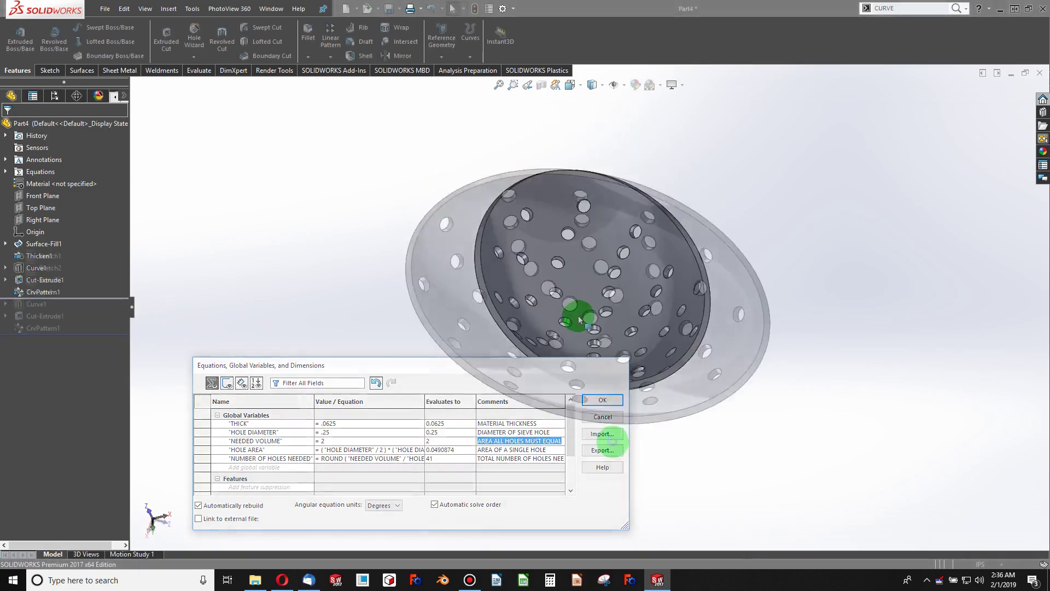
pyautogui.click(645, 376)
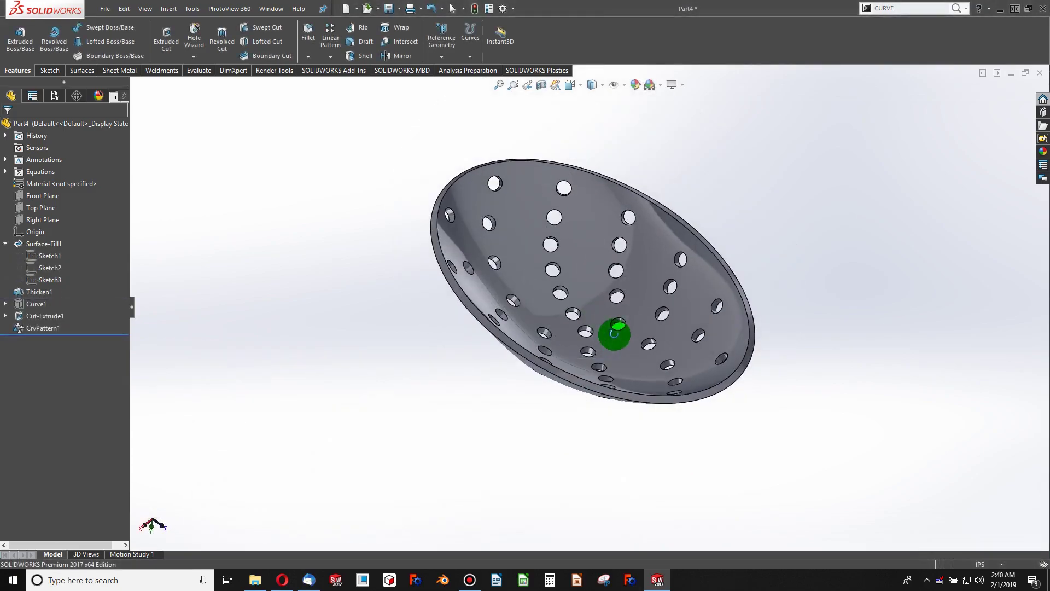
# Add a global variable HEIGHT equal to 4.5 with the comment HEIGHT / CURVATURE OF SIEVE and accept the equations.
pyautogui.rightClick(53, 173)
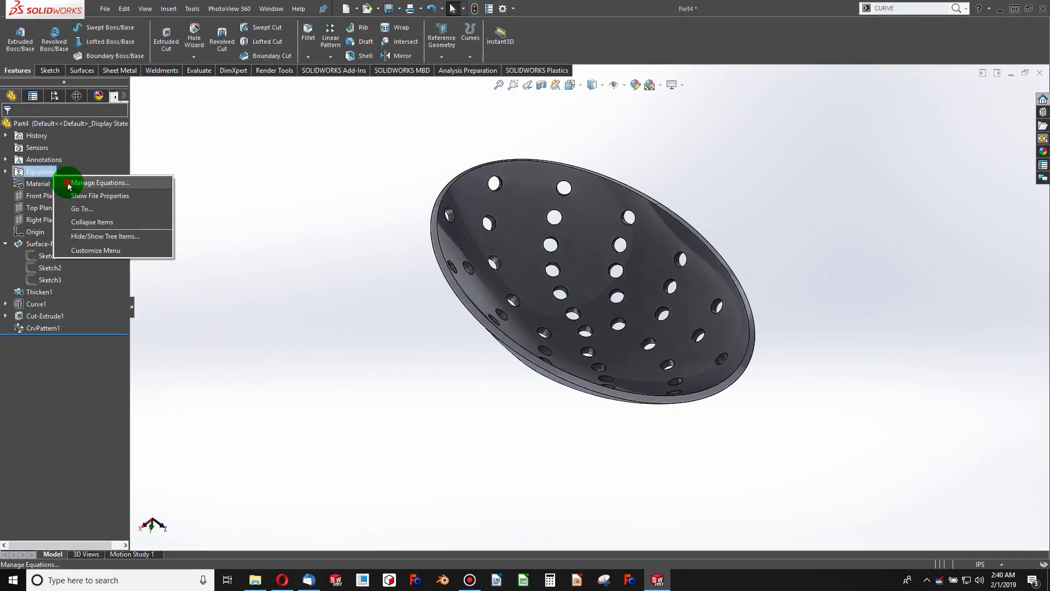
pyautogui.click(69, 184)
pyautogui.click(282, 452)
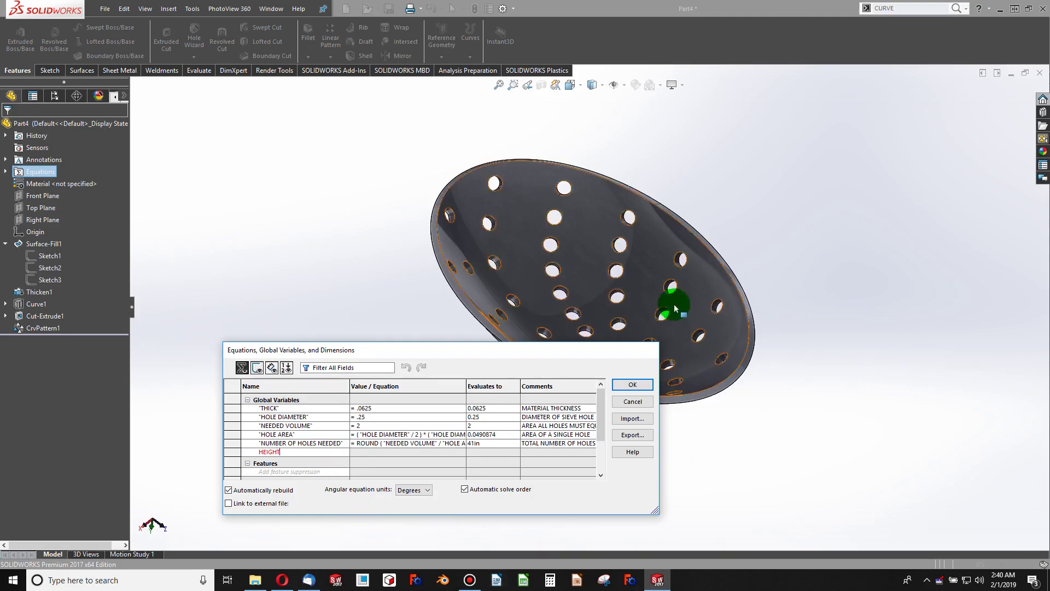
pyautogui.moveTo(677, 364); pyautogui.dragTo(447, 237, button='middle')
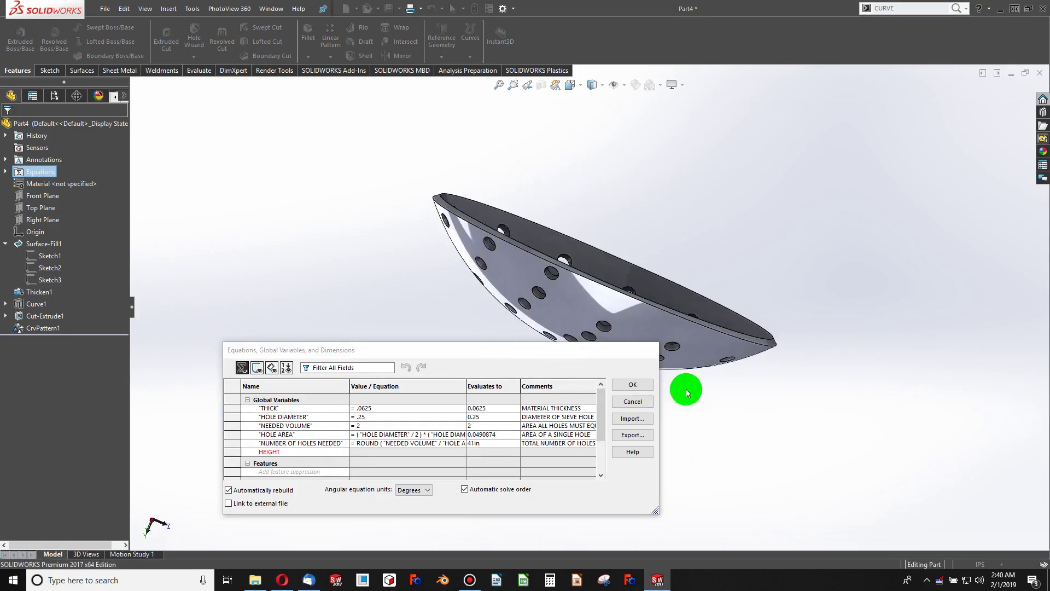
pyautogui.click(371, 452)
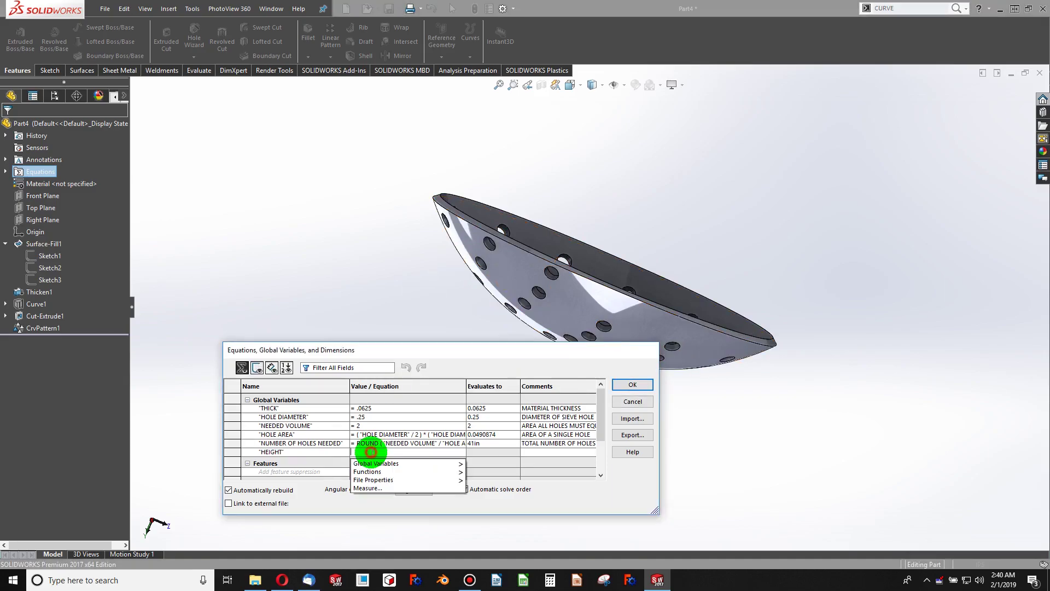
pyautogui.write('4.5')
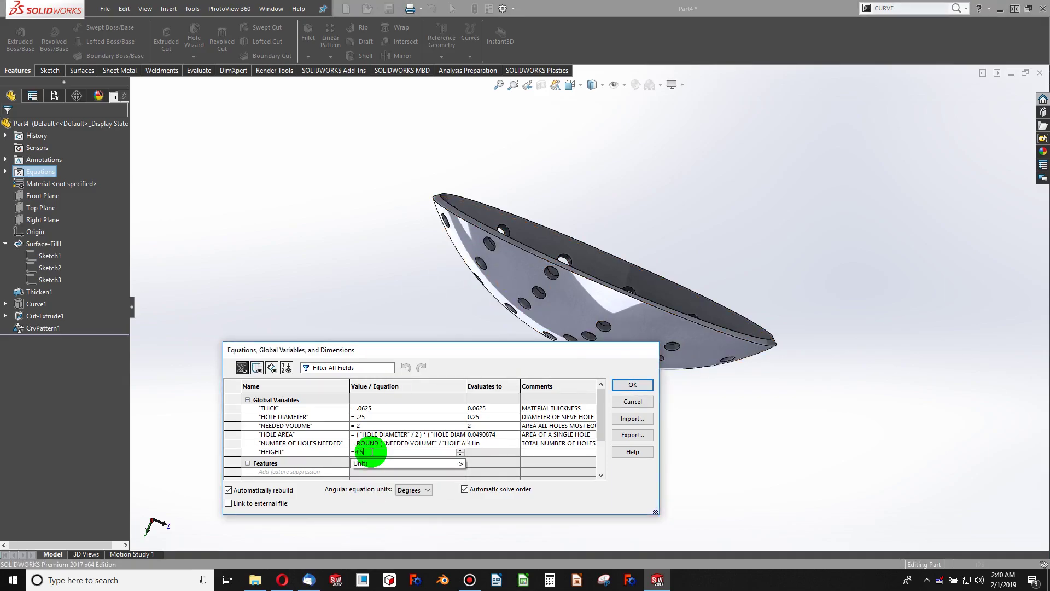
pyautogui.press('Tab')
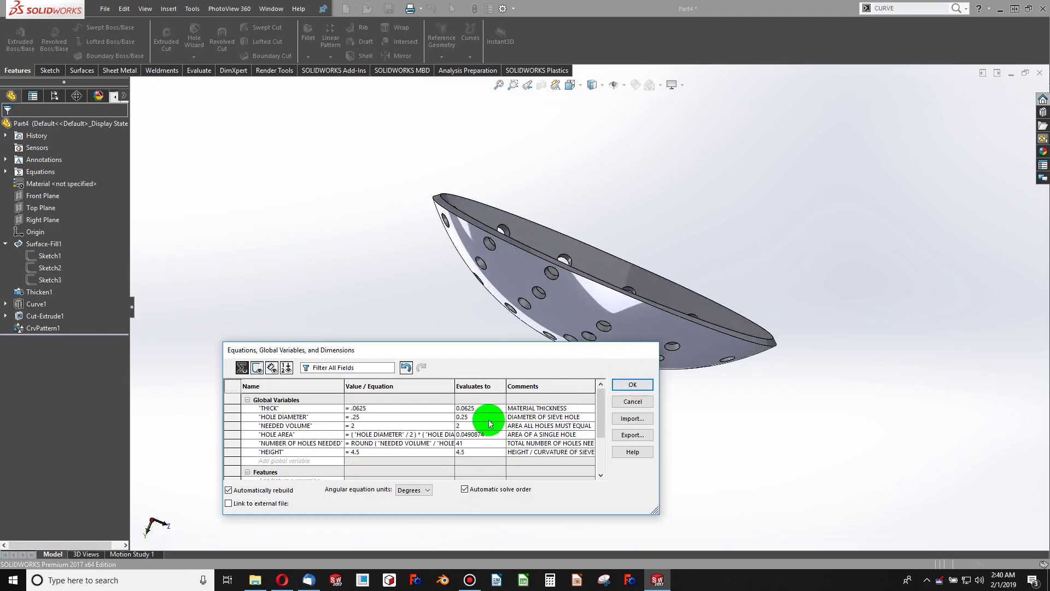
pyautogui.click(623, 387)
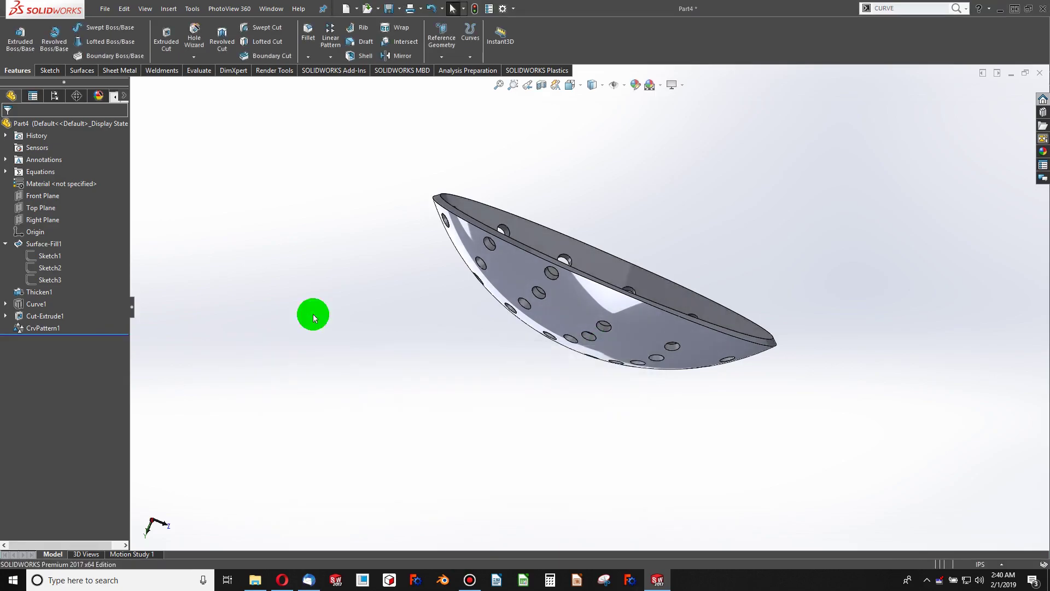
# Link the radius of the bowl's profile arc in Sketch2 to the HEIGHT global variable and rebuild the part.
pyautogui.rightClick(51, 269)
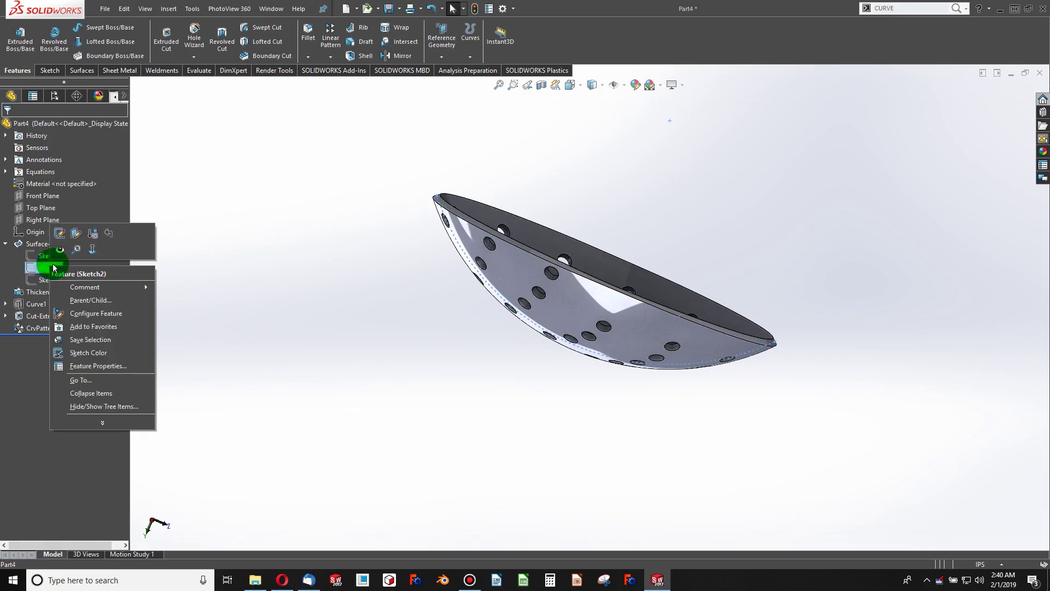
pyautogui.click(52, 235)
pyautogui.doubleClick(627, 254)
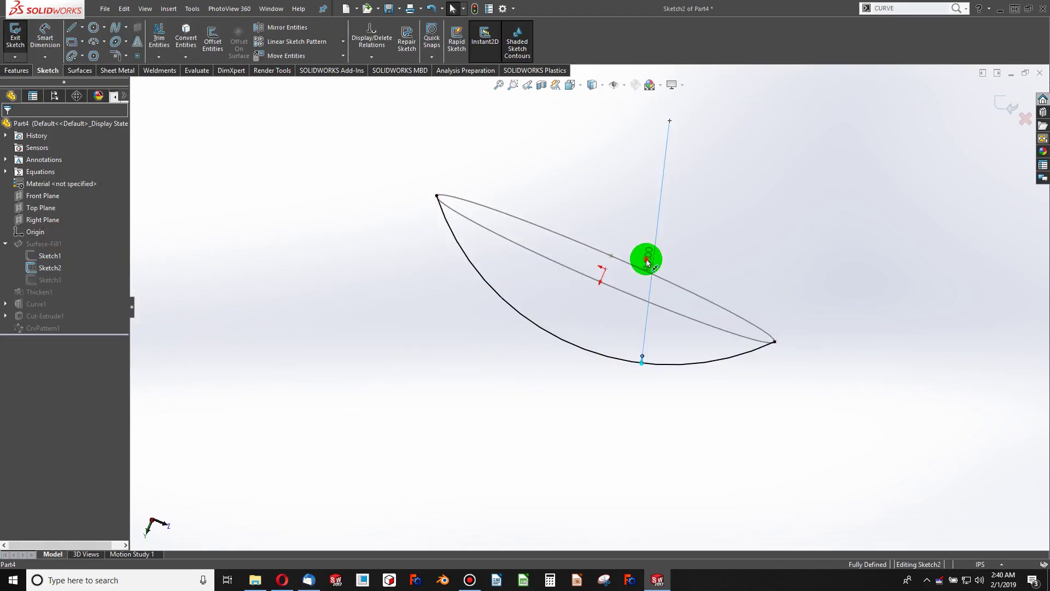
pyautogui.write('=')
pyautogui.press('Down')
pyautogui.press('Right')
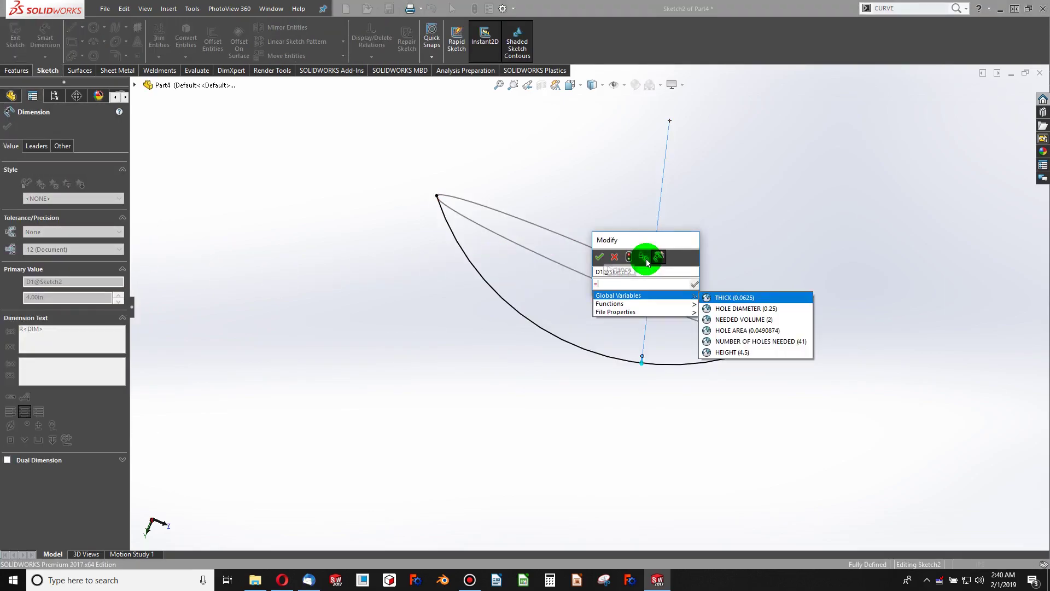
pyautogui.press('Down')
pyautogui.press('Down')
pyautogui.press('Down')
pyautogui.press('Down')
pyautogui.press('Down')
pyautogui.press('Return')
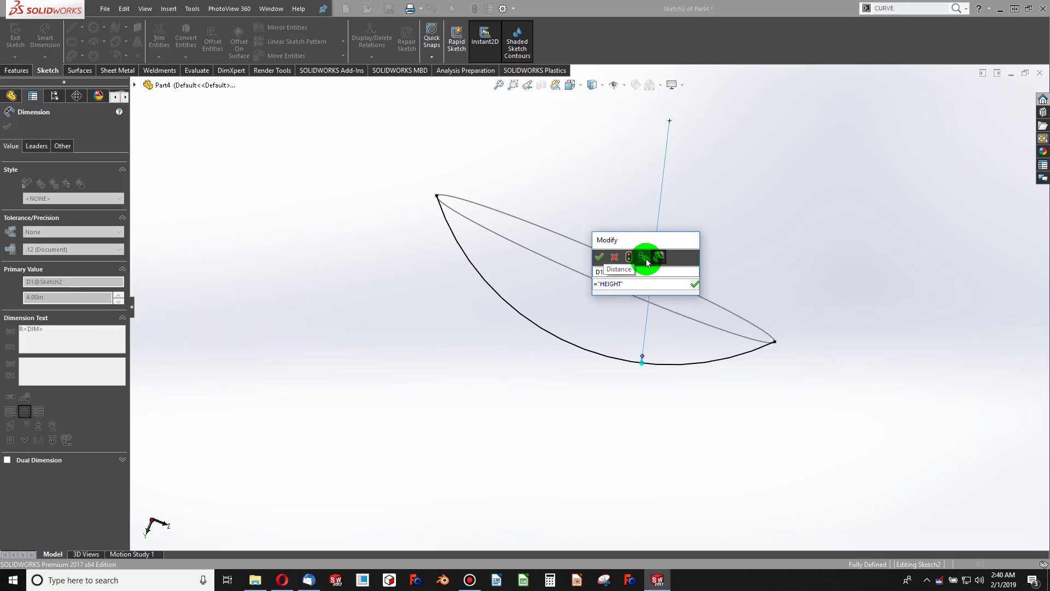
pyautogui.click(599, 257)
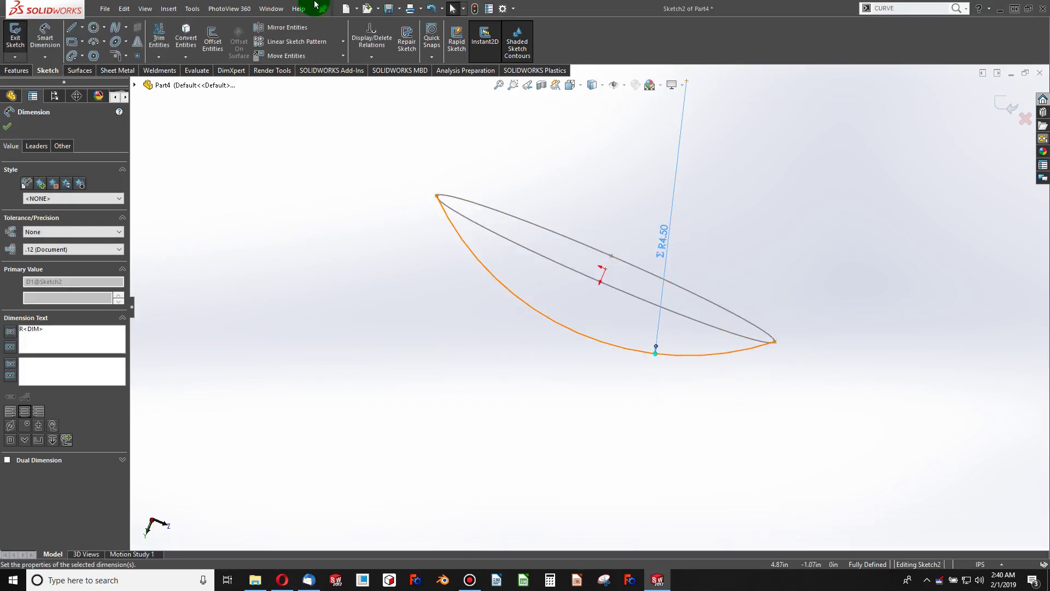
pyautogui.click(475, 8)
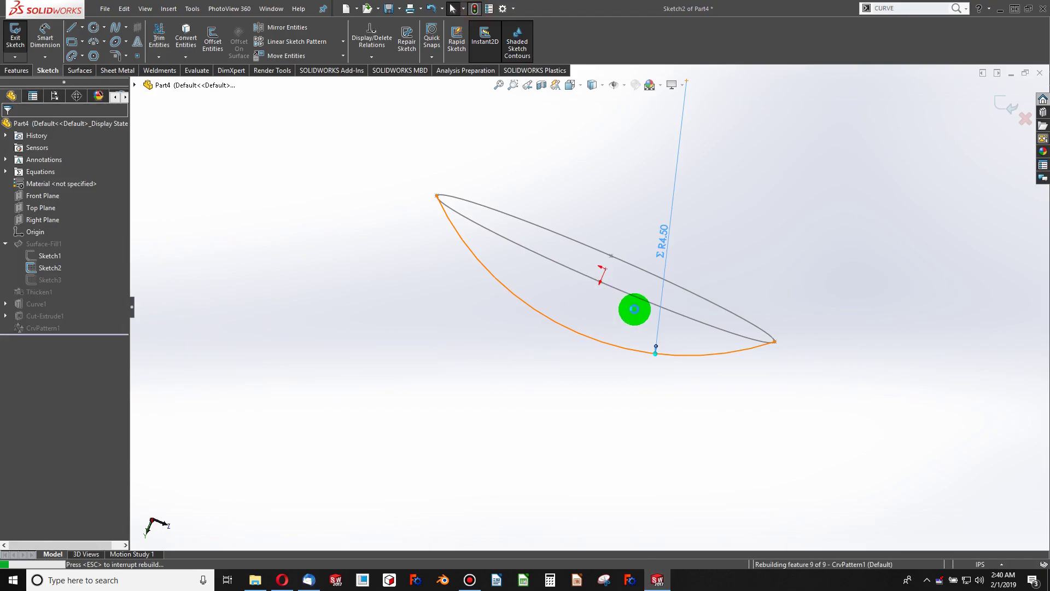
# Open the equations for editing and set the HEIGHT global variable to 5.
pyautogui.rightClick(44, 172)
pyautogui.click(77, 176)
pyautogui.doubleClick(362, 452)
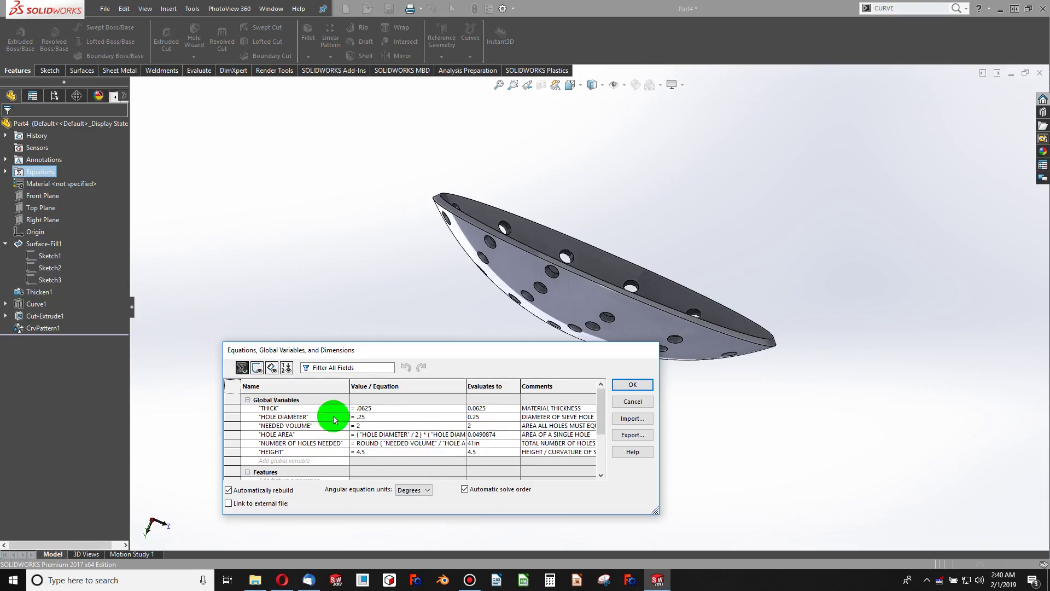
pyautogui.click(390, 455)
pyautogui.press('BackSpace')
pyautogui.press('BackSpace')
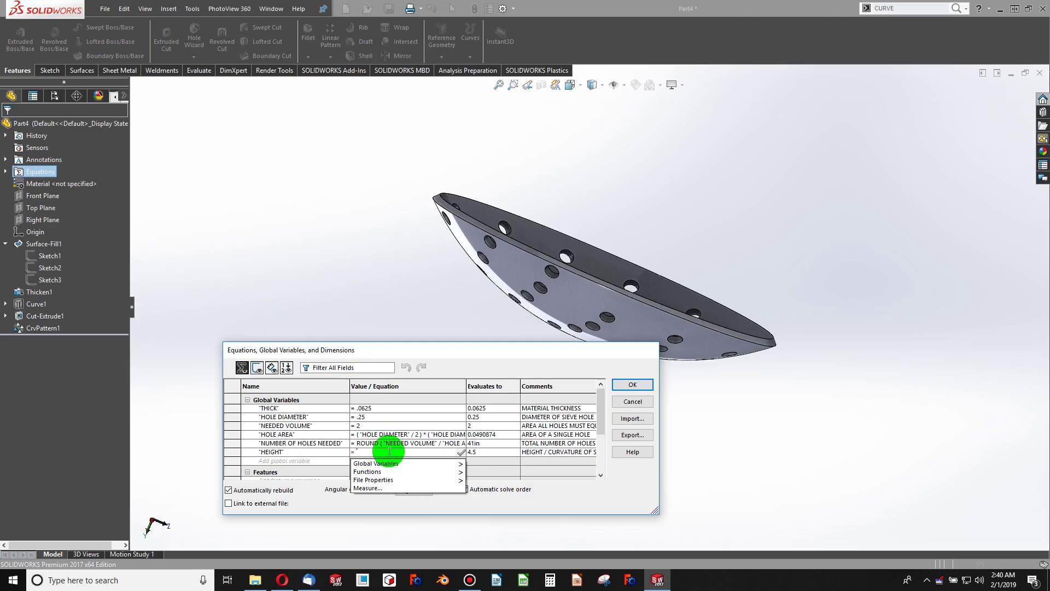
pyautogui.write('5')
pyautogui.press('Return')
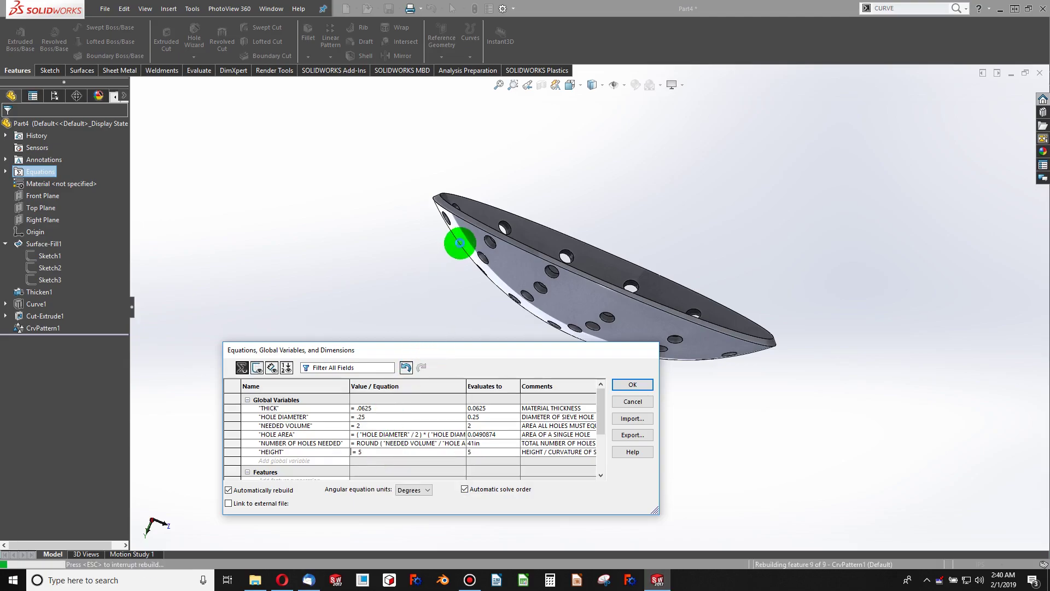
# Set the HEIGHT global variable to 3.75 and inspect the inside of the bowl.
pyautogui.click(390, 452)
pyautogui.press('BackSpace')
pyautogui.write('3.75')
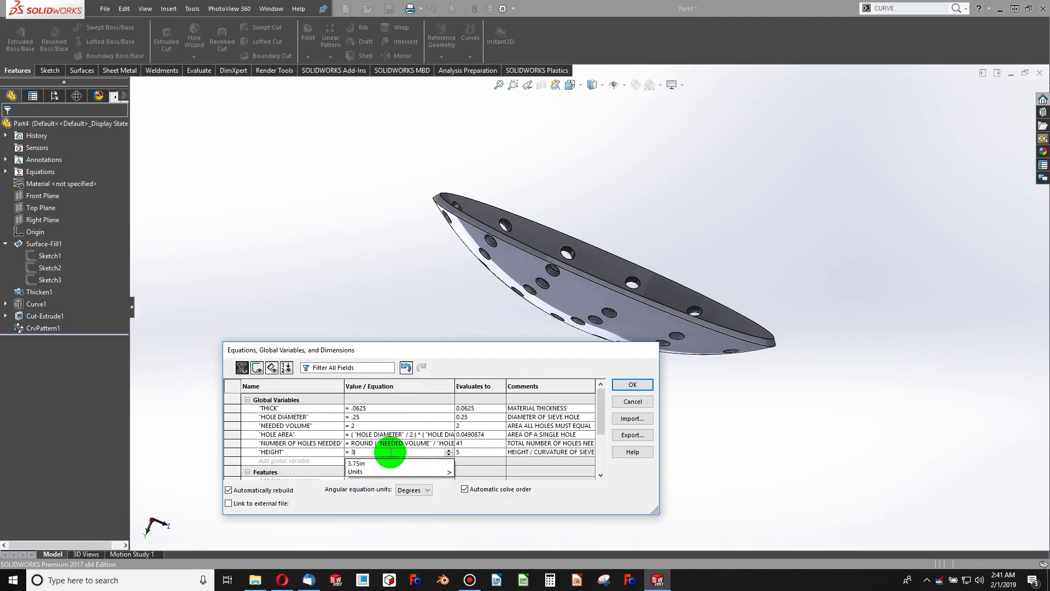
pyautogui.press('Return')
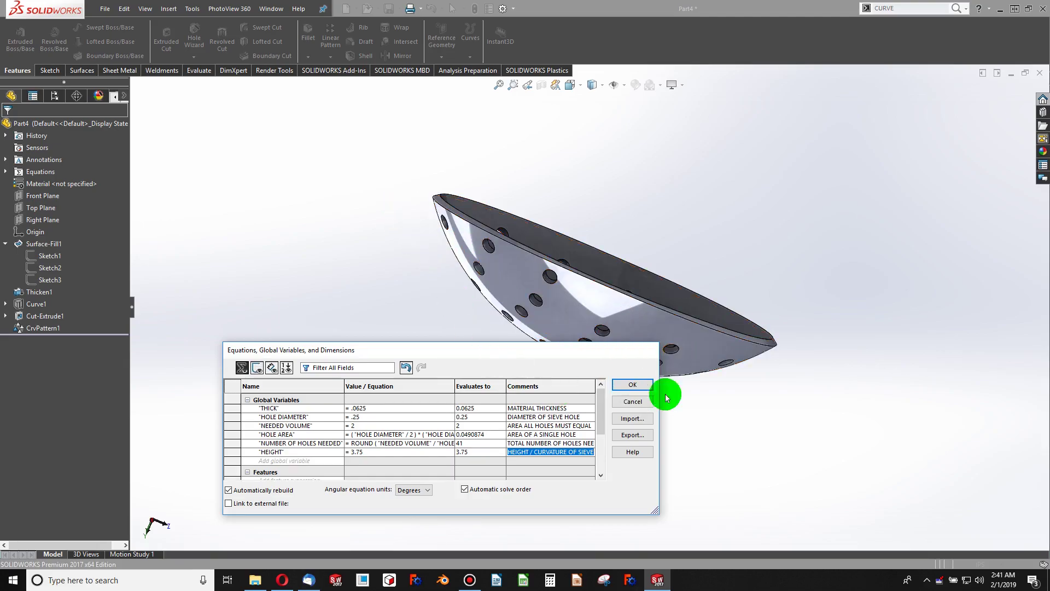
pyautogui.moveTo(552, 336); pyautogui.dragTo(530, 347, button='middle')
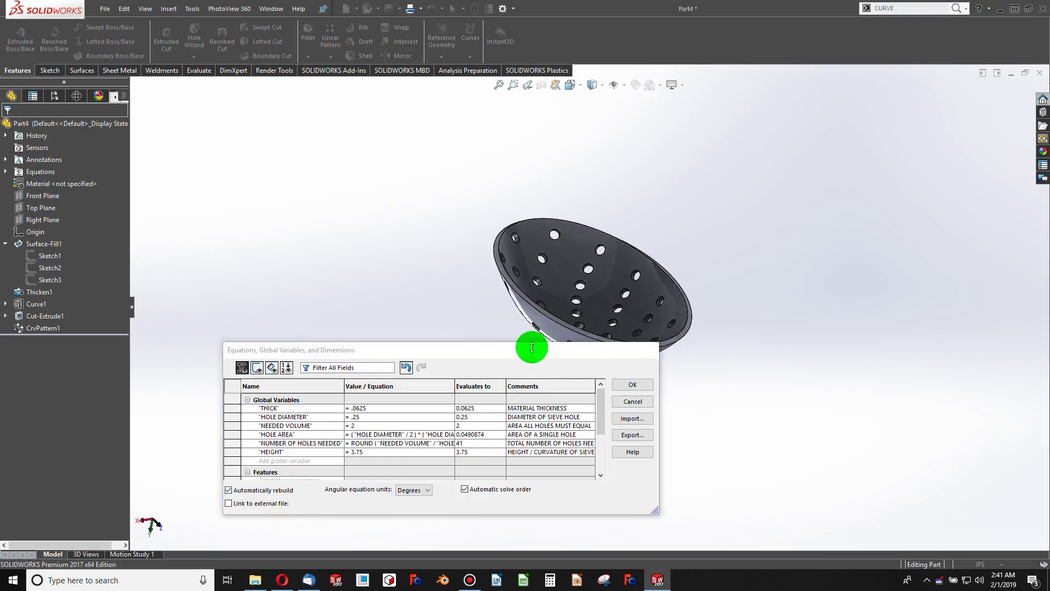
pyautogui.moveTo(581, 291); pyautogui.dragTo(492, 347, button='middle')
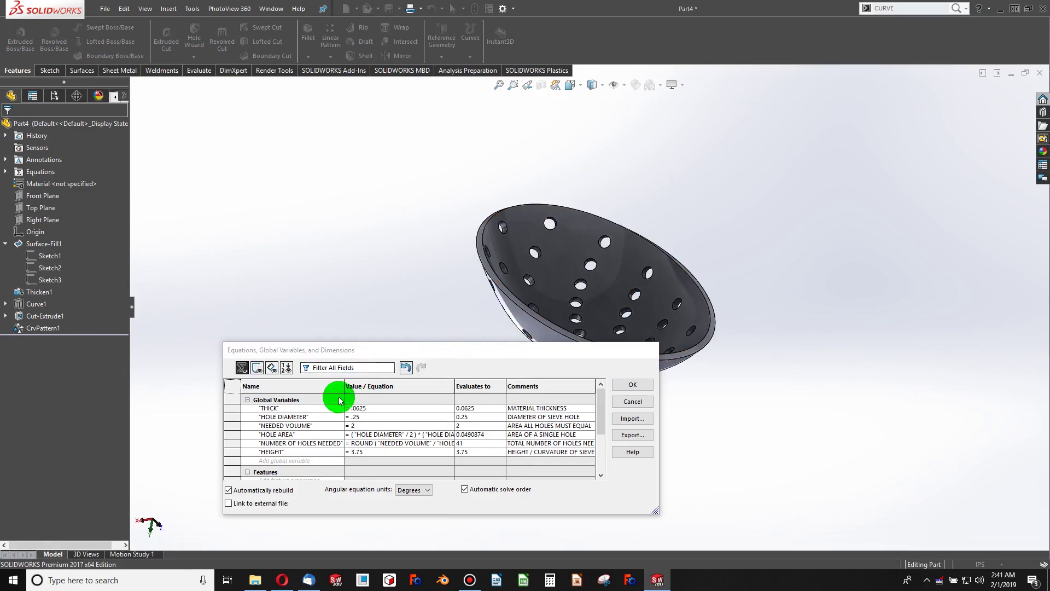
pyautogui.click(351, 408)
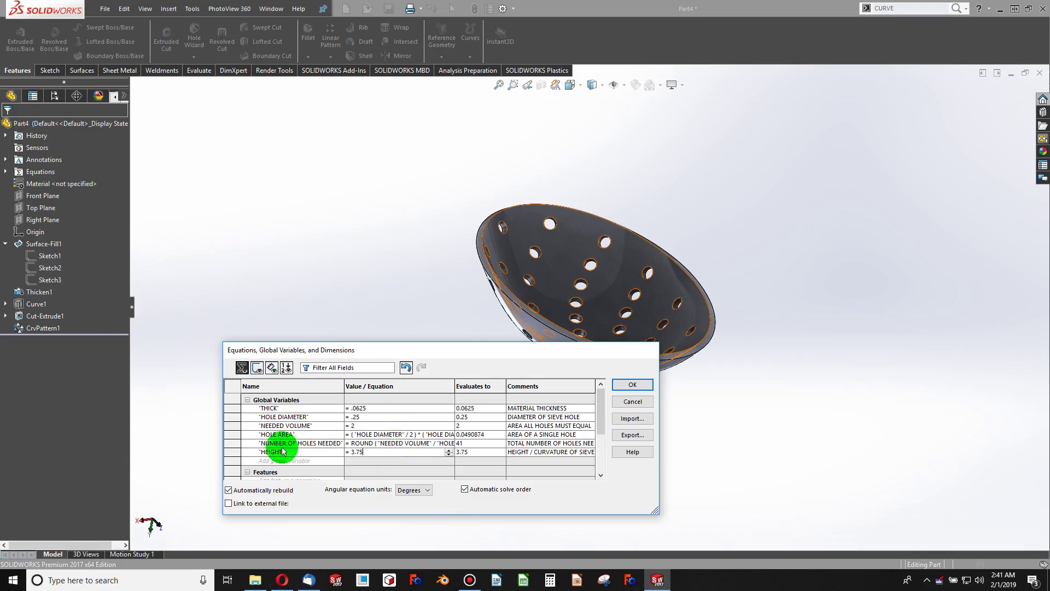
pyautogui.click(238, 451)
pyautogui.click(232, 385)
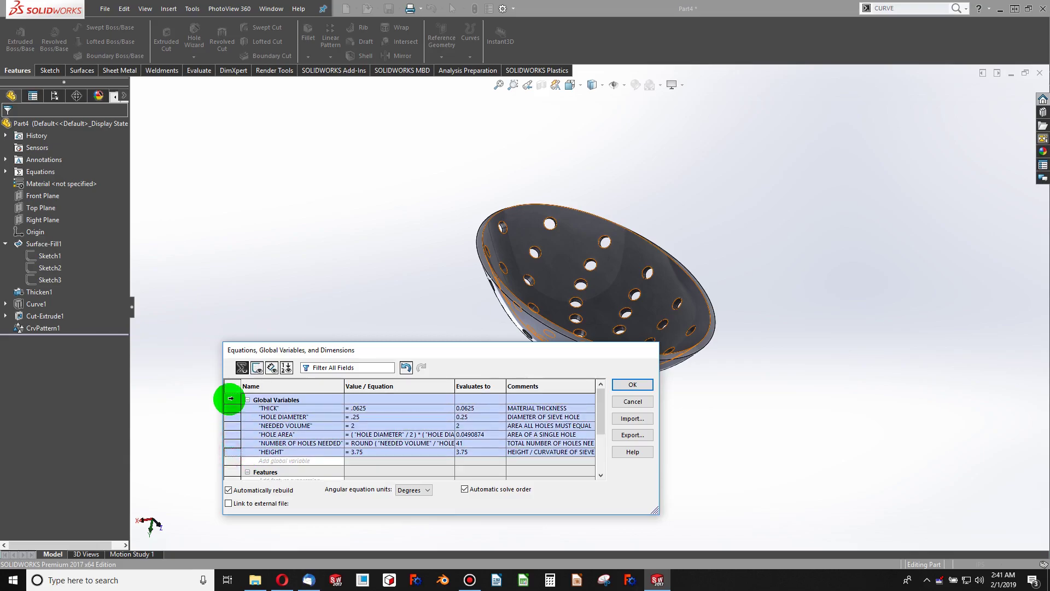
pyautogui.click(229, 452)
pyautogui.keyDown('shift'); pyautogui.click(229, 461); pyautogui.keyUp('shift')
pyautogui.click(248, 437)
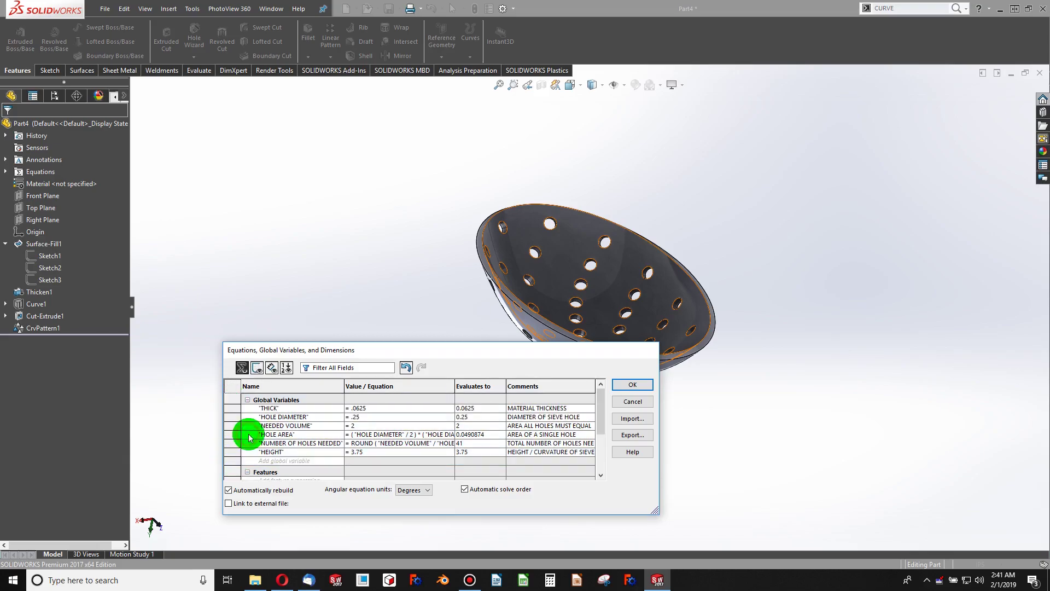
# Turn off automatic solve order and move the HEIGHT variable directly above HOLE AREA in the ordered equation list.
pyautogui.click(464, 489)
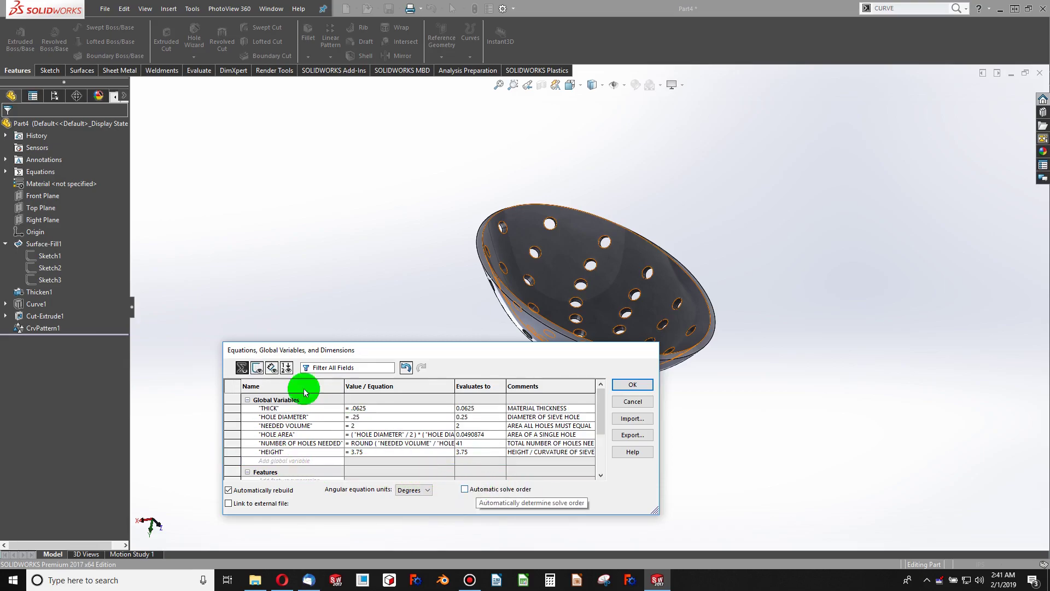
pyautogui.click(286, 367)
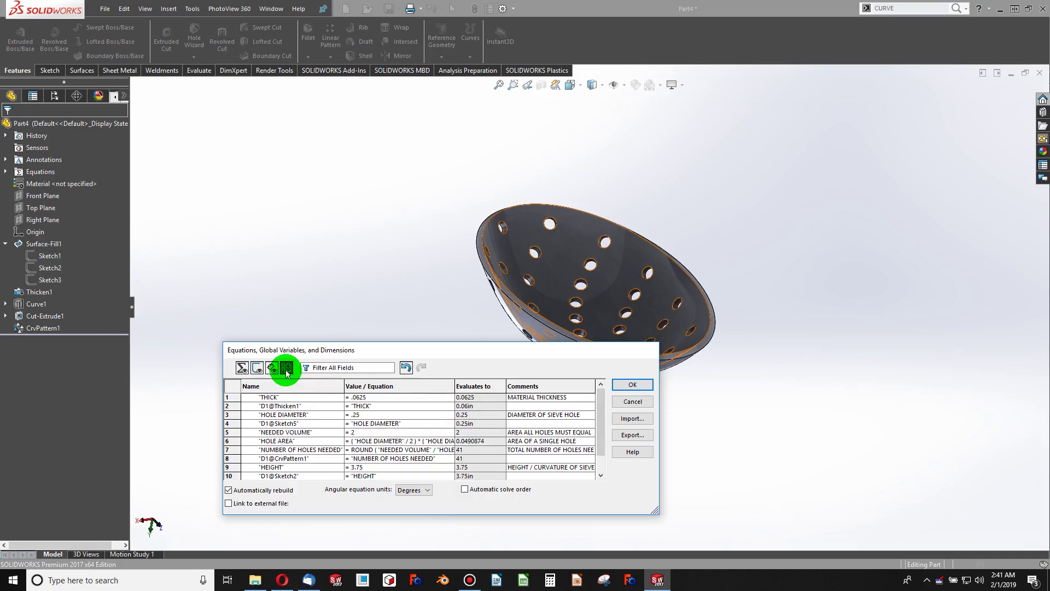
pyautogui.scroll(-1, 296, 409)
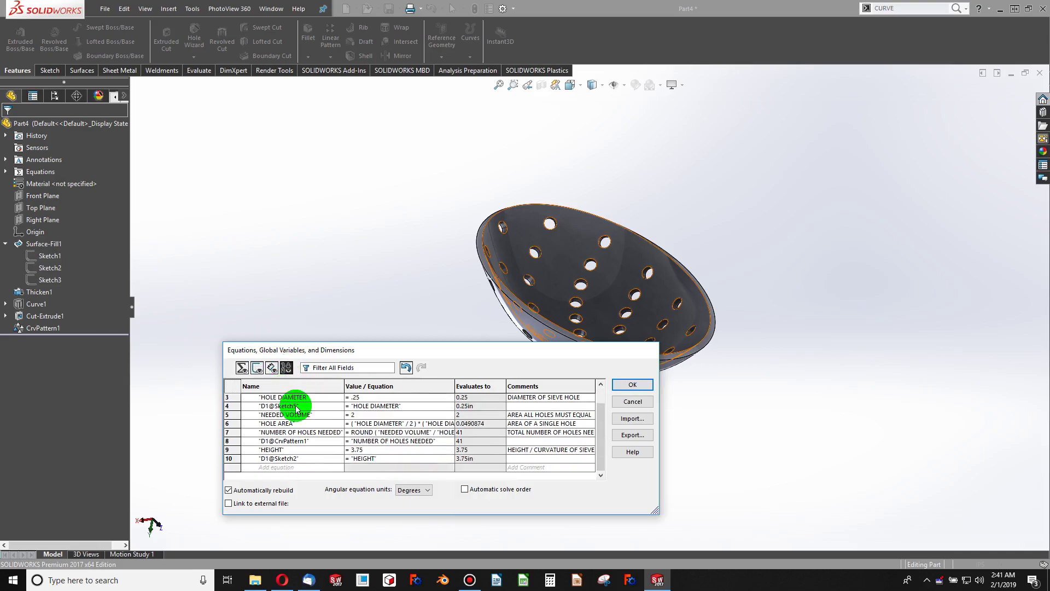
pyautogui.click(228, 450)
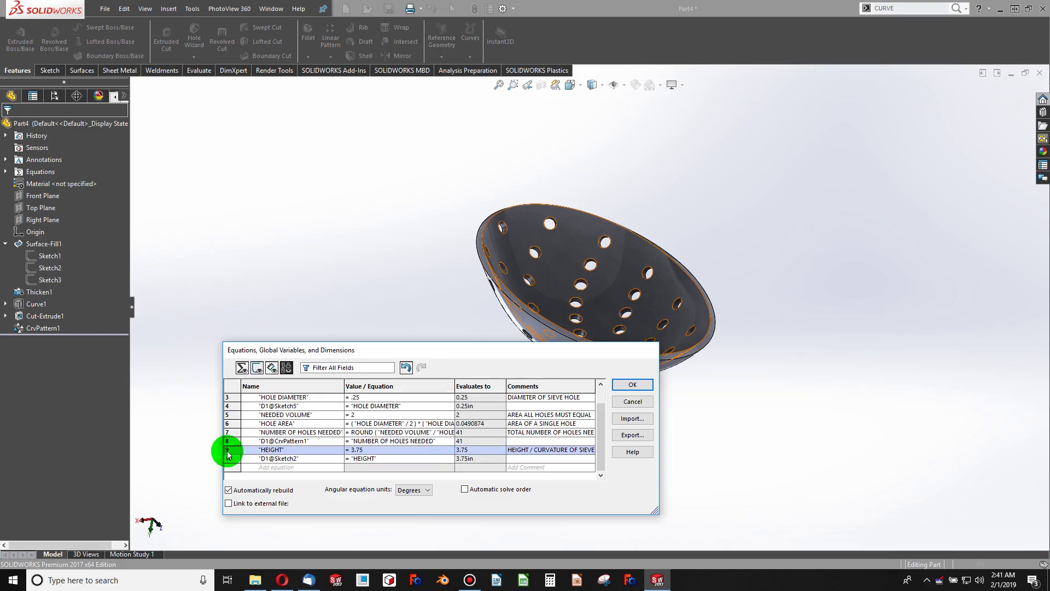
pyautogui.moveTo(228, 451); pyautogui.dragTo(230, 421)
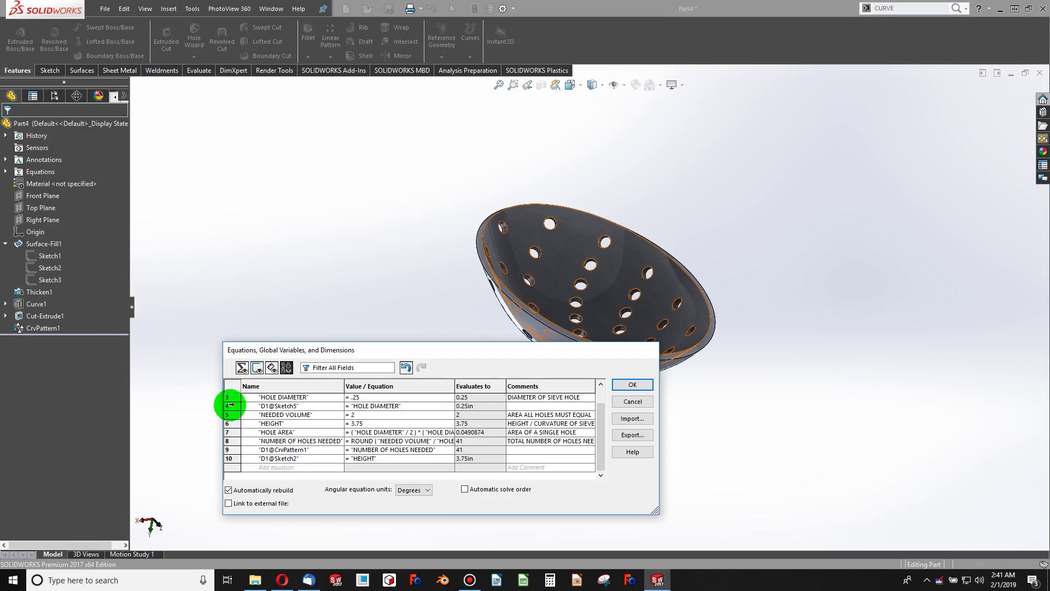
# Move the D1@Sketch5 equation directly below HOLE AREA in the solve order and accept the equations.
pyautogui.click(229, 406)
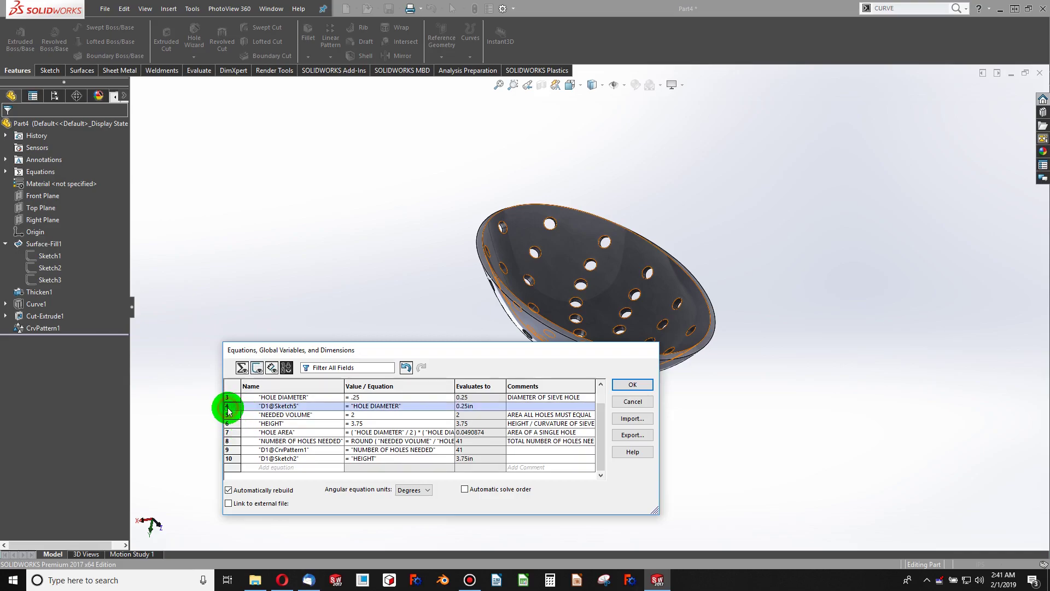
pyautogui.moveTo(228, 412); pyautogui.dragTo(229, 436)
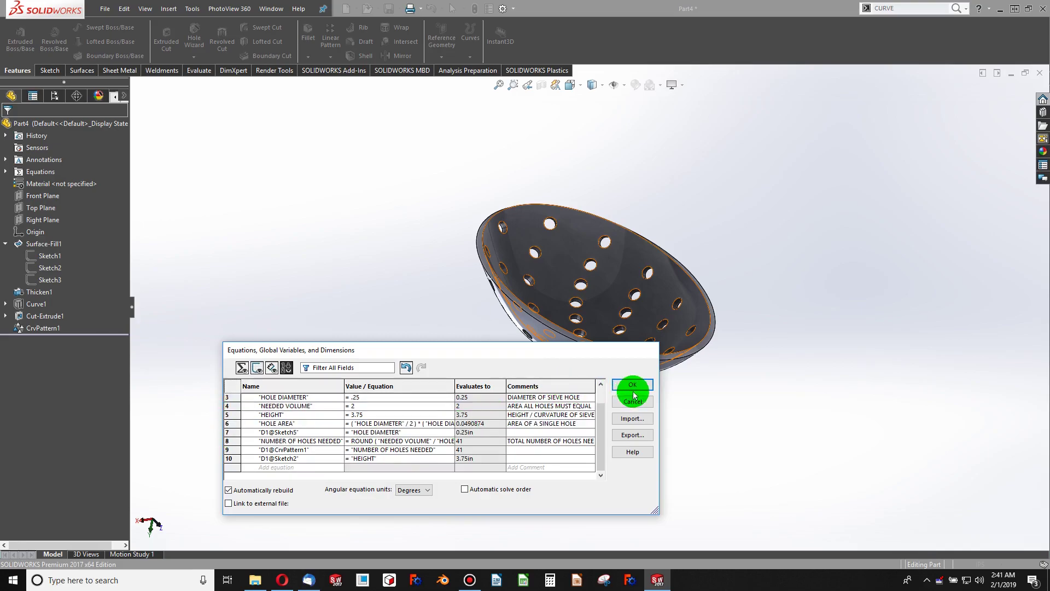
pyautogui.click(241, 368)
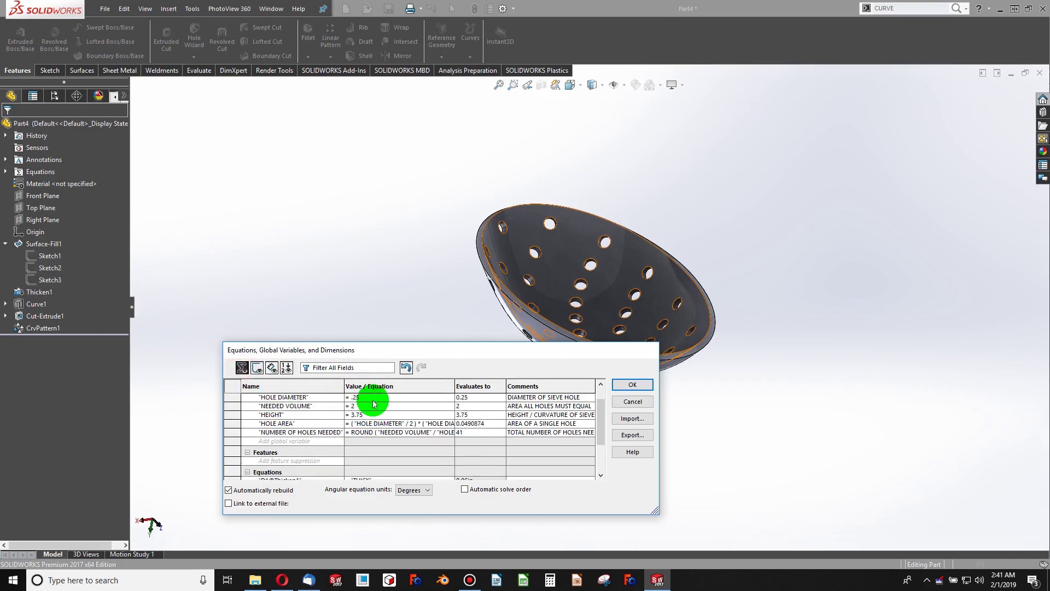
pyautogui.click(635, 385)
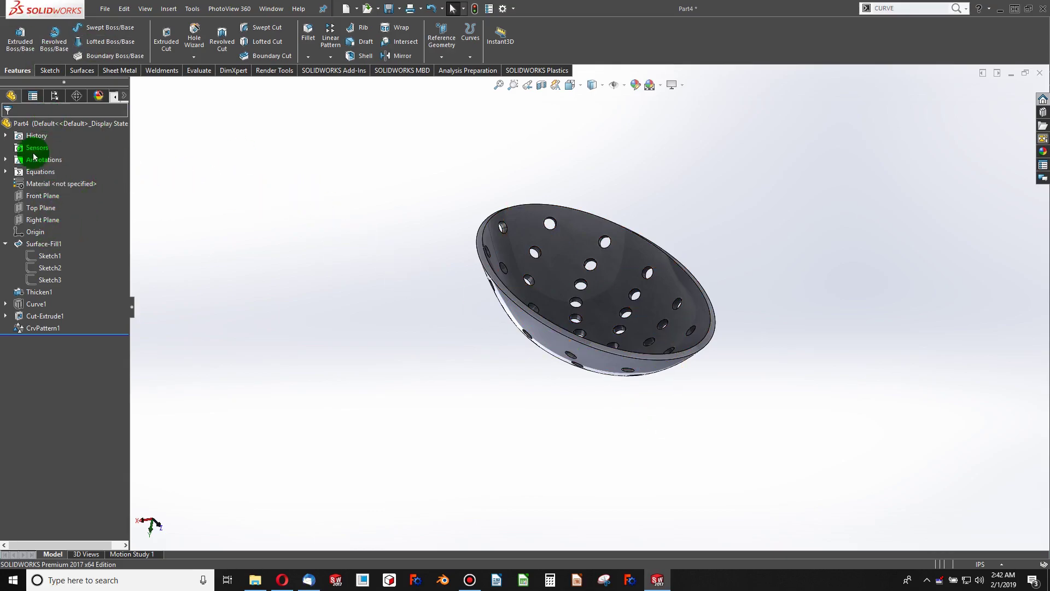
# Create a reference plane parallel to the Top Plane at an offset of 0.80 in.
pyautogui.click(432, 47)
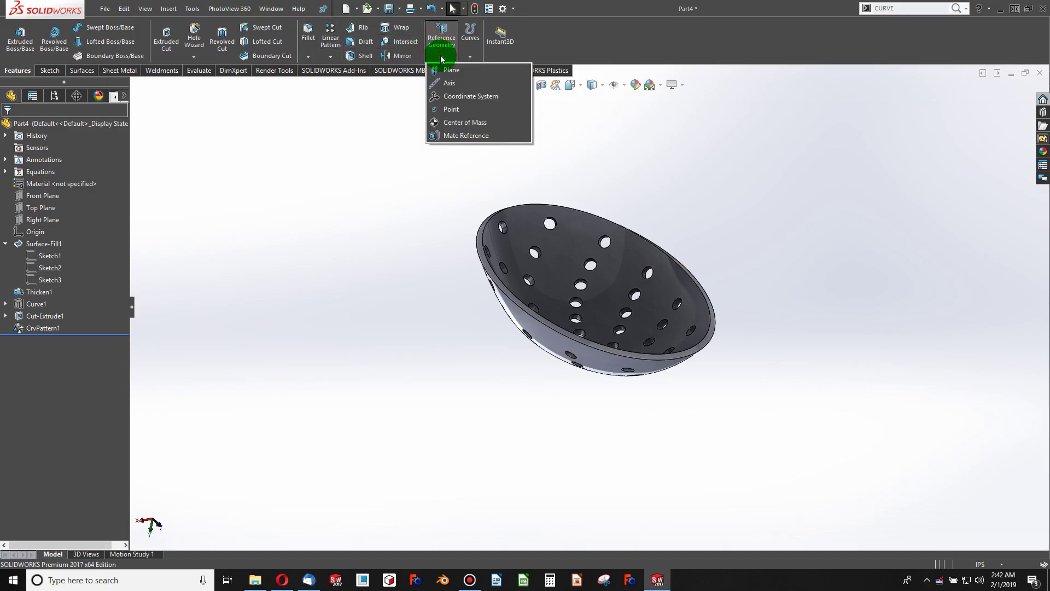
pyautogui.click(444, 75)
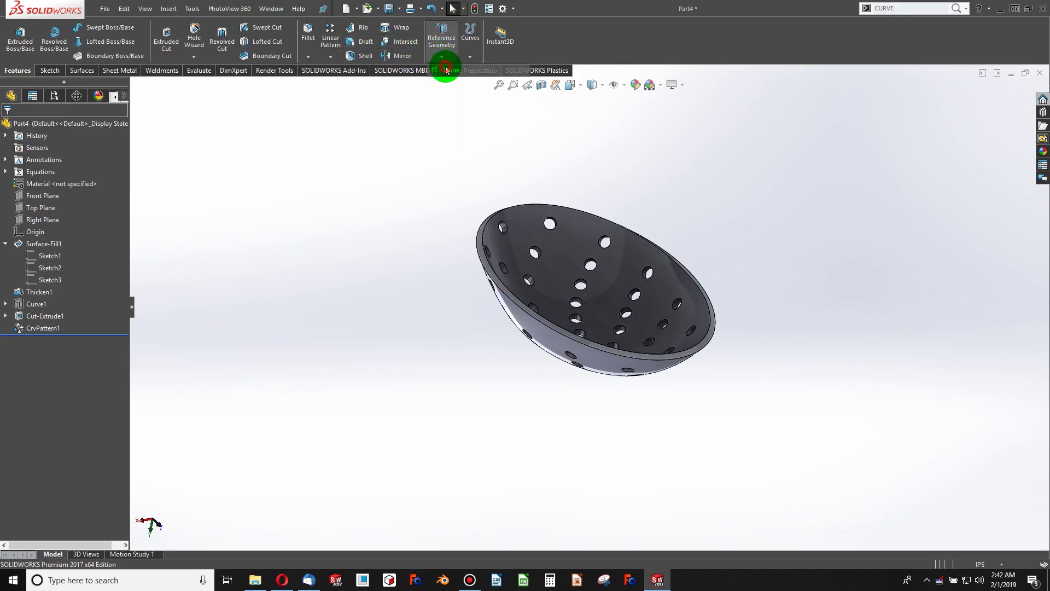
pyautogui.click(135, 85)
pyautogui.click(175, 169)
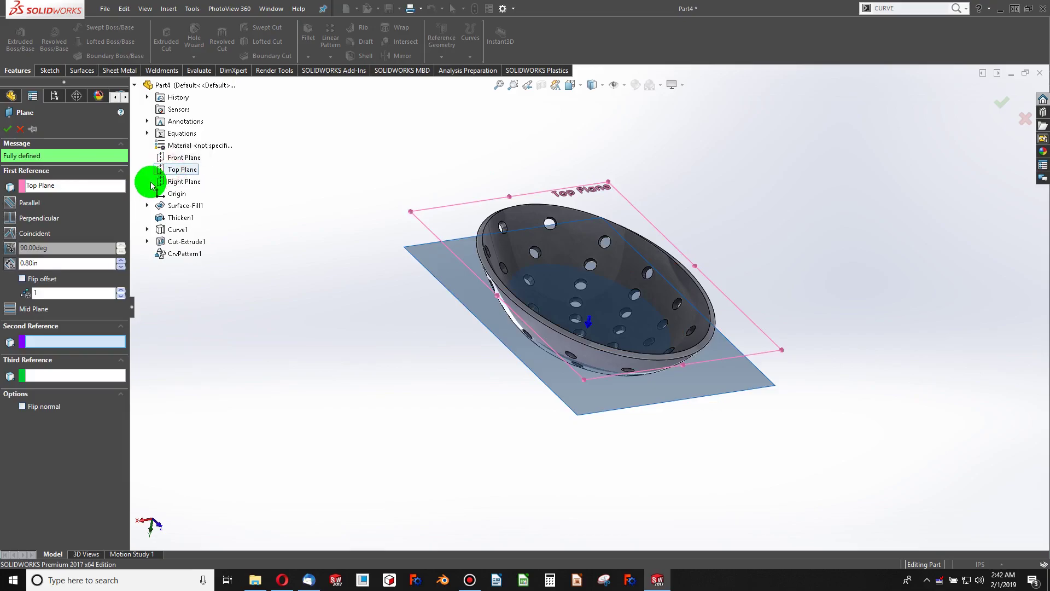
pyautogui.click(44, 265)
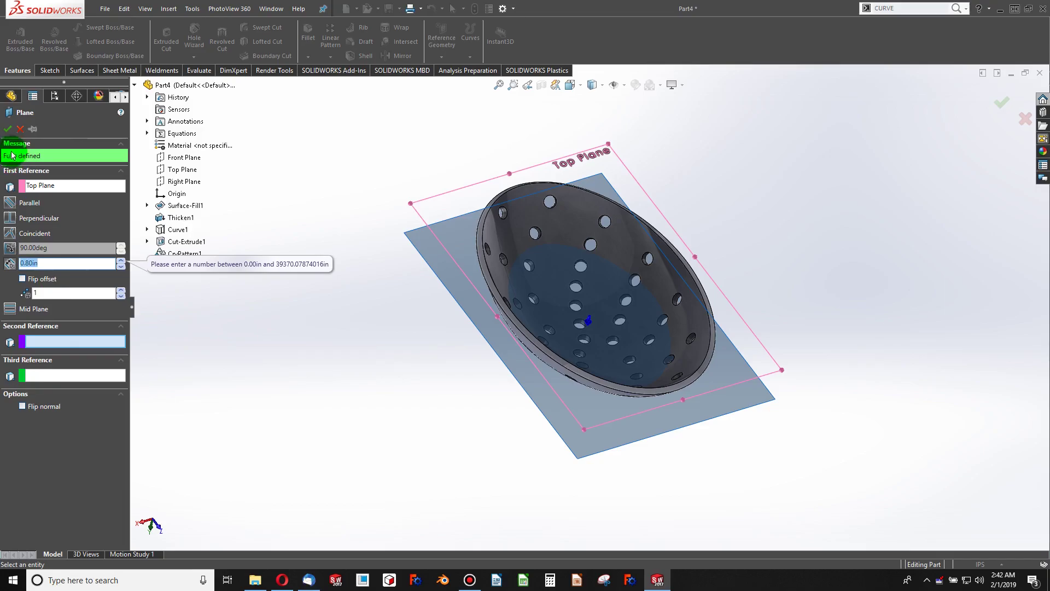
pyautogui.click(9, 129)
# Link the new reference plane's offset distance to the NEEDED VOLUME global variable.
pyautogui.moveTo(326, 291); pyautogui.dragTo(420, 318, button='middle')
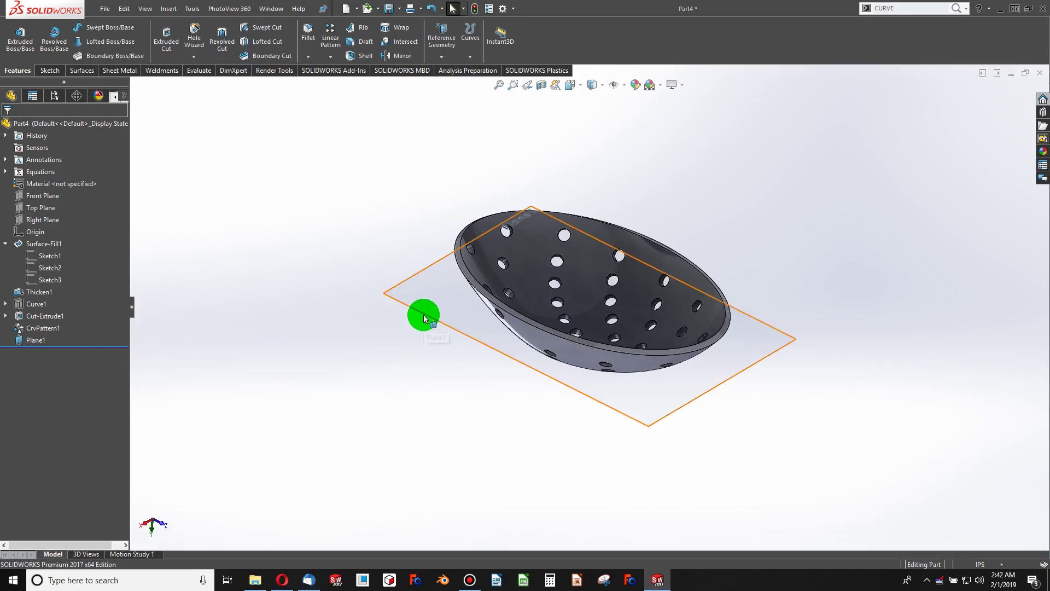
pyautogui.click(424, 316)
pyautogui.click(568, 307)
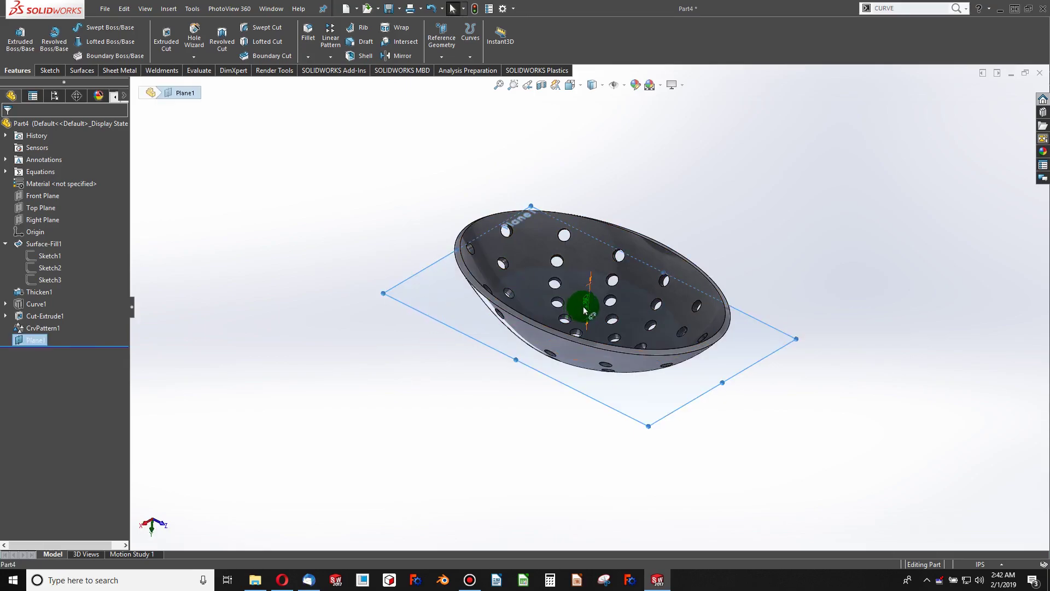
pyautogui.doubleClick(586, 309)
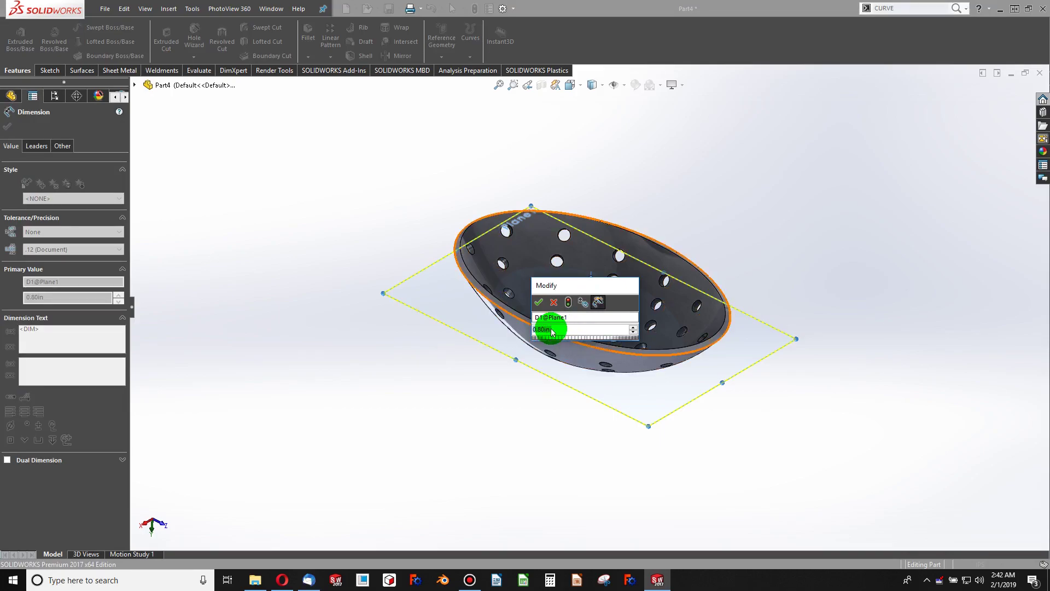
pyautogui.write('=')
pyautogui.press('Right')
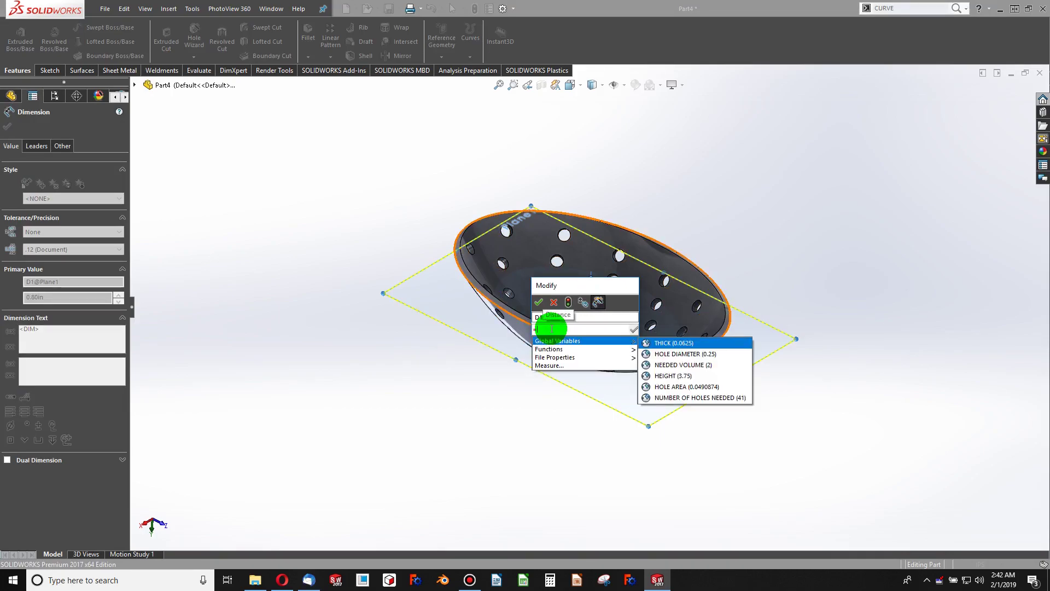
pyautogui.press('Down')
pyautogui.press('Down')
pyautogui.press('Return')
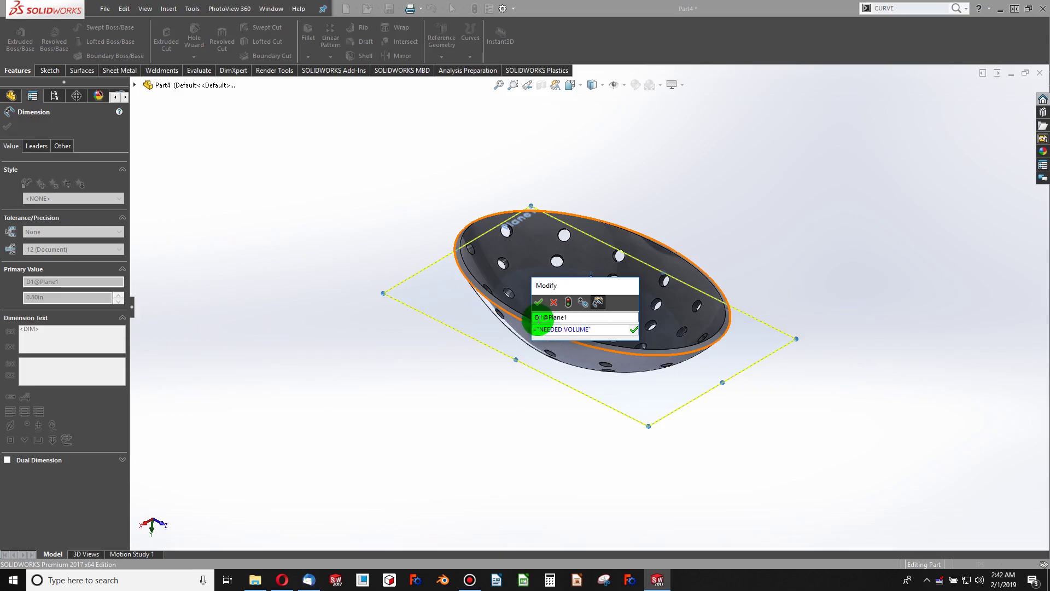
pyautogui.click(538, 304)
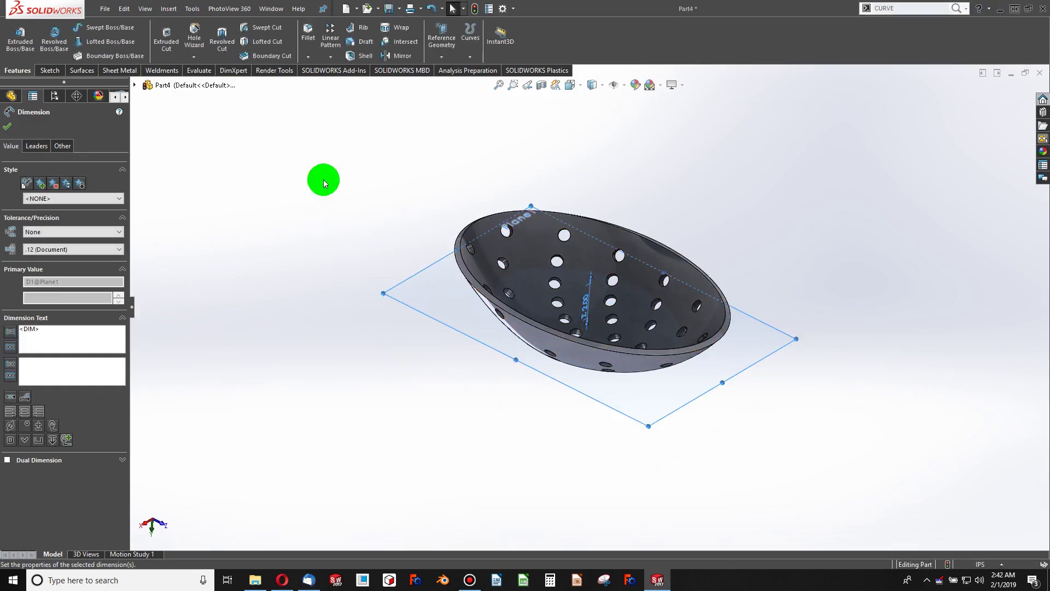
# Rebuild the model and hide the new reference plane offset from the Top Plane.
pyautogui.click(474, 8)
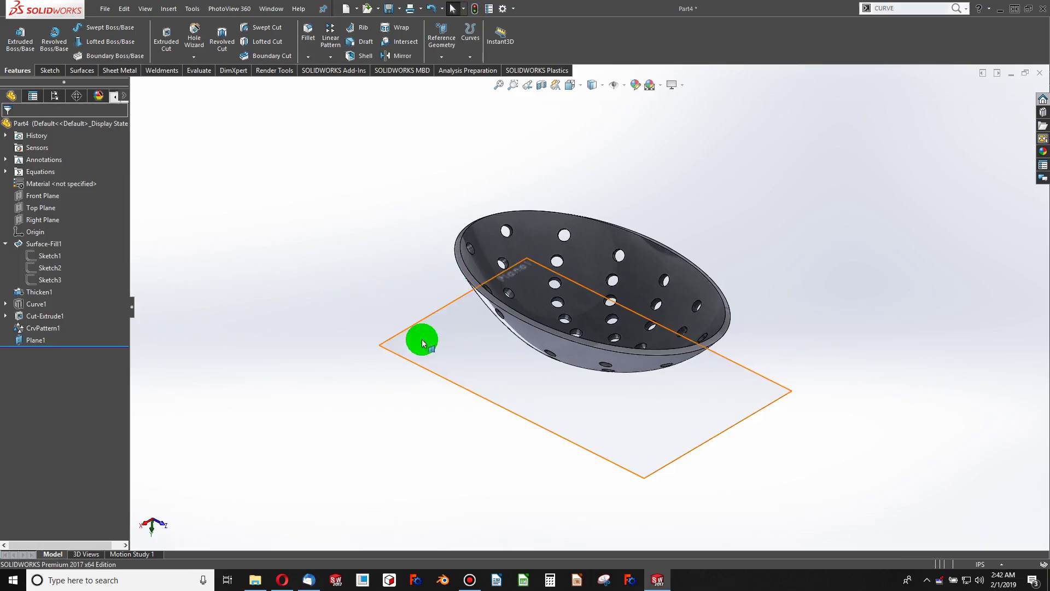
pyautogui.rightClick(488, 334)
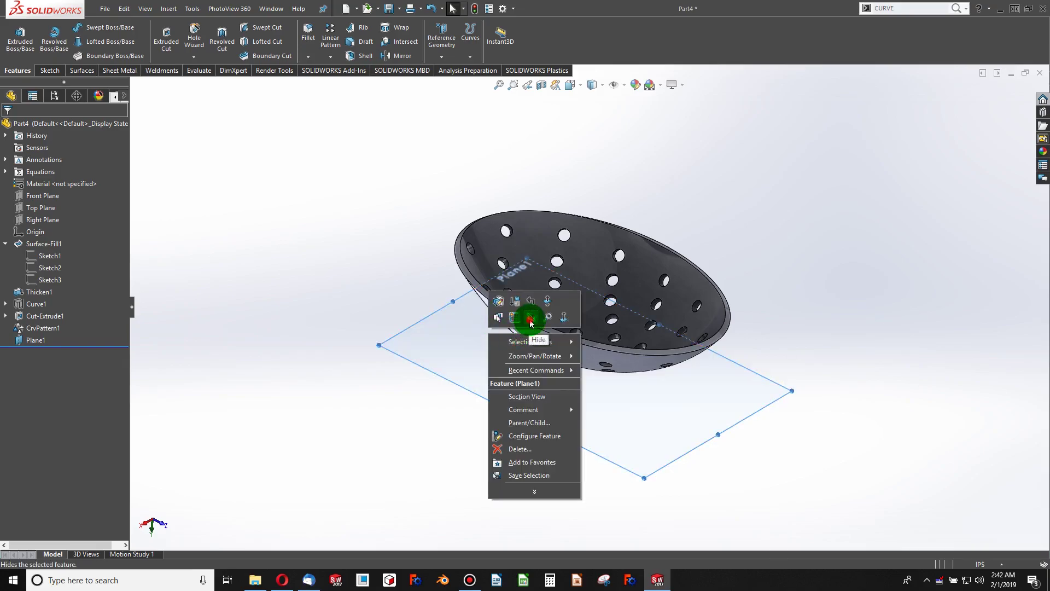
pyautogui.click(535, 314)
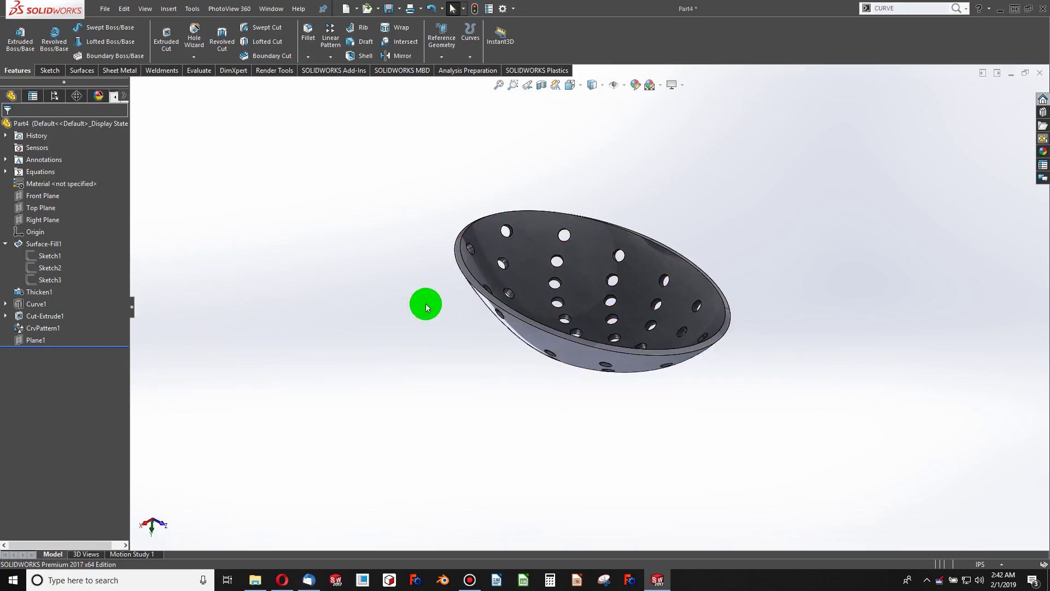
# Set the HOLE DIAMETER global variable to .1 and move the equations dialog clear of the bowl.
pyautogui.moveTo(427, 307); pyautogui.dragTo(378, 248, button='middle')
pyautogui.hotkey('ctrl', '7')
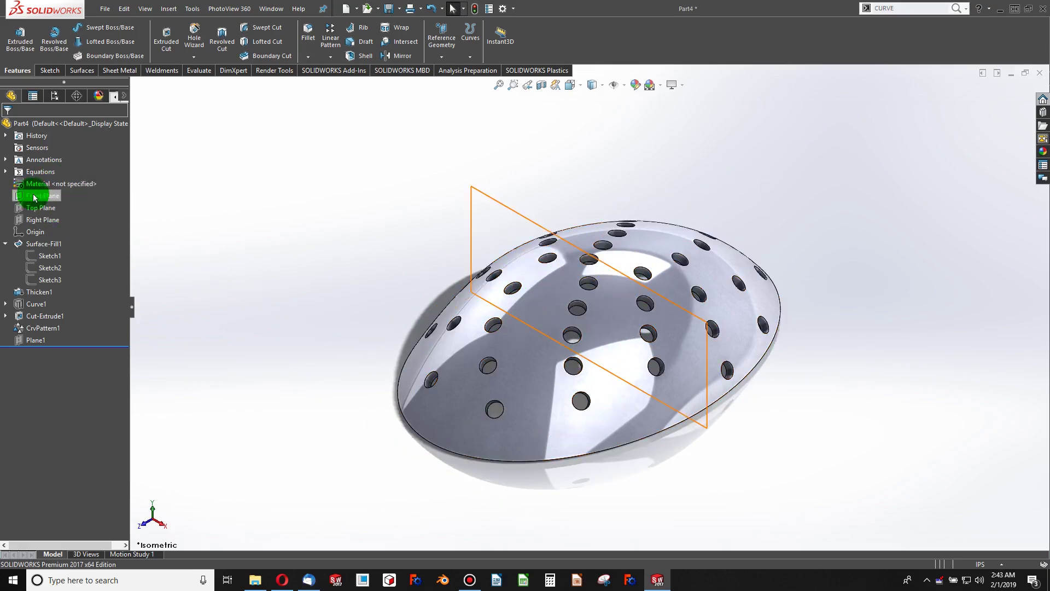
pyautogui.rightClick(39, 172)
pyautogui.click(47, 177)
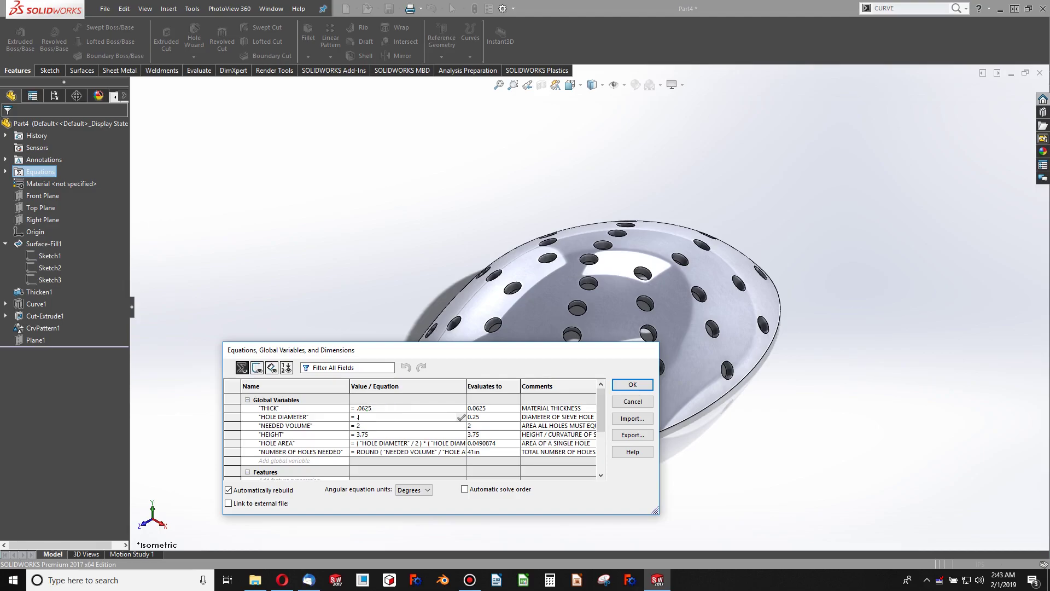
pyautogui.write('1')
pyautogui.press('Return')
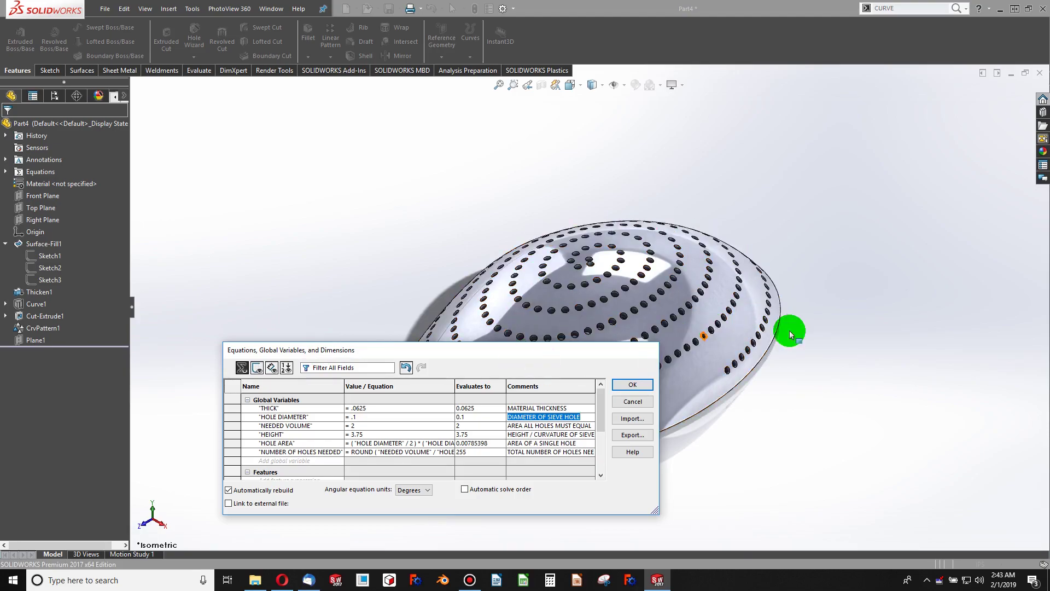
pyautogui.moveTo(340, 350); pyautogui.dragTo(648, 99)
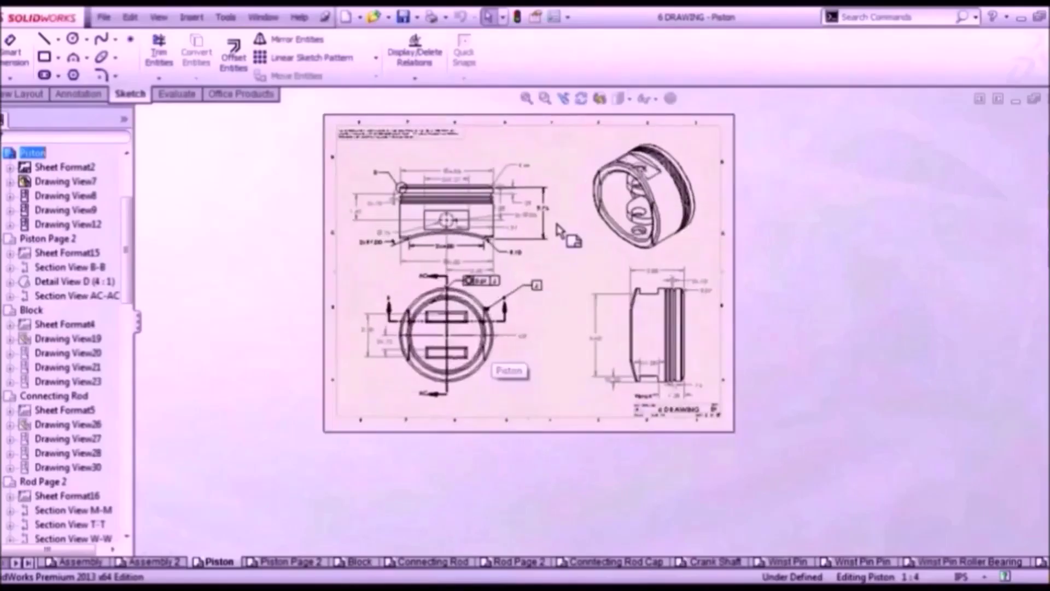
pyautogui.scroll(-2, 558, 229)
pyautogui.scroll(2, 564, 243)
pyautogui.scroll(-2, 563, 242)
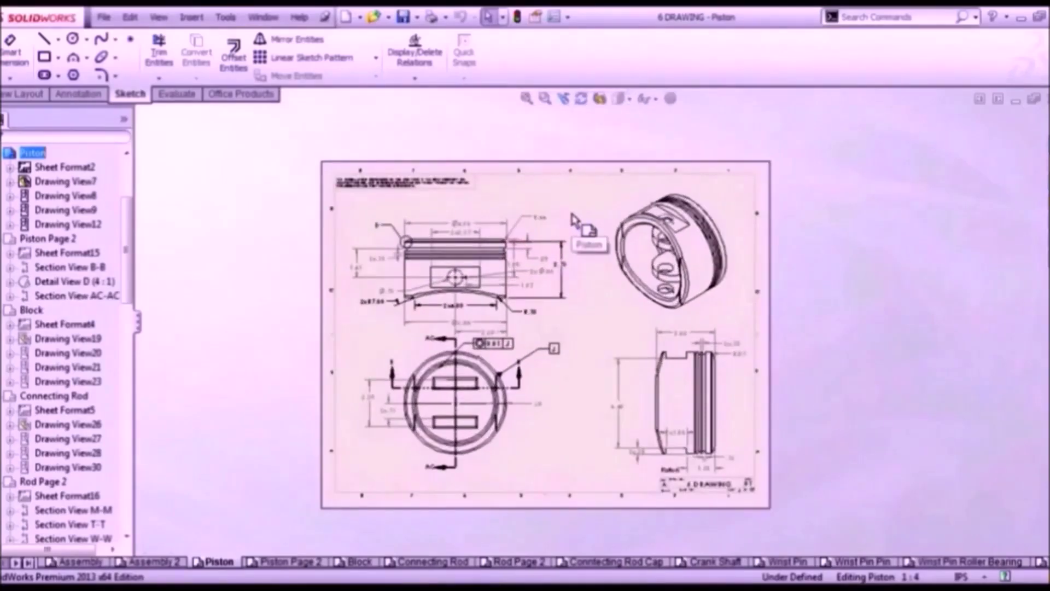